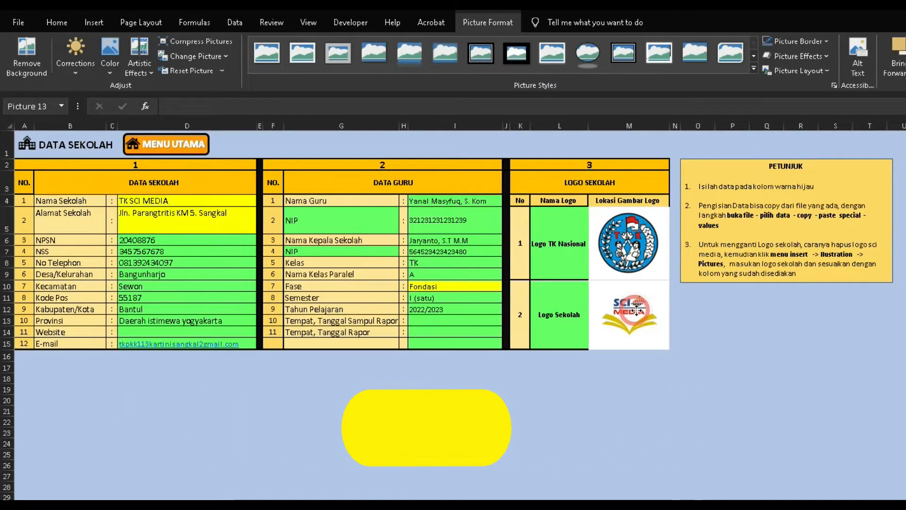
- Open the Data Siswa sheet and paste the copied student names, NIK, NISN, birthplaces and birth dates starting at cell B6
{"action": "key", "text": "Escape"}
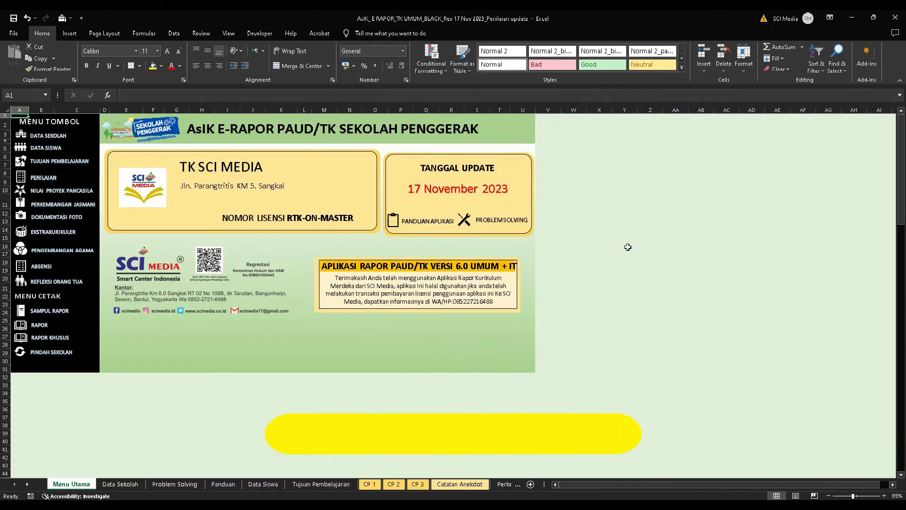
{"action": "left_click", "coordinate": [43, 148]}
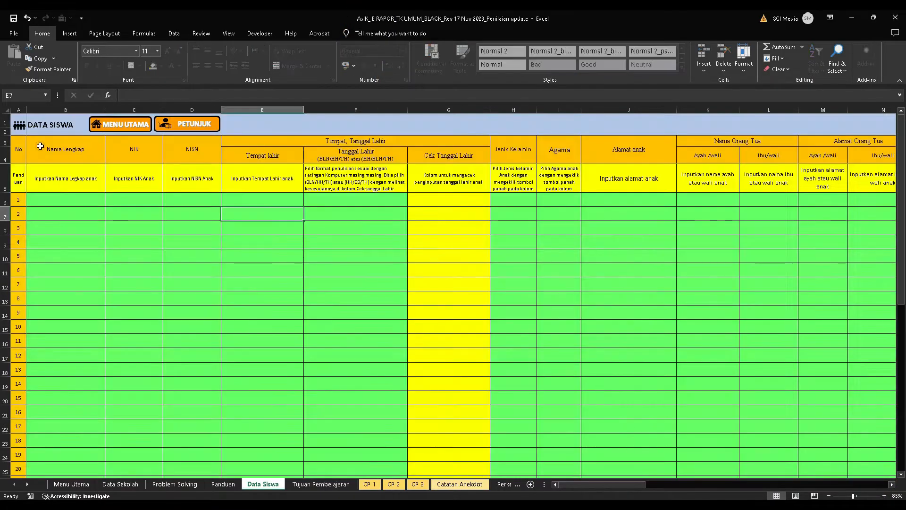
{"action": "left_click", "coordinate": [62, 196]}
{"action": "key", "text": "ctrl+c"}
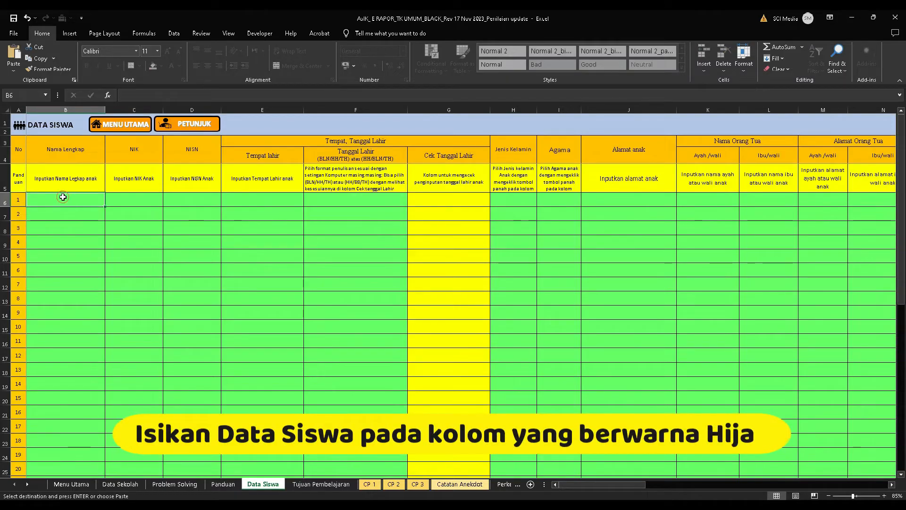
{"action": "key", "text": "ctrl+v"}
- Set Jenis Kelamin to Laki-Laki for students 1 to 4 and to Perempuan for student 5
{"action": "left_click", "coordinate": [509, 200]}
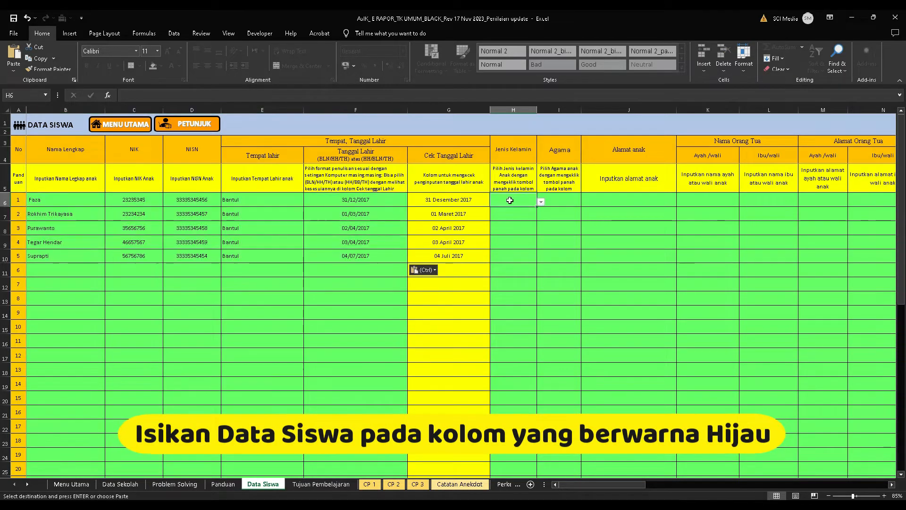
{"action": "left_click", "coordinate": [541, 202]}
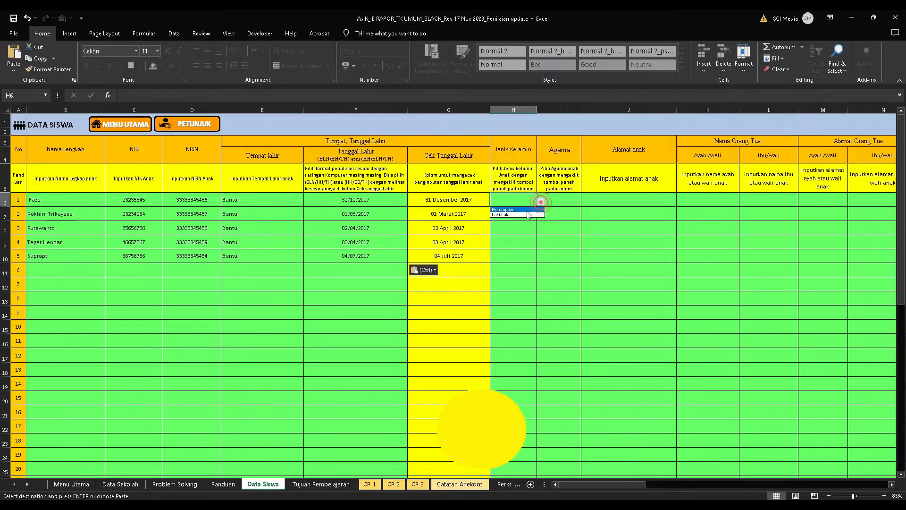
{"action": "left_click", "coordinate": [528, 215]}
{"action": "left_click", "coordinate": [528, 213]}
{"action": "left_click", "coordinate": [541, 216]}
{"action": "left_click", "coordinate": [529, 228]}
{"action": "left_click", "coordinate": [528, 228]}
{"action": "left_click", "coordinate": [541, 230]}
{"action": "left_click", "coordinate": [524, 242]}
{"action": "left_click", "coordinate": [526, 242]}
{"action": "left_click", "coordinate": [540, 244]}
{"action": "left_click", "coordinate": [520, 256]}
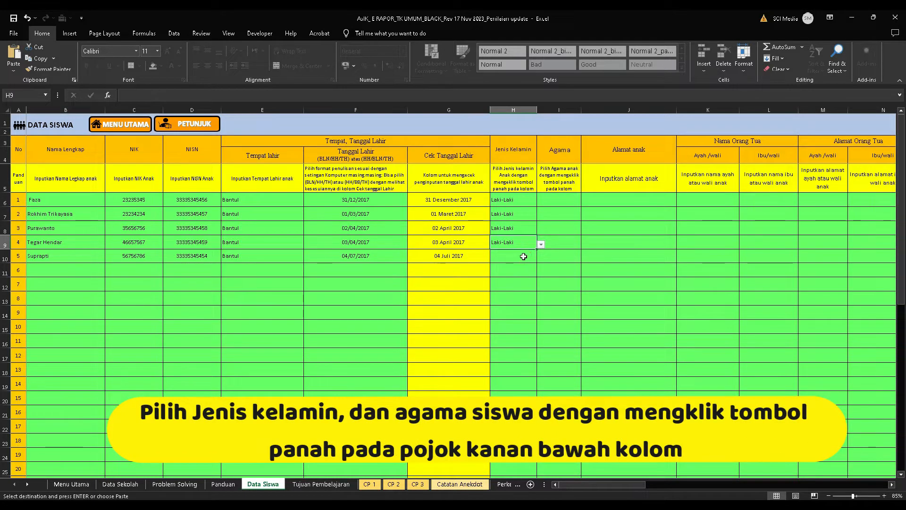
{"action": "left_click", "coordinate": [541, 258]}
{"action": "left_click", "coordinate": [519, 264]}
- Set Agama to Islam for all five students
{"action": "left_click", "coordinate": [552, 200]}
{"action": "left_click", "coordinate": [585, 203]}
{"action": "left_click", "coordinate": [578, 209]}
{"action": "left_click", "coordinate": [569, 215]}
{"action": "left_click", "coordinate": [585, 217]}
{"action": "left_click", "coordinate": [575, 223]}
{"action": "left_click", "coordinate": [570, 201]}
{"action": "left_click", "coordinate": [585, 202]}
{"action": "left_click", "coordinate": [567, 201]}
{"action": "left_click", "coordinate": [585, 202]}
{"action": "left_click", "coordinate": [620, 213]}
{"action": "left_click", "coordinate": [572, 230]}
{"action": "left_click", "coordinate": [585, 231]}
{"action": "left_click", "coordinate": [573, 238]}
{"action": "left_click", "coordinate": [568, 241]}
{"action": "left_click", "coordinate": [585, 245]}
{"action": "left_click", "coordinate": [574, 251]}
{"action": "left_click", "coordinate": [567, 253]}
{"action": "left_click", "coordinate": [585, 260]}
{"action": "left_click", "coordinate": [573, 270]}
- Paste the copied student addresses and the parents' names and addresses starting at cell J6
{"action": "left_click", "coordinate": [622, 198]}
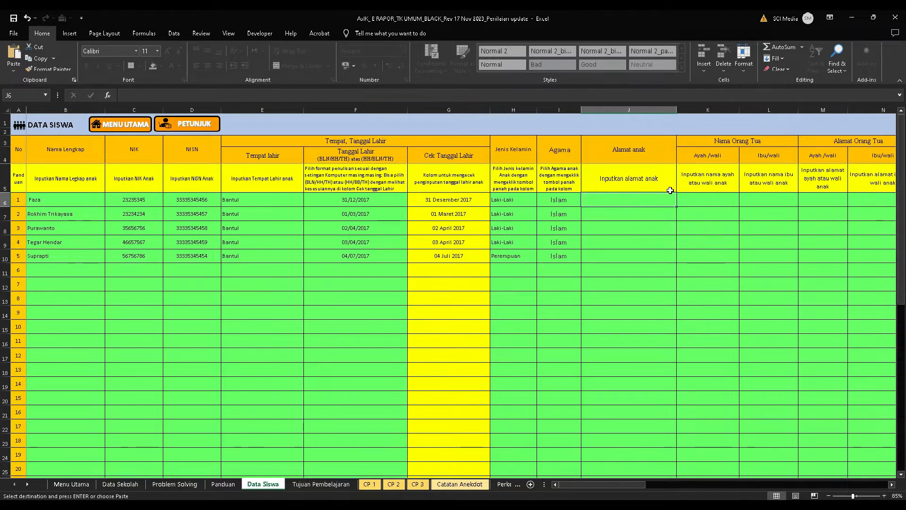
{"action": "key", "text": "ctrl+v"}
{"action": "left_click", "coordinate": [355, 297]}
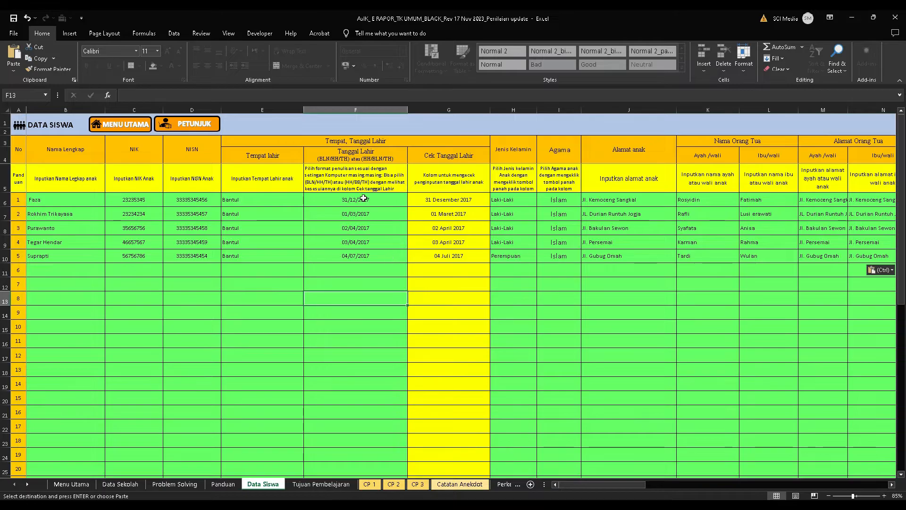
{"action": "left_click", "coordinate": [363, 198]}
{"action": "left_click", "coordinate": [351, 211]}
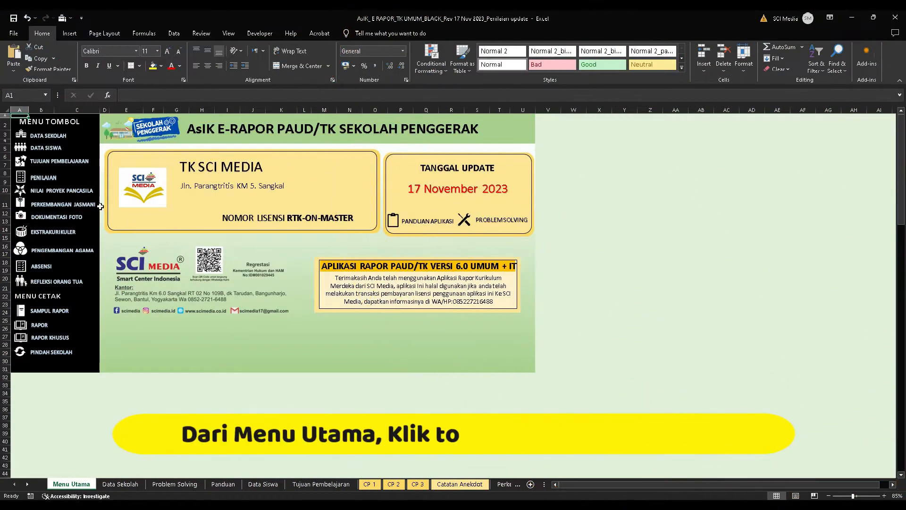
- On the Tujuan Pembelajaran sheet, change the Min criterion description to "perlu peningkatan"
{"action": "left_click", "coordinate": [66, 163]}
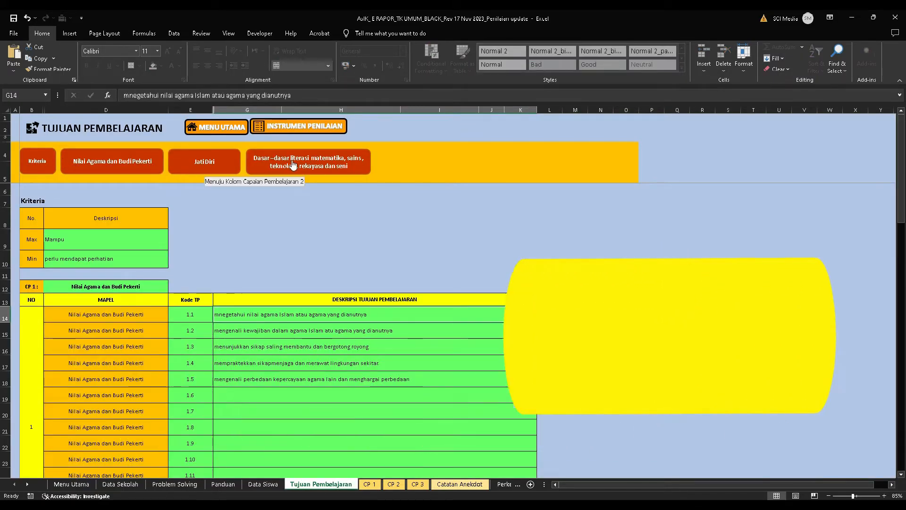
{"action": "left_click", "coordinate": [91, 241]}
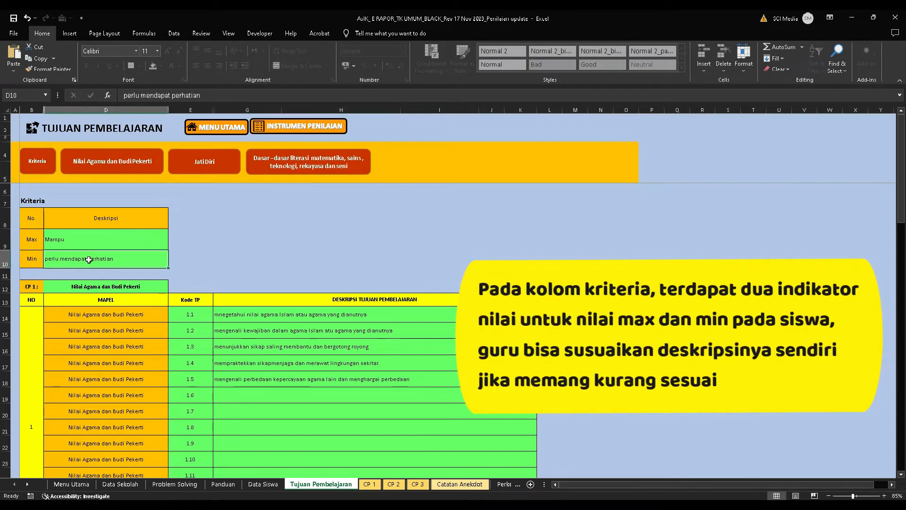
{"action": "left_click", "coordinate": [92, 255]}
{"action": "double_click", "coordinate": [119, 259]}
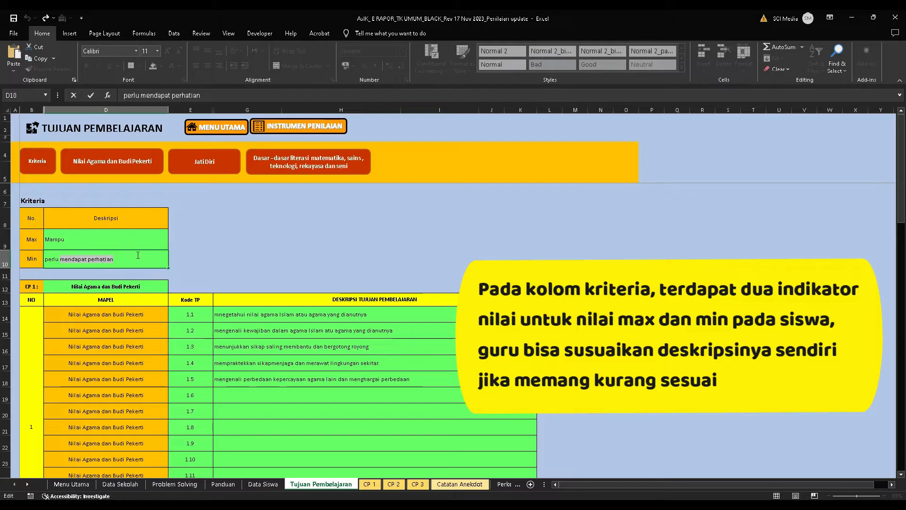
{"action": "type", "text": "penin"}
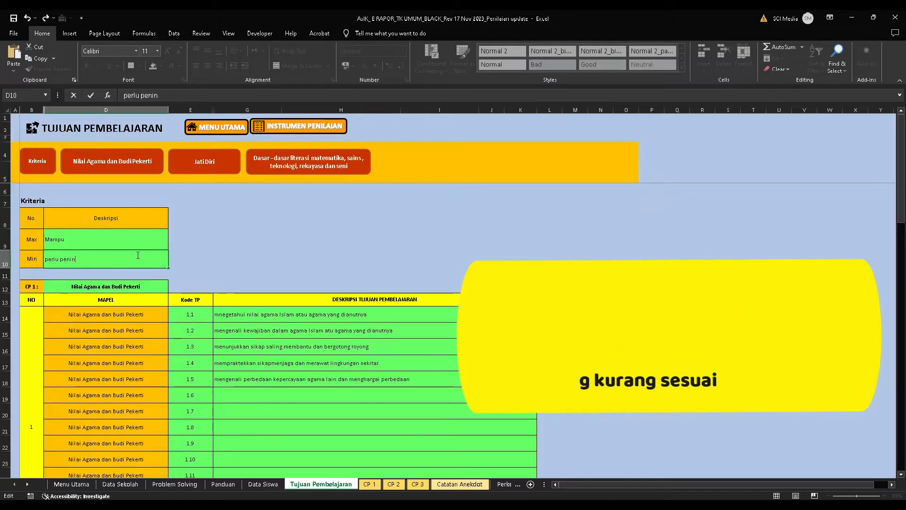
{"action": "type", "text": "gkatan"}
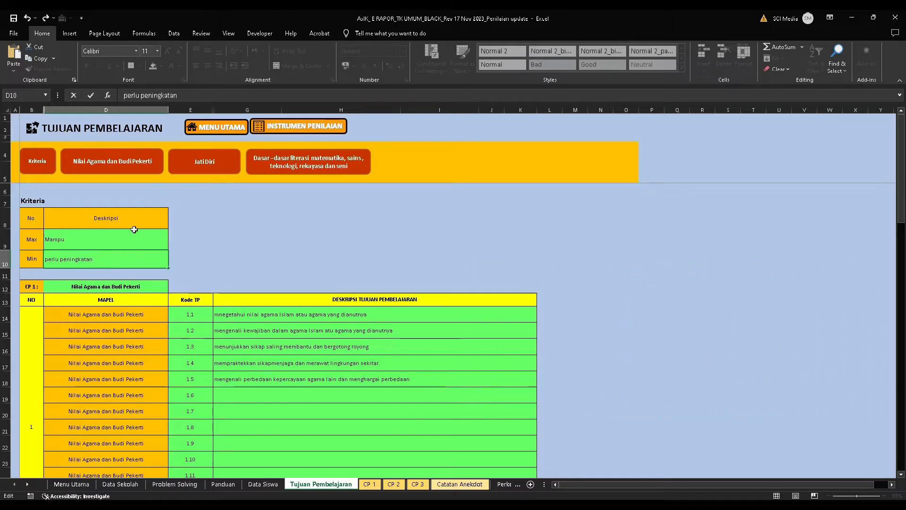
{"action": "left_click", "coordinate": [132, 243]}
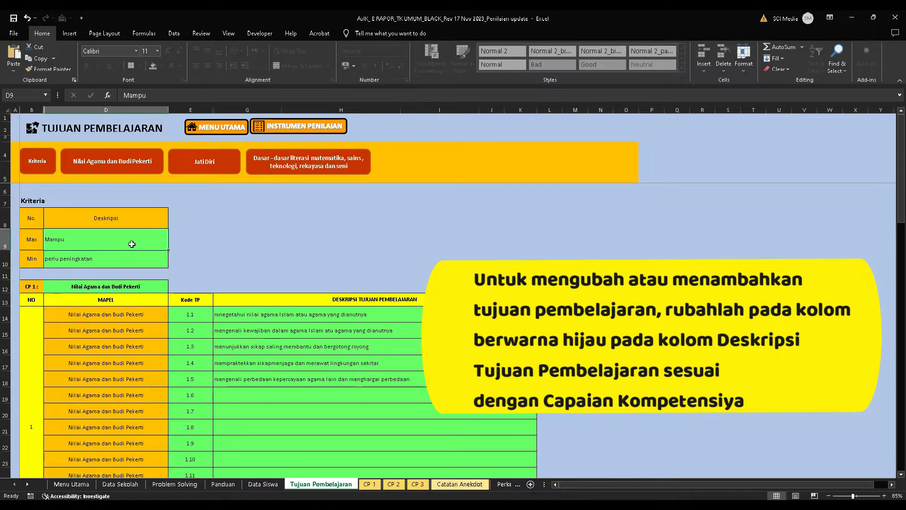
- Correct the description of learning objective 1.1 to "mengetahui nilai agama Islam atau agama yang dianutnya"
{"action": "left_click", "coordinate": [106, 288]}
{"action": "left_click", "coordinate": [179, 323]}
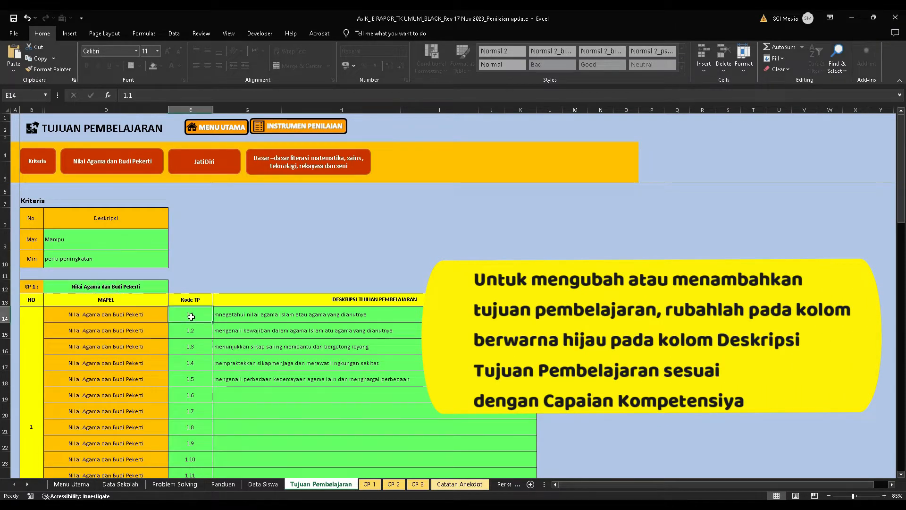
{"action": "left_click", "coordinate": [240, 313]}
{"action": "scroll", "coordinate": [240, 313], "scroll_direction": "down", "scroll_amount": 1}
{"action": "scroll", "coordinate": [240, 313], "scroll_direction": "down", "scroll_amount": 1}
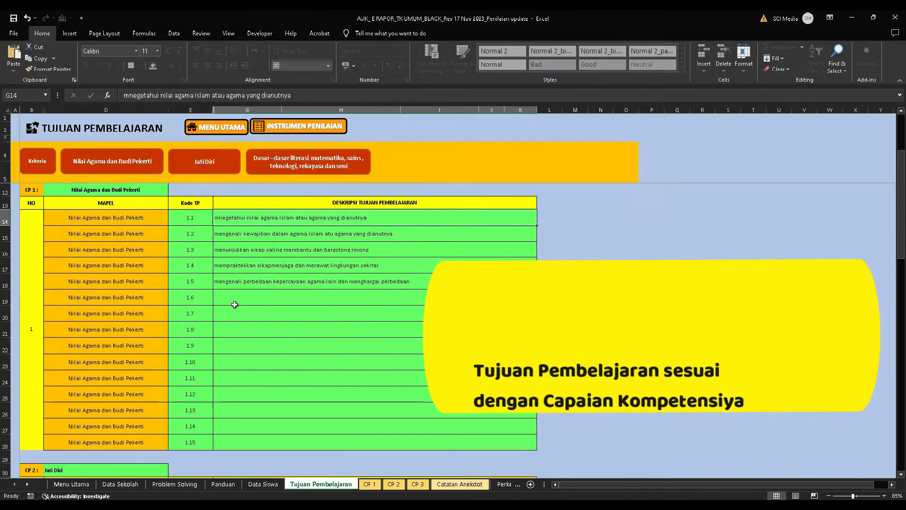
{"action": "left_click", "coordinate": [238, 298]}
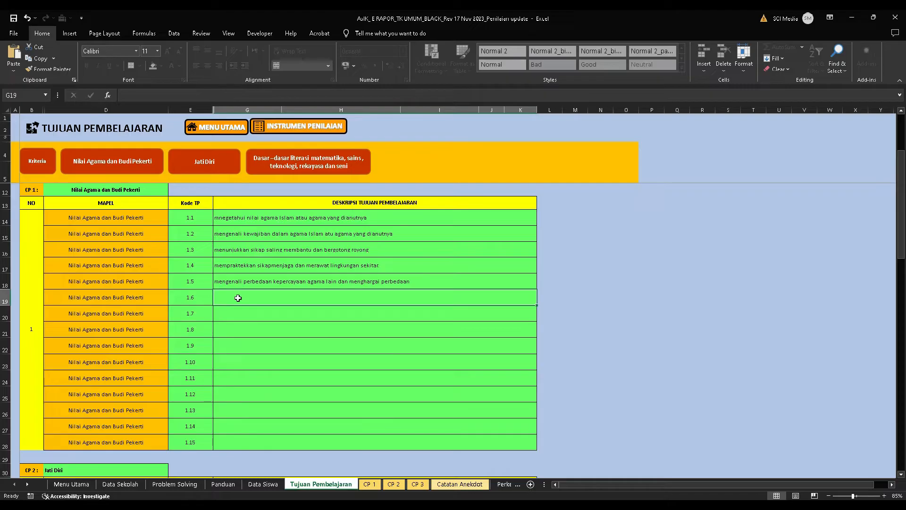
{"action": "type", "text": "mne"}
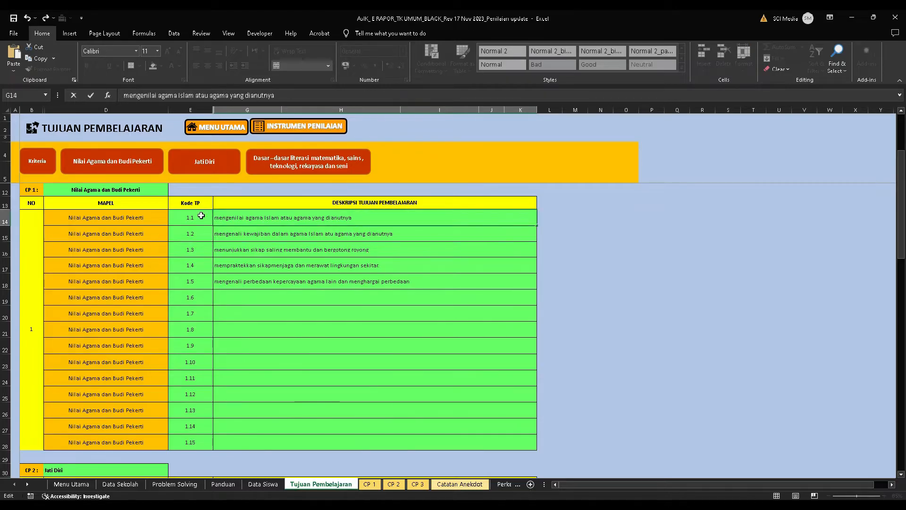
{"action": "type", "text": "tahui"}
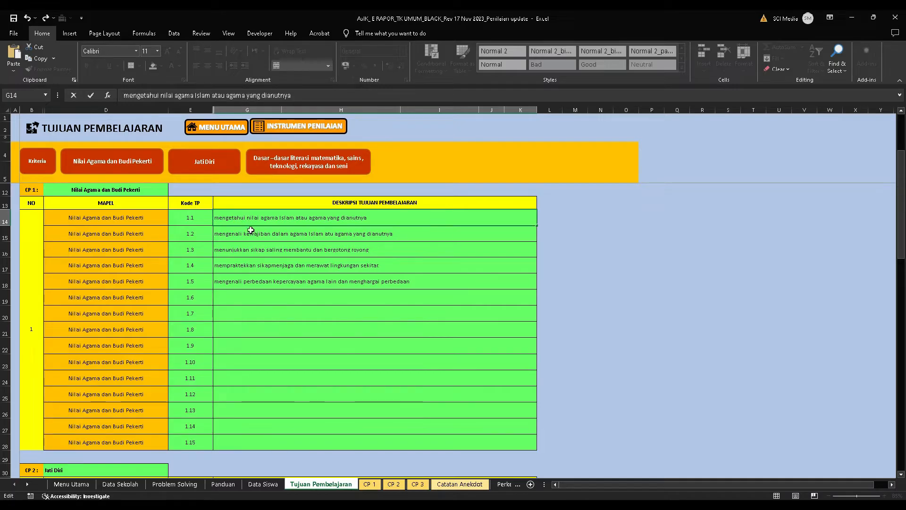
{"action": "left_click", "coordinate": [266, 236]}
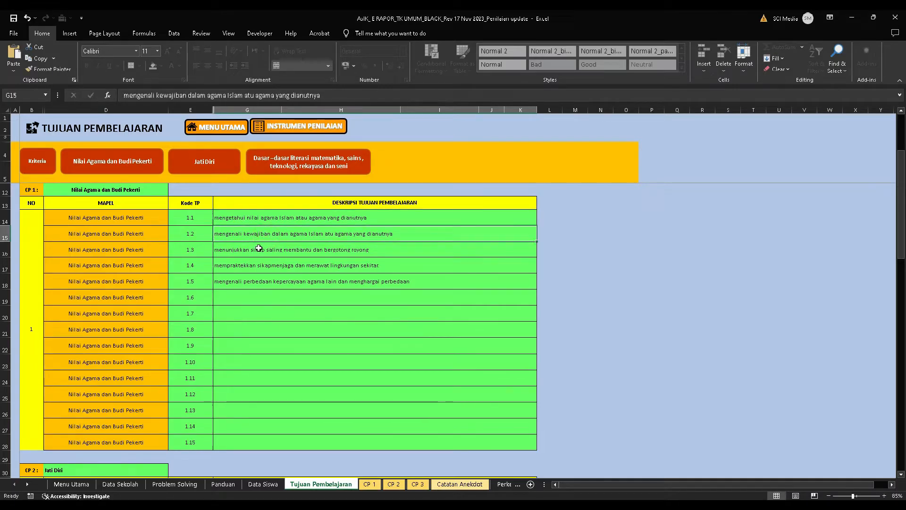
- Review the learning objective descriptions in the Nilai Agama dan Budi Pekerti, Jati Diri and Dasar-dasar literasi sections
{"action": "left_click", "coordinate": [259, 248]}
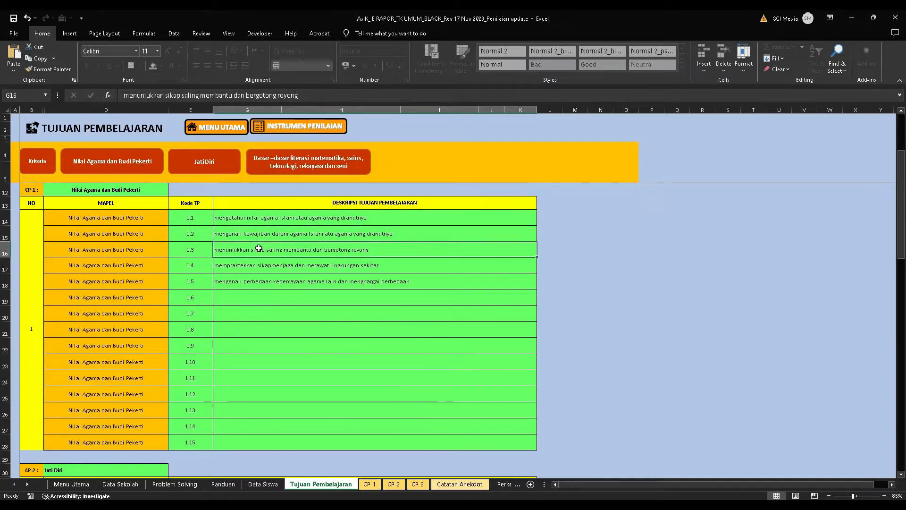
{"action": "left_click", "coordinate": [238, 221]}
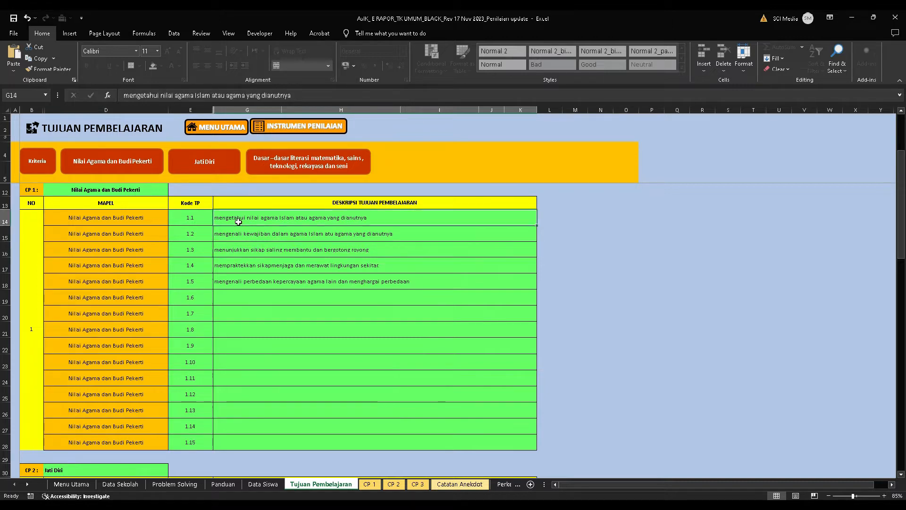
{"action": "scroll", "coordinate": [238, 222], "scroll_direction": "down", "scroll_amount": 4}
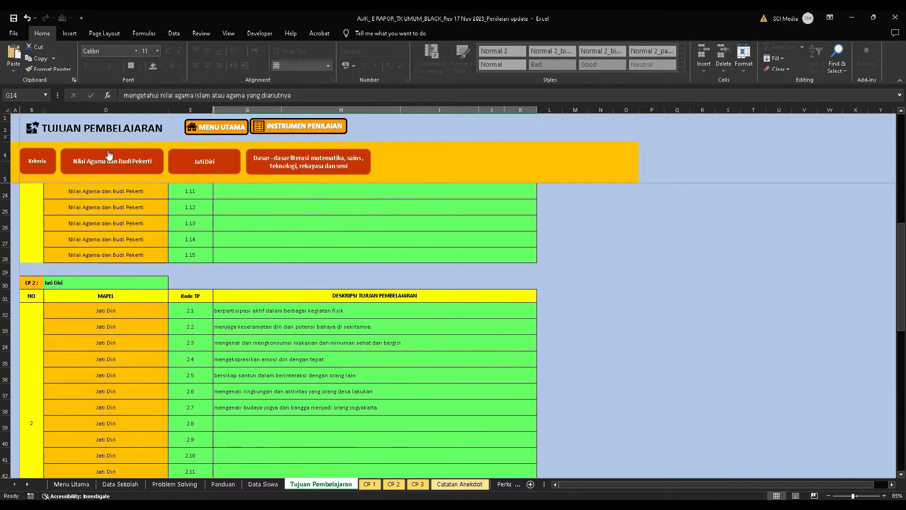
{"action": "left_click", "coordinate": [109, 158]}
{"action": "left_click", "coordinate": [218, 162]}
{"action": "left_click", "coordinate": [323, 162]}
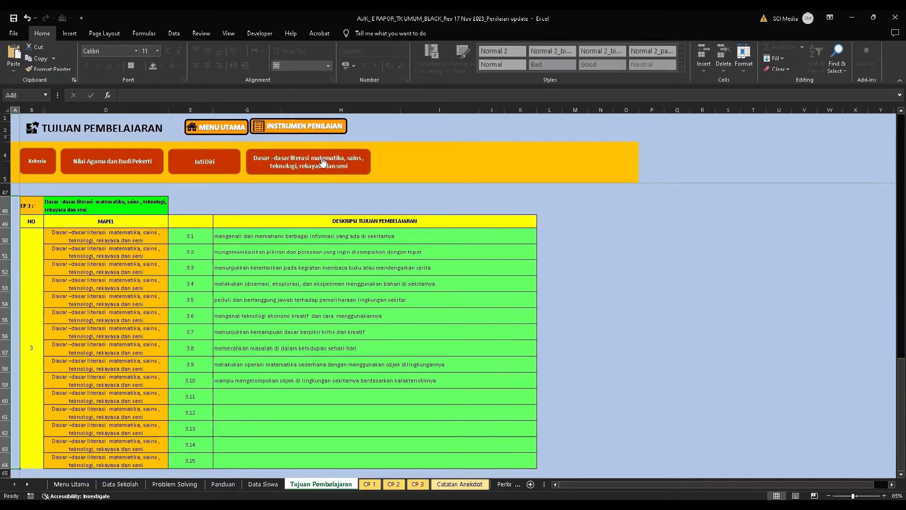
{"action": "left_click", "coordinate": [265, 233]}
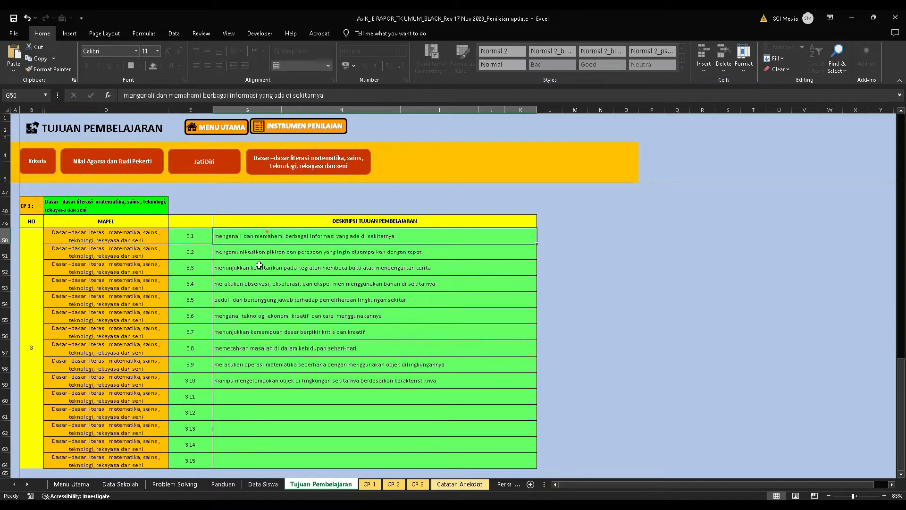
{"action": "left_click", "coordinate": [255, 286]}
{"action": "left_click", "coordinate": [253, 344]}
{"action": "scroll", "coordinate": [253, 344], "scroll_direction": "down", "scroll_amount": 2}
{"action": "left_click", "coordinate": [253, 308]}
{"action": "left_click", "coordinate": [257, 326]}
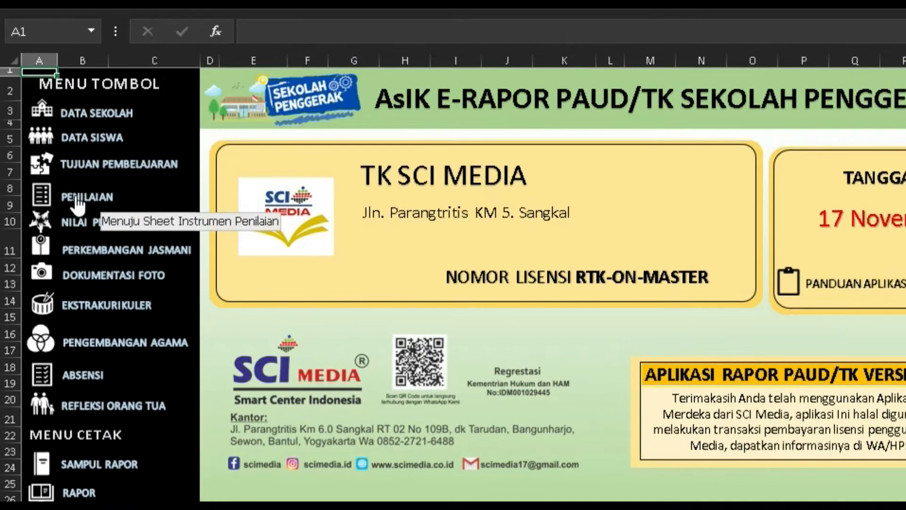
- Open the Penilaian instrument, look at the CP 2 and CP 3 assessment tables, and return to CP 1
{"action": "left_click", "coordinate": [78, 201]}
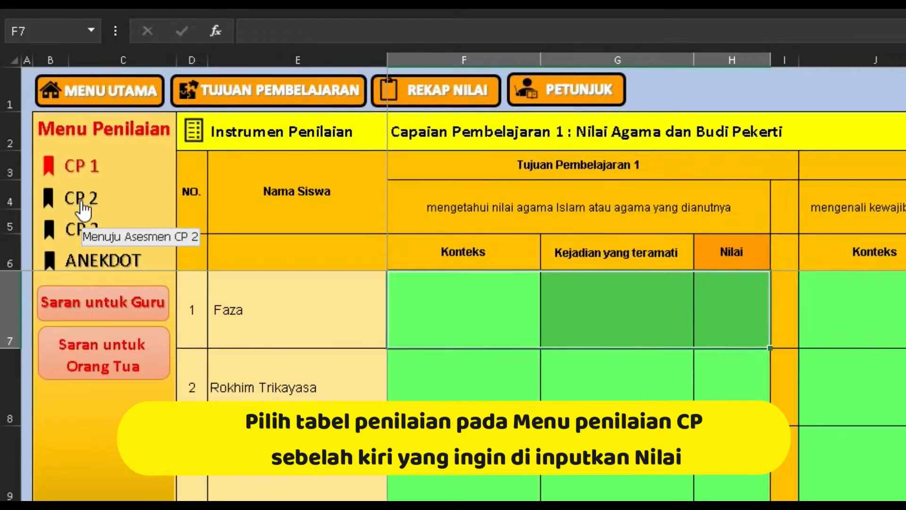
{"action": "left_click", "coordinate": [84, 198]}
{"action": "left_click", "coordinate": [78, 229]}
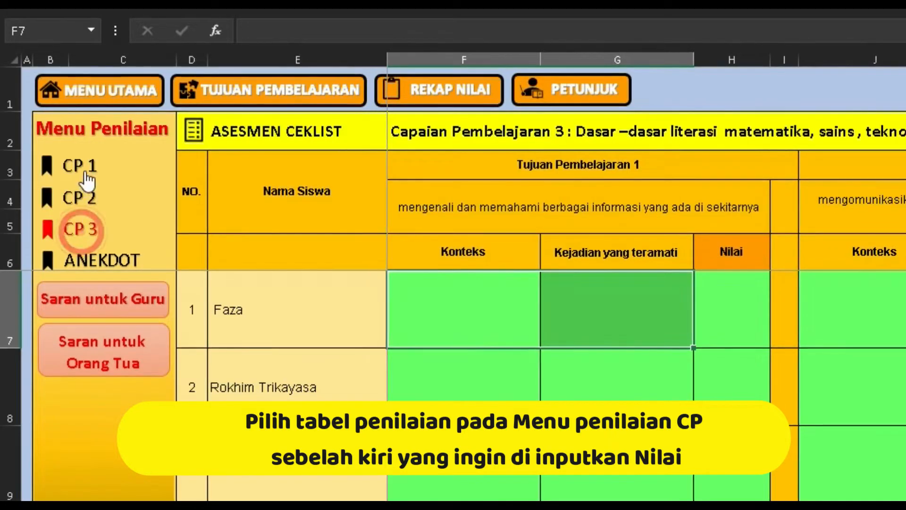
{"action": "left_click", "coordinate": [81, 166]}
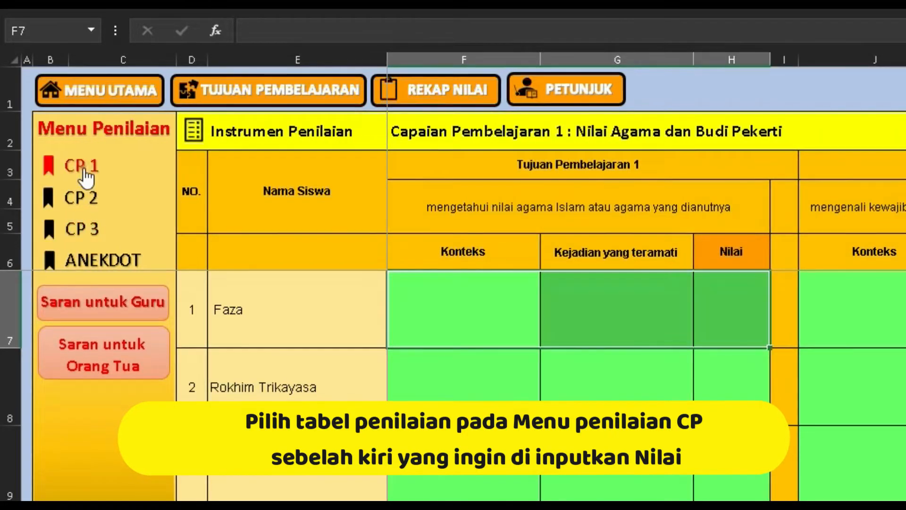
{"action": "left_click", "coordinate": [445, 198]}
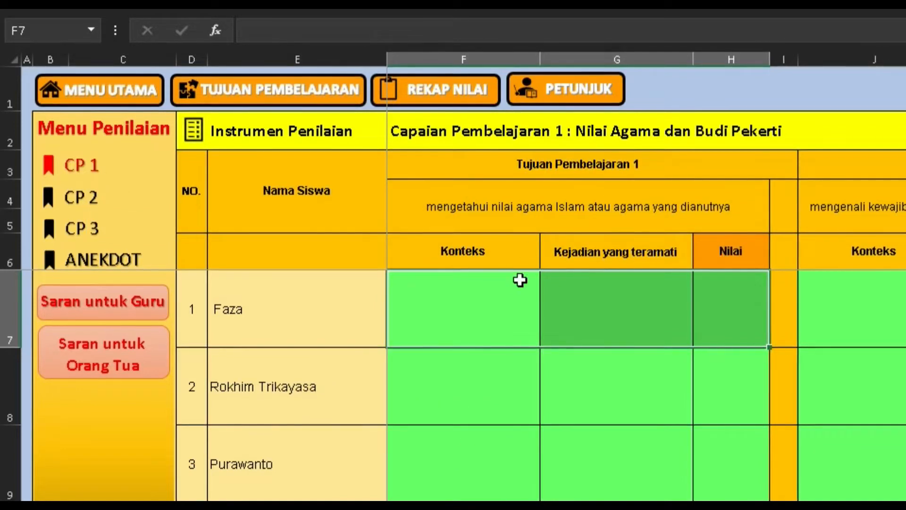
- Fill in the first student's Konteks for Tujuan Pembelajaran 1 of CP 1 with "mengucapkan salam ketika datang dan pulang"
{"action": "left_click", "coordinate": [503, 290]}
{"action": "left_click", "coordinate": [584, 284]}
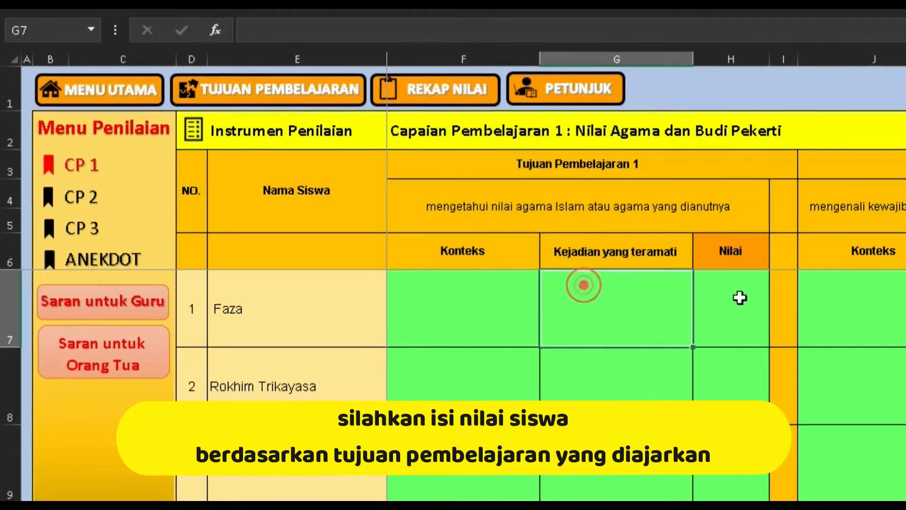
{"action": "left_click", "coordinate": [740, 297]}
{"action": "left_click", "coordinate": [469, 292]}
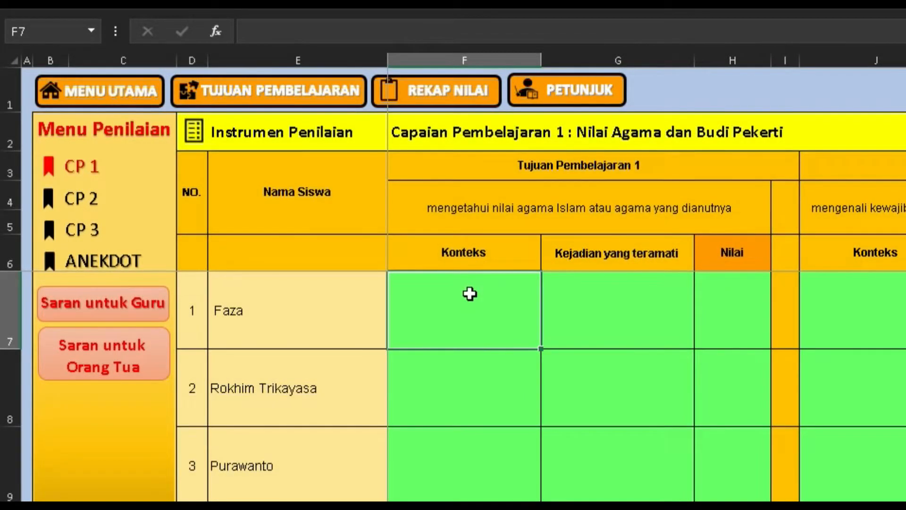
{"action": "double_click", "coordinate": [470, 293]}
{"action": "type", "text": "mengetahui nilai agama Islam atau agama yang dianutnya"}
{"action": "type", "text": "uca"}
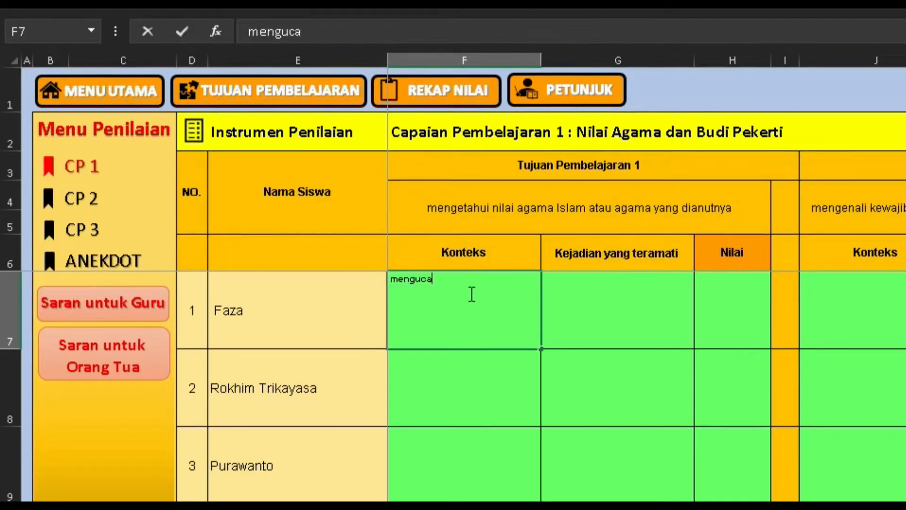
{"action": "type", "text": "pkan sa"}
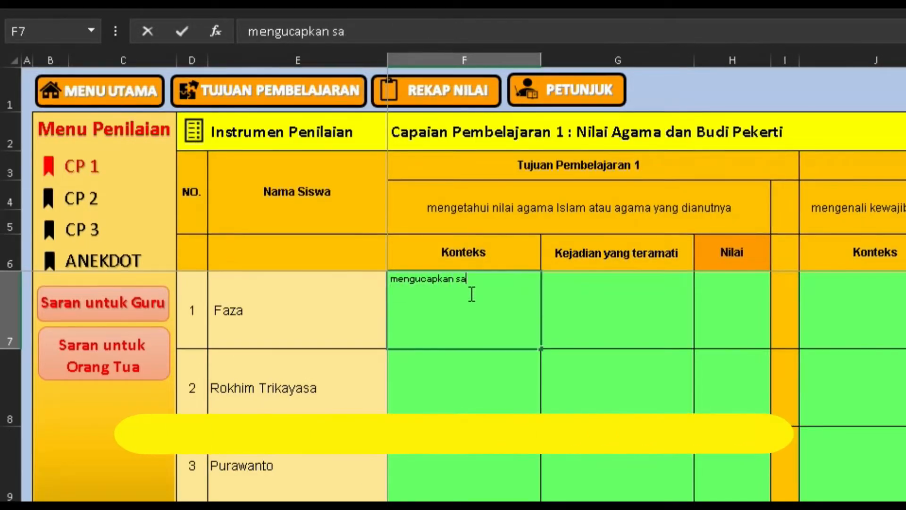
{"action": "type", "text": "lam"}
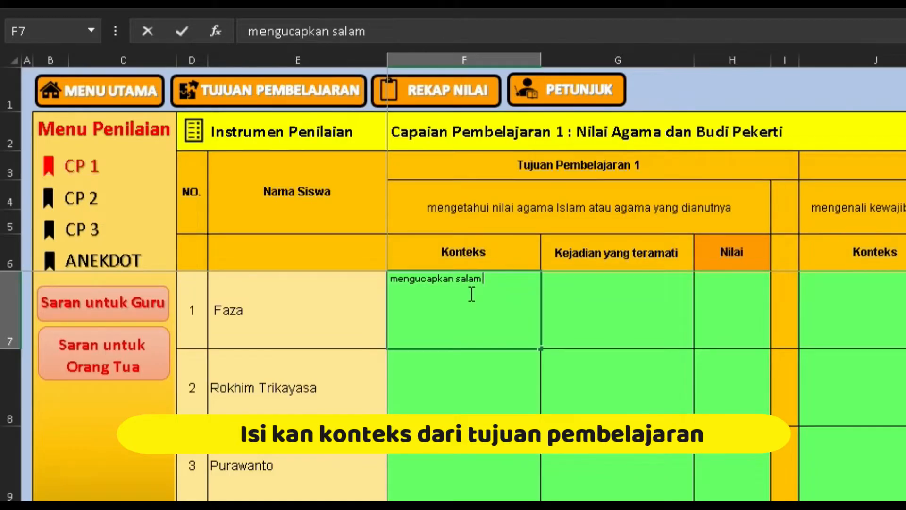
{"action": "type", "text": " ketika datang dan pulang"}
{"action": "key", "text": "Tab"}
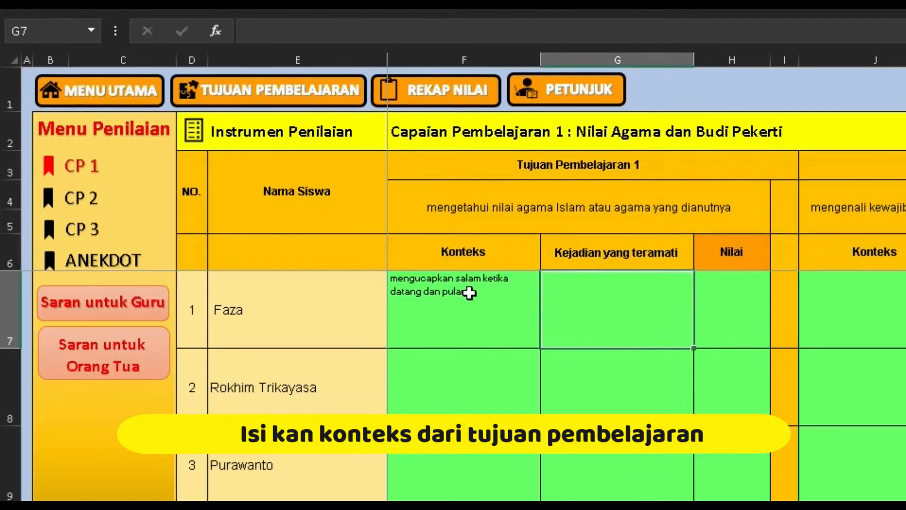
- Record "mengucapkan salam ketika masuk kelas" as the first student's Kejadian yang teramati for Tujuan Pembelajaran 1 and set Nilai to Tuntas
{"action": "type", "text": "menguc"}
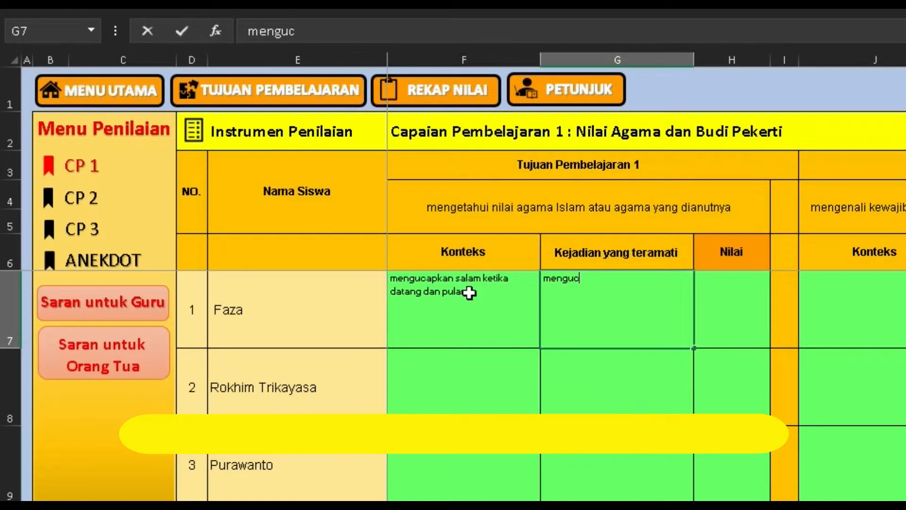
{"action": "type", "text": "apkan salam ketika masuk kelas"}
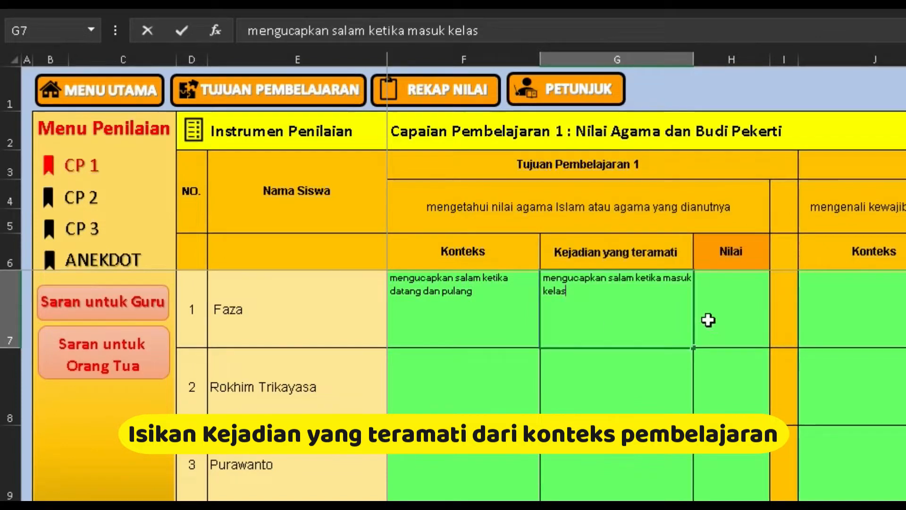
{"action": "left_click", "coordinate": [732, 291]}
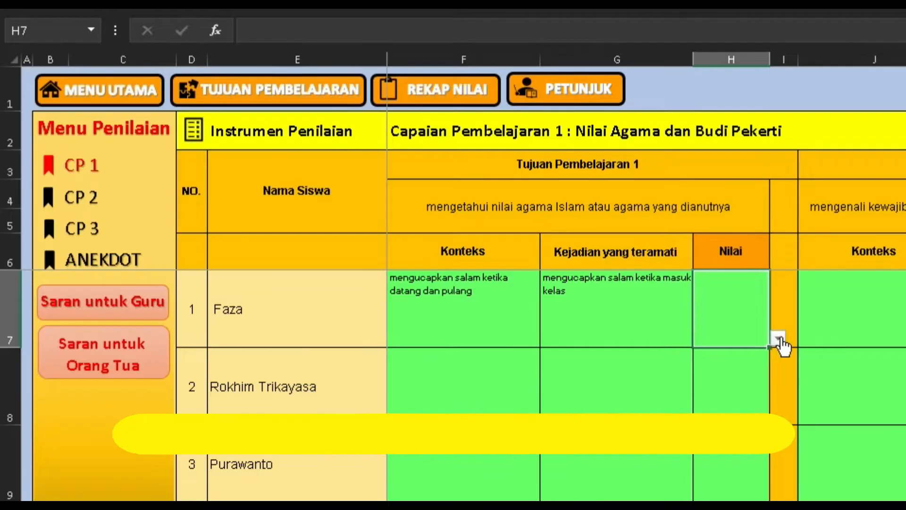
{"action": "left_click", "coordinate": [778, 337]}
{"action": "left_click", "coordinate": [759, 354]}
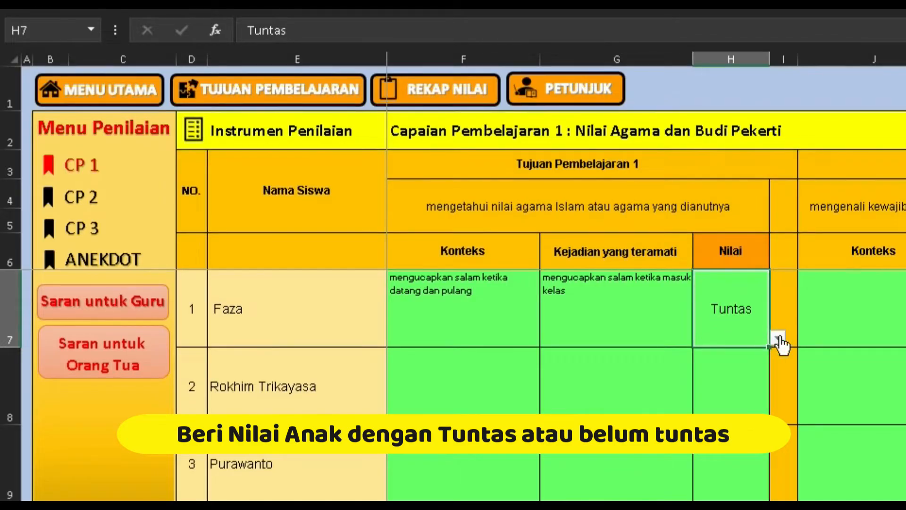
- Try Belum Tuntas as the first student's Nilai for Tujuan Pembelajaran 1 and set it back to Tuntas
{"action": "left_click", "coordinate": [778, 338]}
{"action": "left_click", "coordinate": [742, 362]}
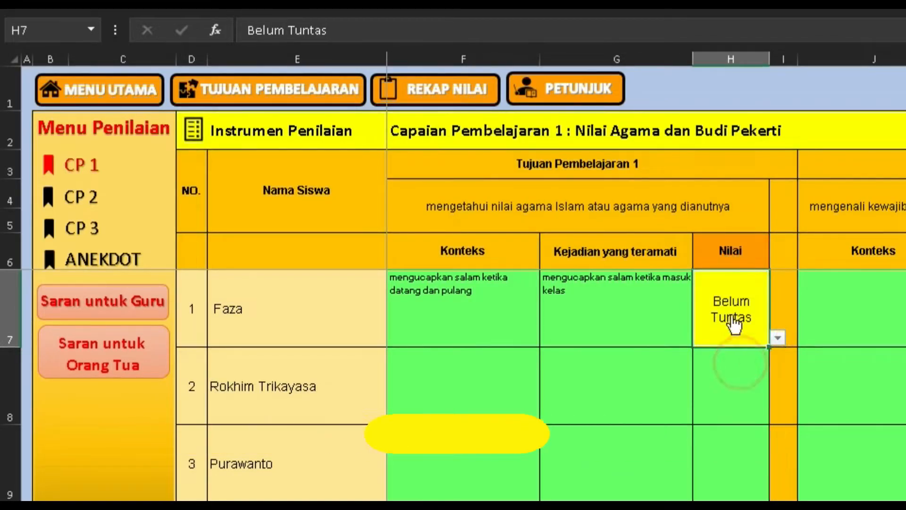
{"action": "left_click", "coordinate": [776, 341]}
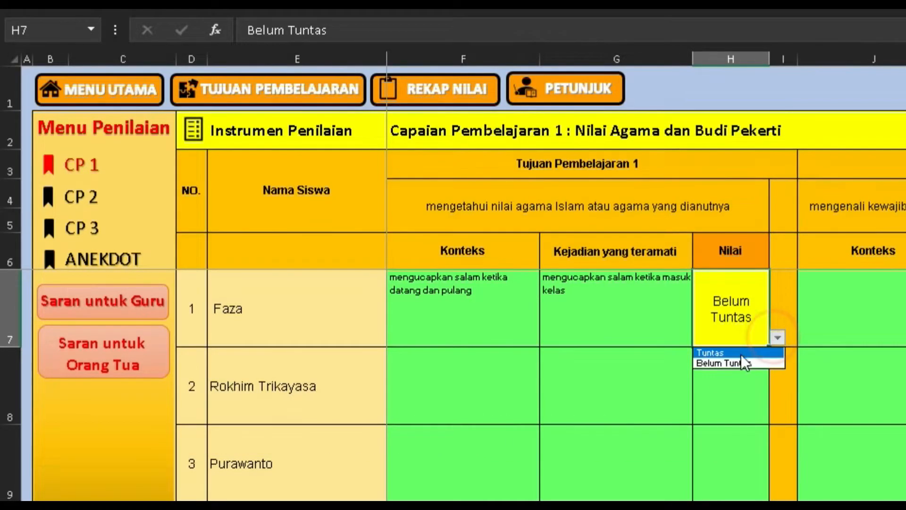
{"action": "left_click", "coordinate": [741, 354]}
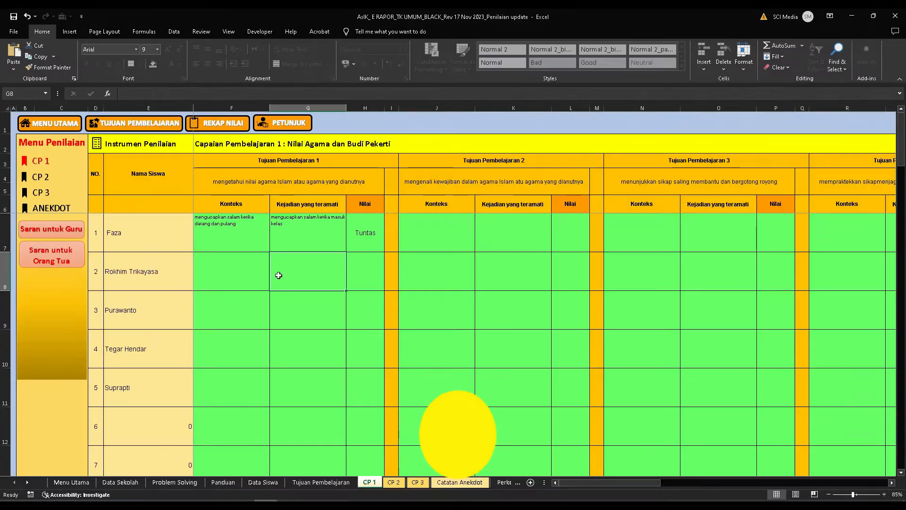
- In Saran untuk Guru, ask the next teacher to guide the first student "agar lebih berani karena masih sering malu dan takut untuk melakukan berbagai hal sendiri"
{"action": "left_click", "coordinate": [55, 231]}
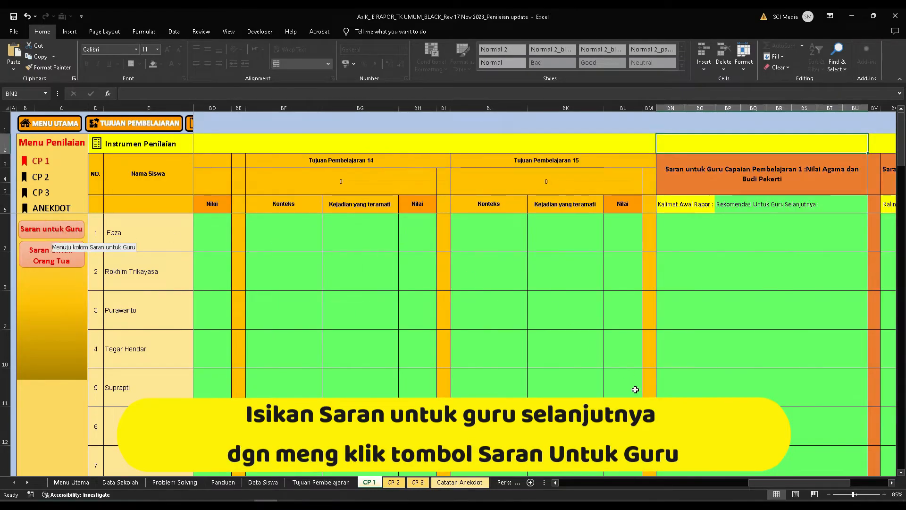
{"action": "left_click_drag", "start_coordinate": [757, 481], "coordinate": [785, 483]}
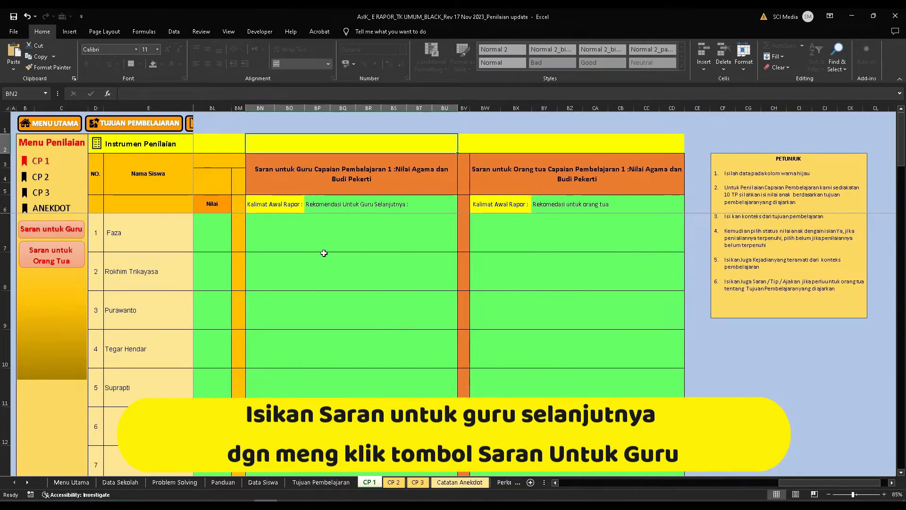
{"action": "left_click", "coordinate": [335, 204]}
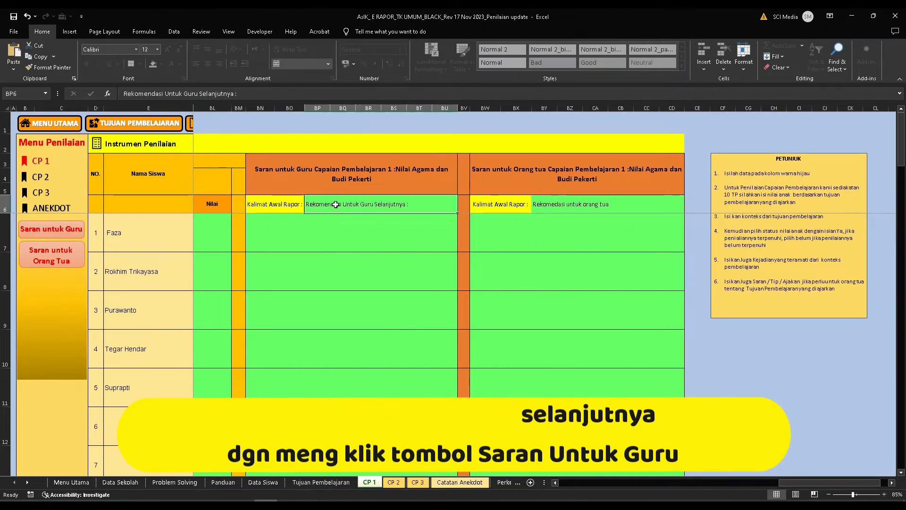
{"action": "double_click", "coordinate": [310, 234]}
{"action": "left_click", "coordinate": [311, 236]}
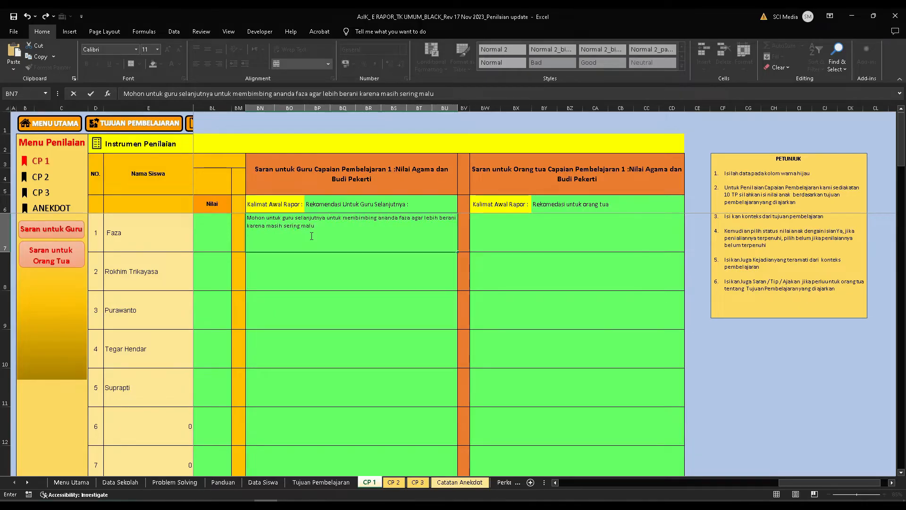
{"action": "type", "text": "hal sendiri"}
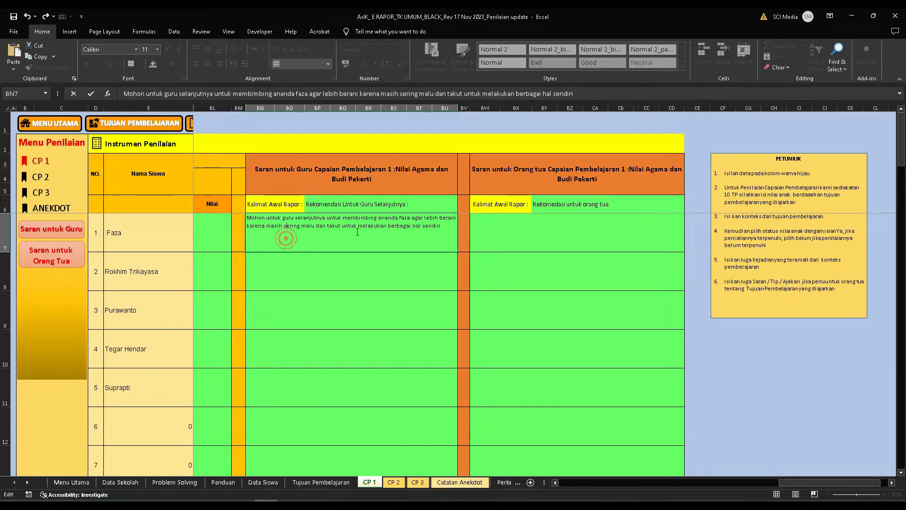
{"action": "key", "text": "Return"}
{"action": "left_click", "coordinate": [347, 235]}
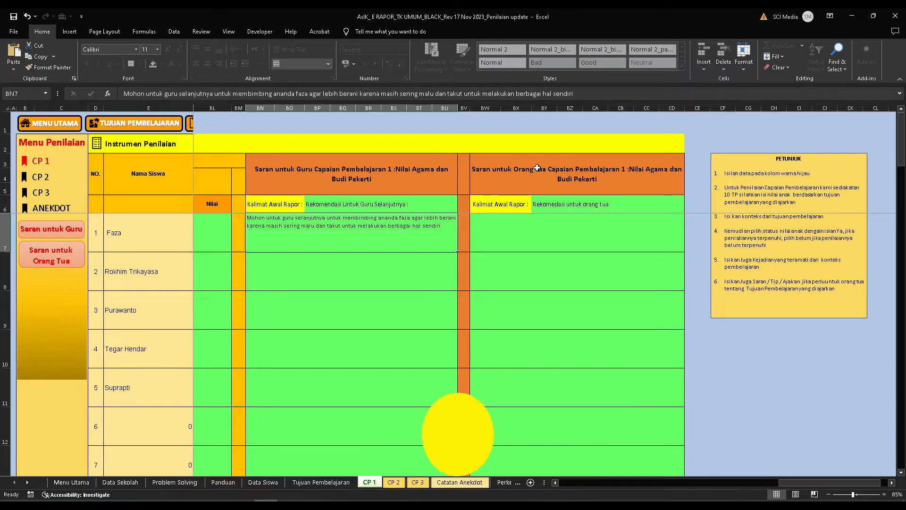
- In Saran untuk Orang Tua, describe the first student as patient and helpful, and ask the mother for guidance at home "agar lebih berani"
{"action": "left_click", "coordinate": [56, 253]}
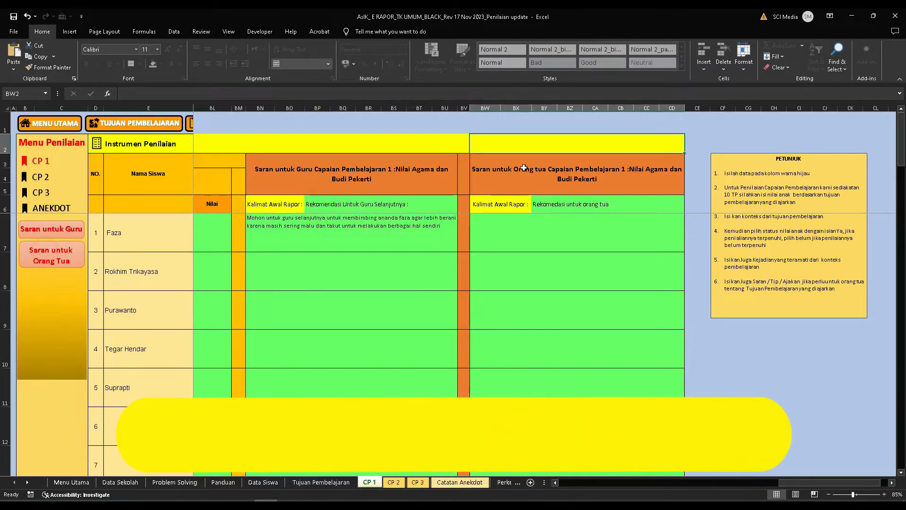
{"action": "left_click", "coordinate": [552, 201]}
{"action": "double_click", "coordinate": [501, 228]}
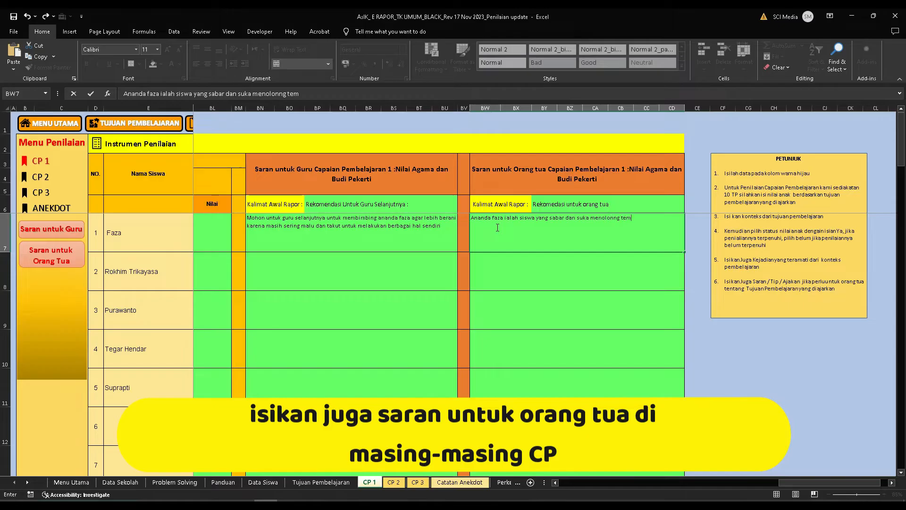
{"action": "type", "text": "nnya. Di mohon"}
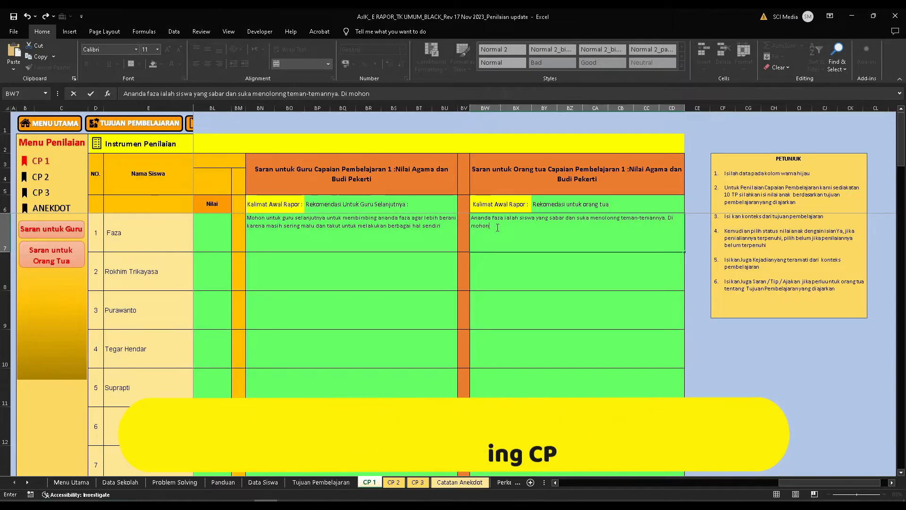
{"action": "type", "text": " bunda untuk membimb"}
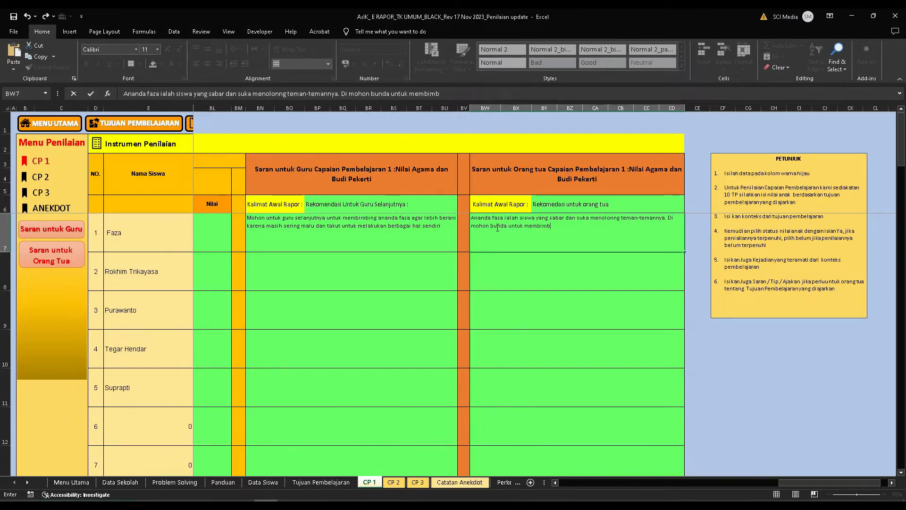
{"action": "type", "text": "ing anada faza di rumah agar lebih berani, karena masih sering malu dan takut untuk me"}
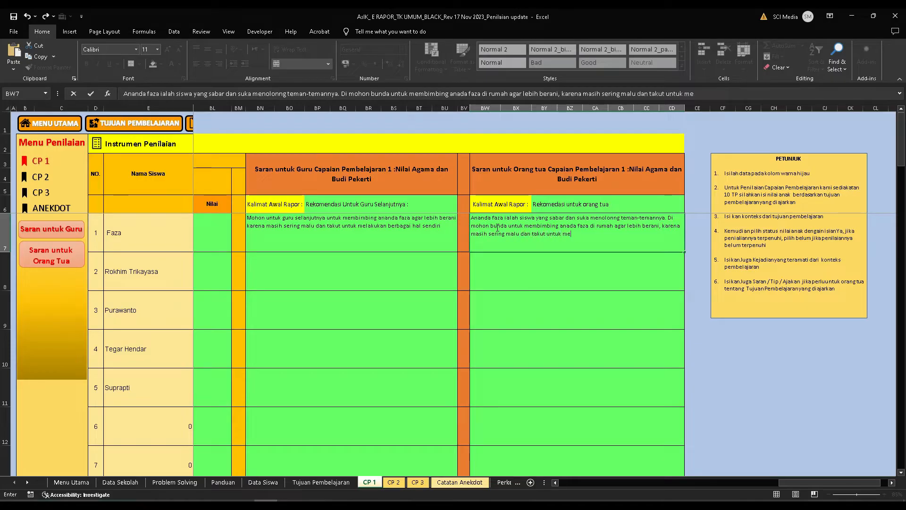
{"action": "type", "text": "gai hal sendir"}
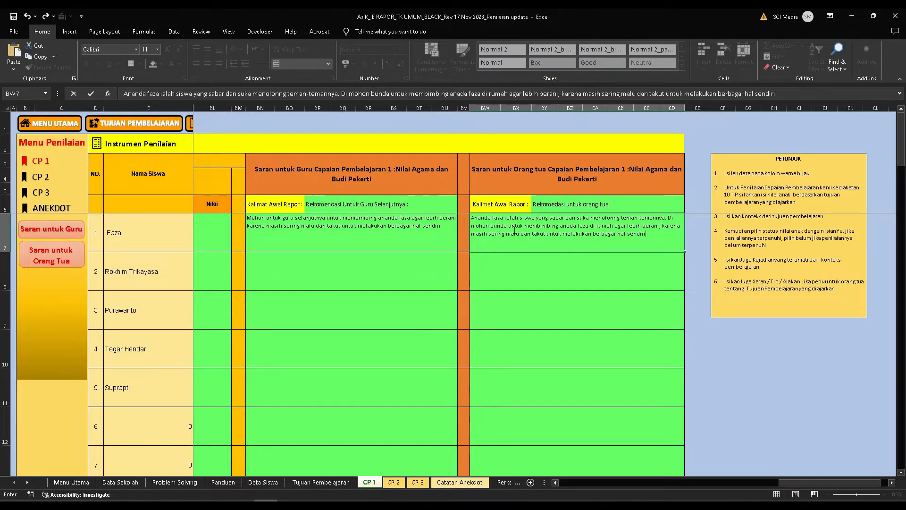
{"action": "type", "text": "i"}
{"action": "left_click", "coordinate": [551, 237]}
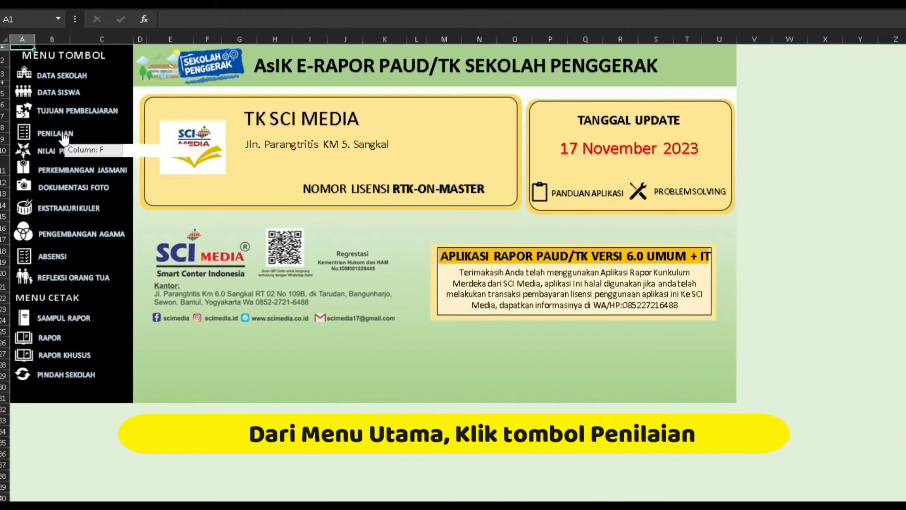
- Open Penilaian from the Menu Utama and go to week 1 of the Catatan Anekdot
{"action": "left_click", "coordinate": [56, 139]}
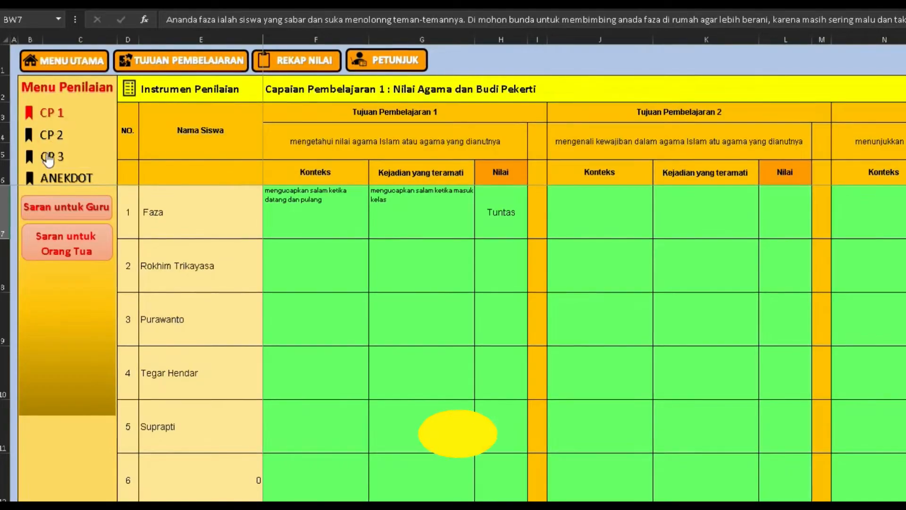
{"action": "left_click", "coordinate": [56, 184]}
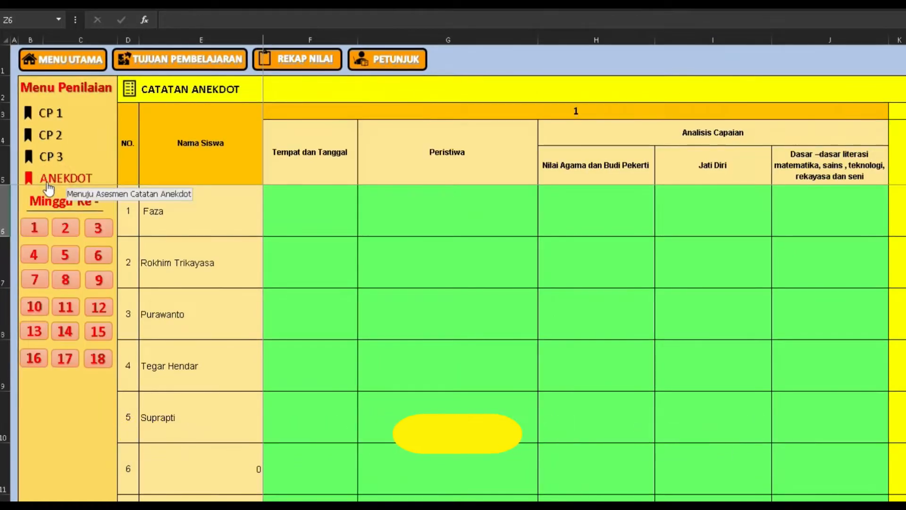
{"action": "left_click", "coordinate": [34, 229]}
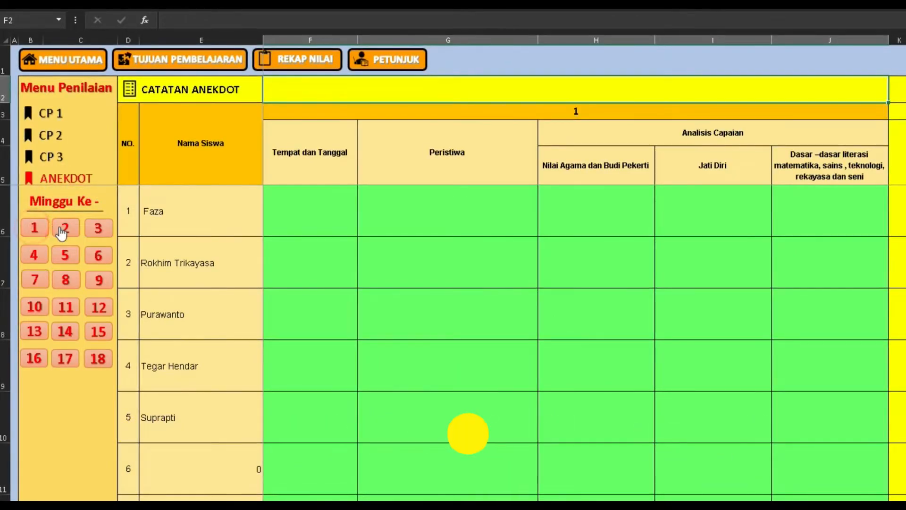
- Look through the Catatan Anekdot columns for weeks 2 to 6 and return to week 1
{"action": "left_click", "coordinate": [61, 230]}
{"action": "left_click", "coordinate": [98, 228]}
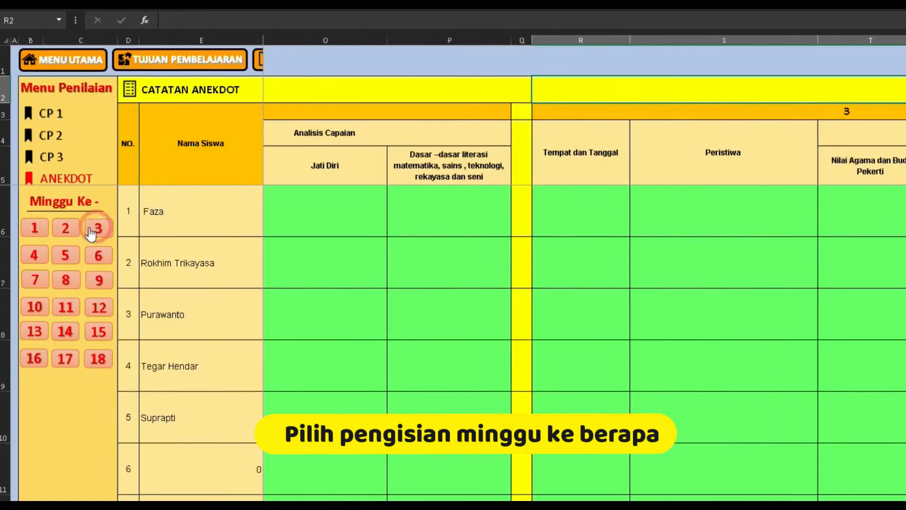
{"action": "left_click", "coordinate": [35, 258]}
{"action": "left_click", "coordinate": [66, 257]}
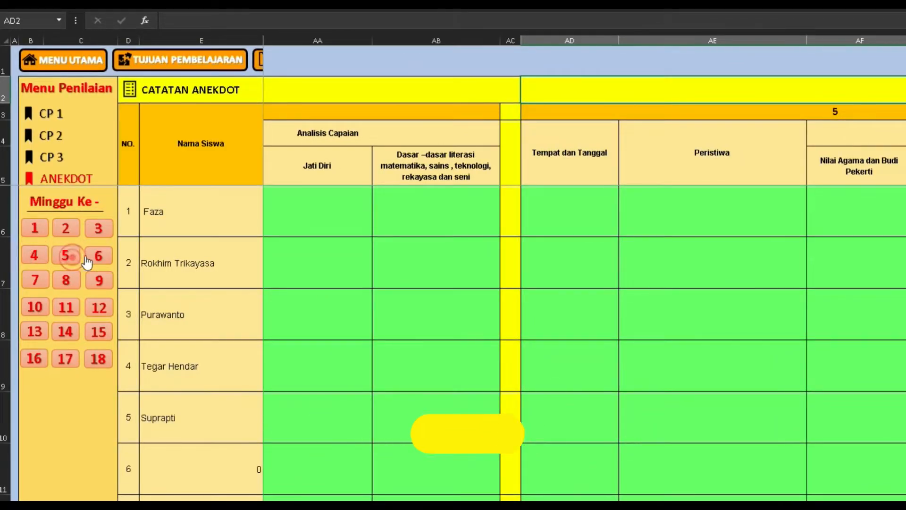
{"action": "left_click", "coordinate": [100, 260]}
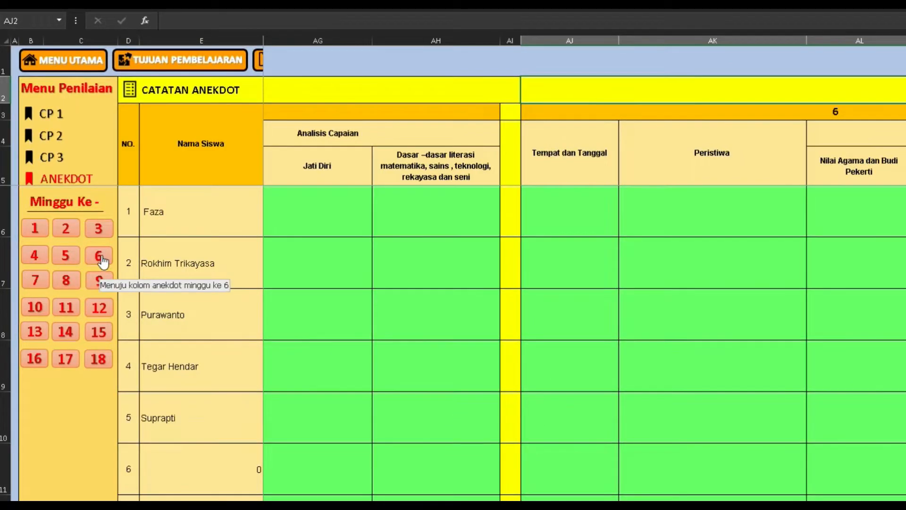
{"action": "left_click", "coordinate": [36, 234]}
- Enter "Ruang Sentra, 13 Sept 2023" as the first student's Tempat dan Tanggal in the week 1 anecdotal record
{"action": "left_click", "coordinate": [319, 208]}
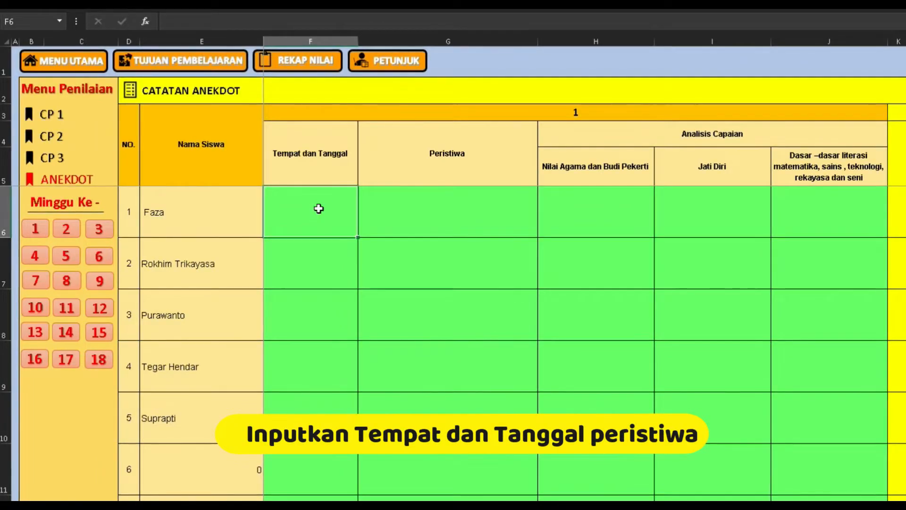
{"action": "double_click", "coordinate": [319, 208]}
{"action": "type", "text": "Ruang Sentra,"}
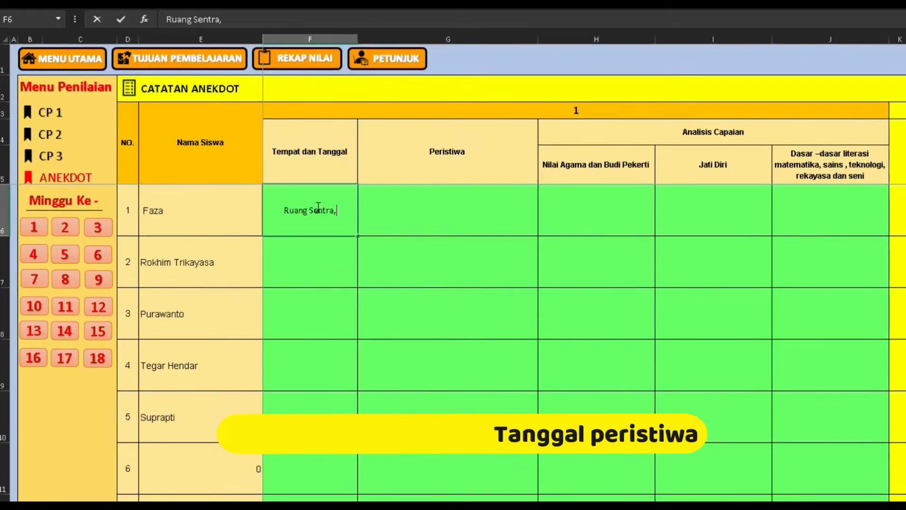
{"action": "type", "text": " 13 Sept 2023"}
- Record the first student's week 1 Peristiwa: offering a lego plate with "Ini nasi dan Ikan buat nda", wanting to build a "kereta panjang", and running to the lego
{"action": "left_click", "coordinate": [422, 205]}
{"action": "double_click", "coordinate": [421, 206]}
{"action": "type", "text": "\"Ini nasi dan Ikan buat nda"}
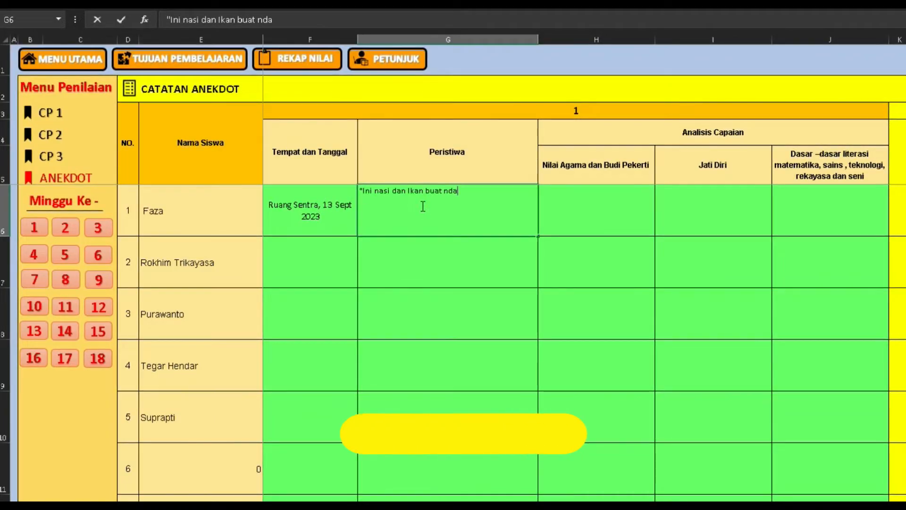
{"action": "type", "text": "\" kata faza sambil menyodorkan kepadaku sepiring legi. e"}
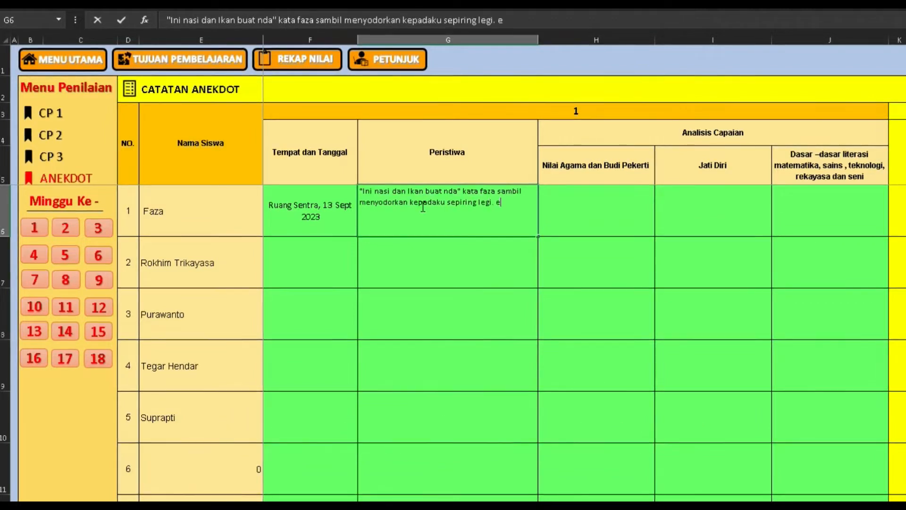
{"action": "key", "text": "BackSpace"}
{"action": "type", "text": "Sebentar nda Faza mau bikin kereta panjang"}
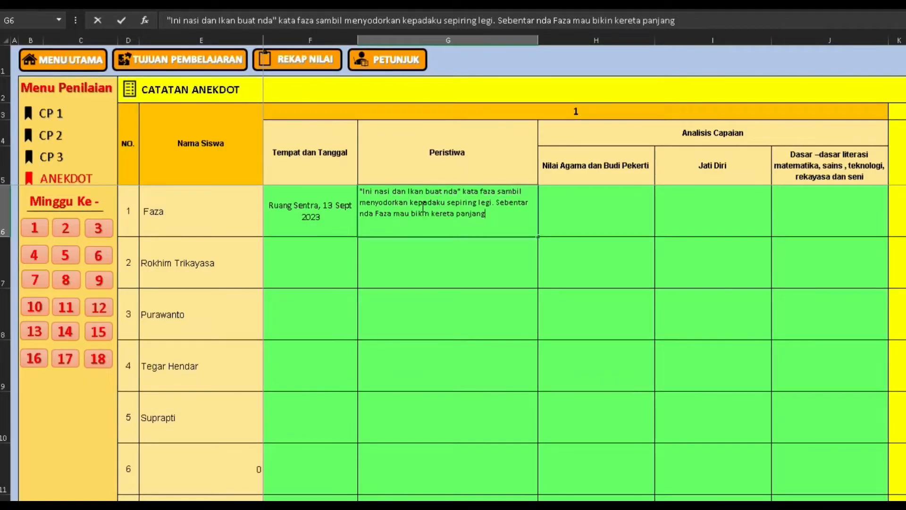
{"action": "type", "text": ", kemudian ia berlari menuju legonya"}
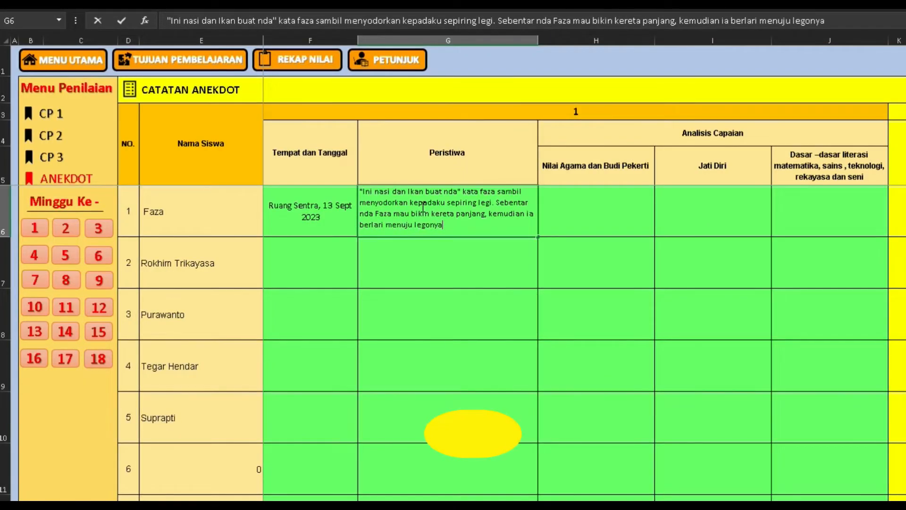
- In the first student's Analisis Capaian, enter "tahu tentang berbagi" for Nilai Agama dan Budi Pekerti and "memiliki jiwa seorang desainer" for Jati Diri
{"action": "left_click", "coordinate": [572, 203]}
{"action": "type", "text": "tahu ten"}
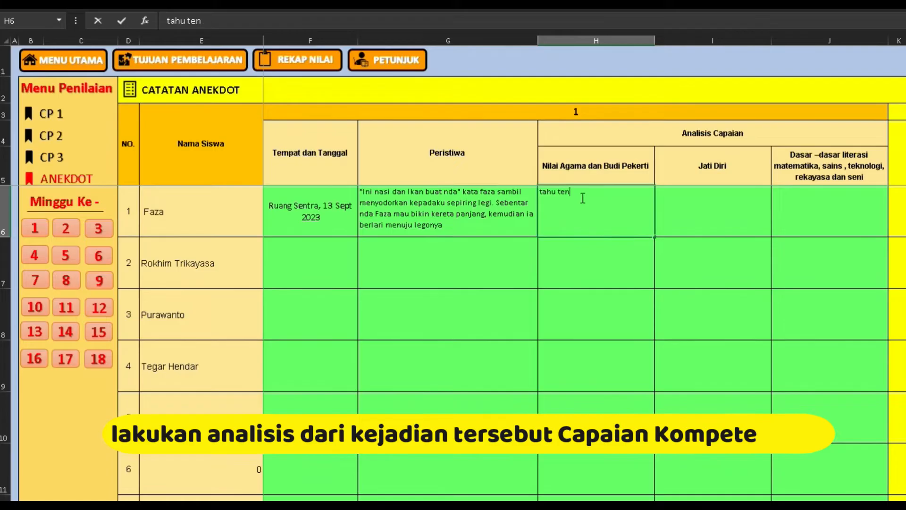
{"action": "type", "text": "tang berbagi"}
{"action": "left_click", "coordinate": [685, 223]}
{"action": "type", "text": "memiliki jiwa seorang desainer"}
- Enter "mengerti cara menyusun lego menjadi 'sepiring nasi'. Dan akan membuat 'kereta'" as the first student's Dasar-dasar literasi analysis, with both lego creations in double quotation marks
{"action": "left_click", "coordinate": [792, 201]}
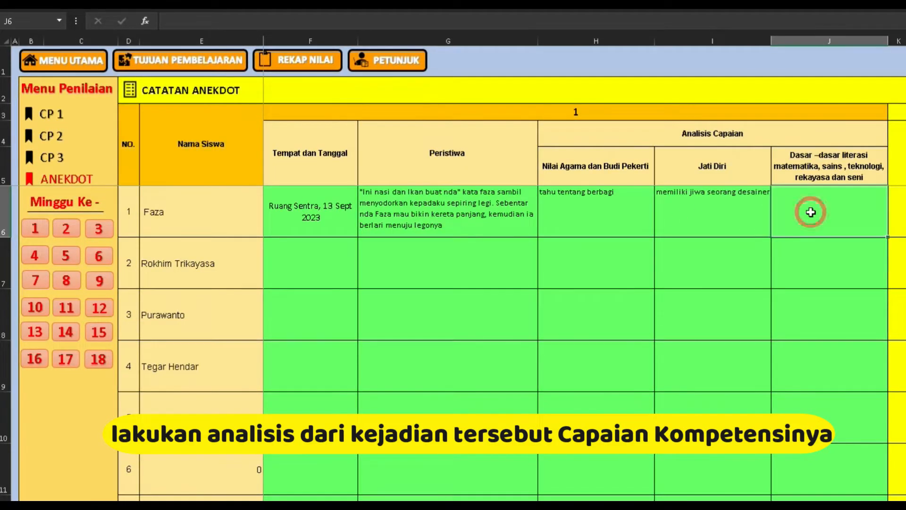
{"action": "type", "text": "mengerti cara menyusun lego menjadi"}
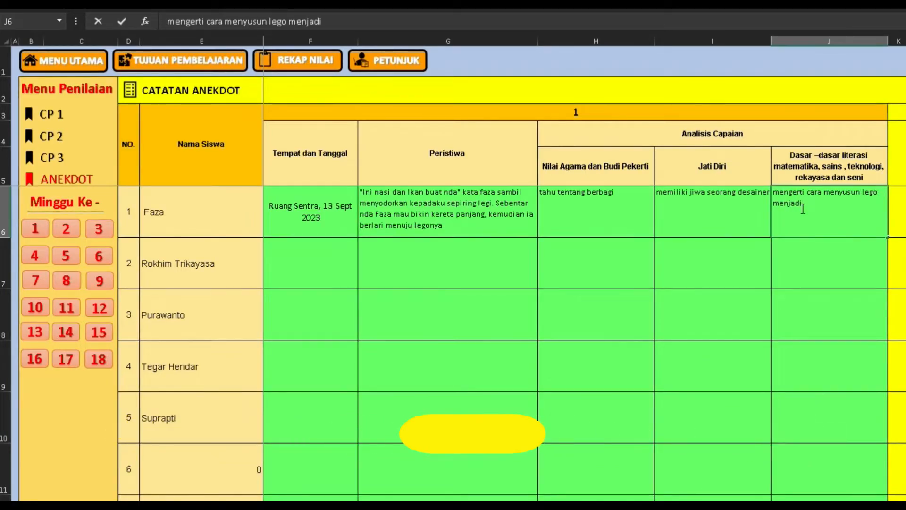
{"action": "type", "text": " \"sepiring nasi\". Dan akan membuat kereta"}
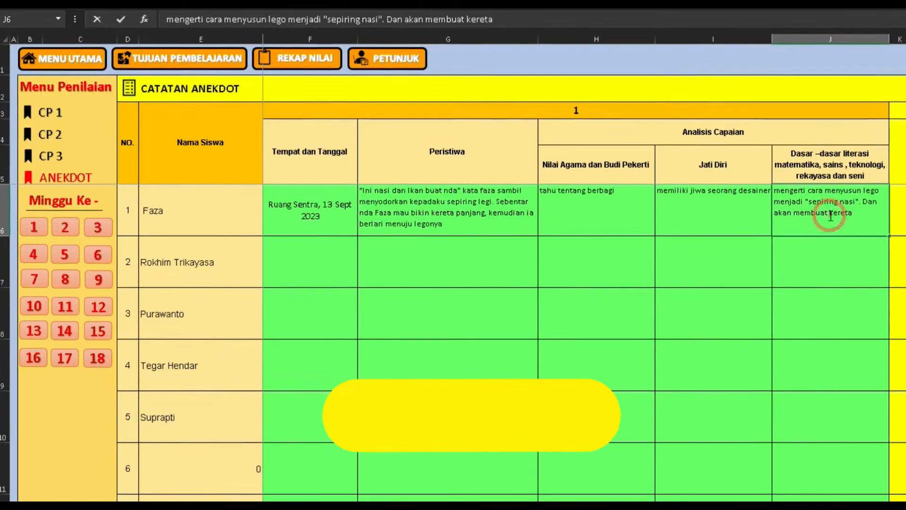
{"action": "left_click", "coordinate": [830, 215]}
{"action": "type", "text": "\""}
{"action": "left_click", "coordinate": [862, 217]}
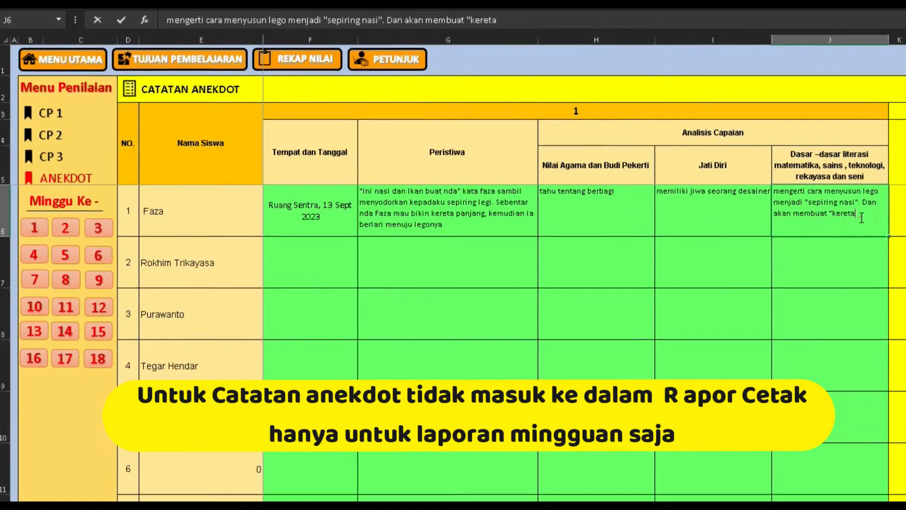
{"action": "type", "text": "\""}
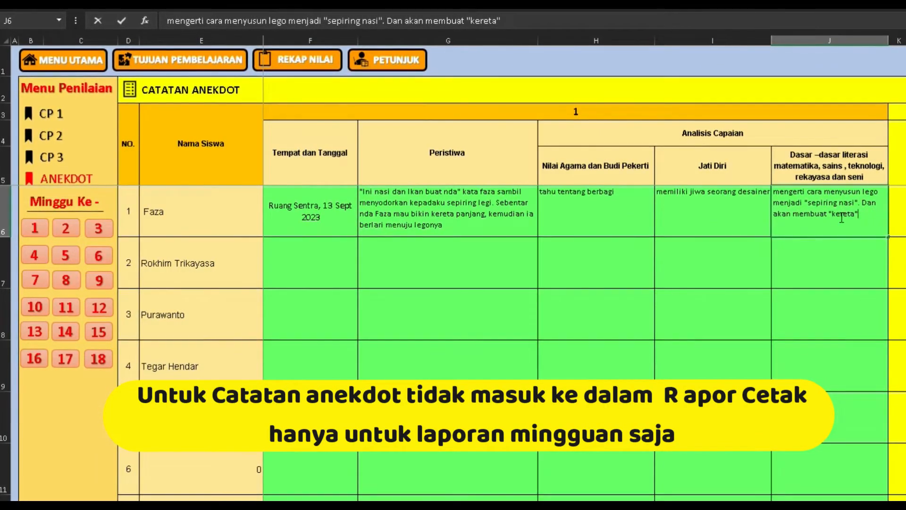
{"action": "left_click", "coordinate": [746, 195]}
{"action": "left_click", "coordinate": [802, 198]}
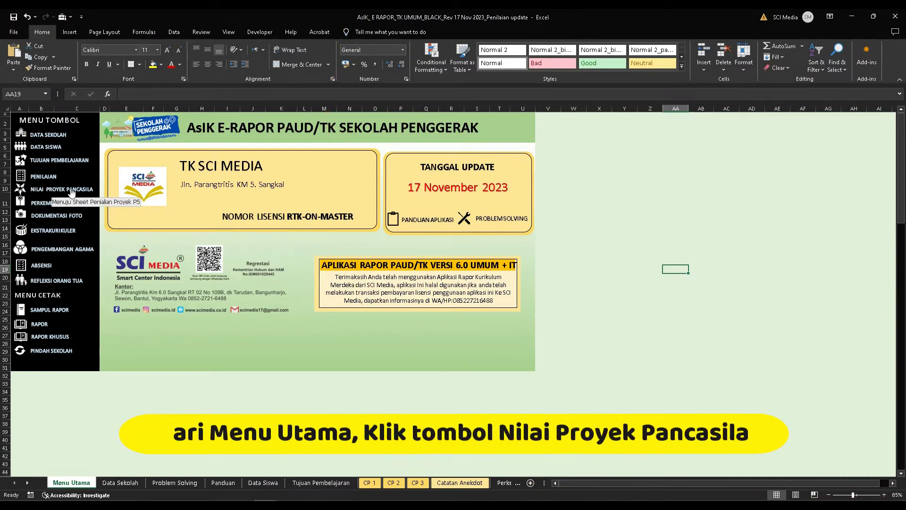
- Open Nilai Proyek Pancasila, title Proyek 1 "Memilah Sampah" and set Deskripsi to "Pada proyek ini harapannya dapat membangun dua dimensi, dimensi gotong royong dan kreatif"
{"action": "left_click", "coordinate": [71, 189]}
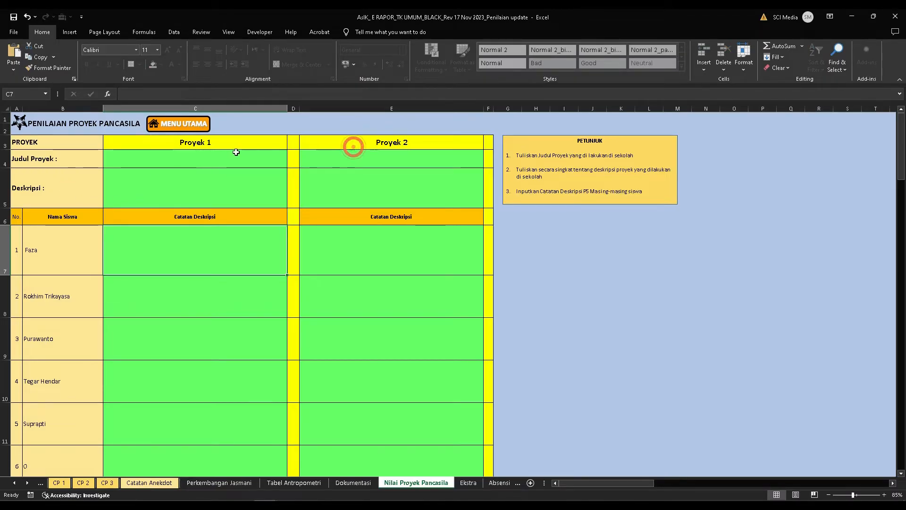
{"action": "left_click", "coordinate": [175, 159]}
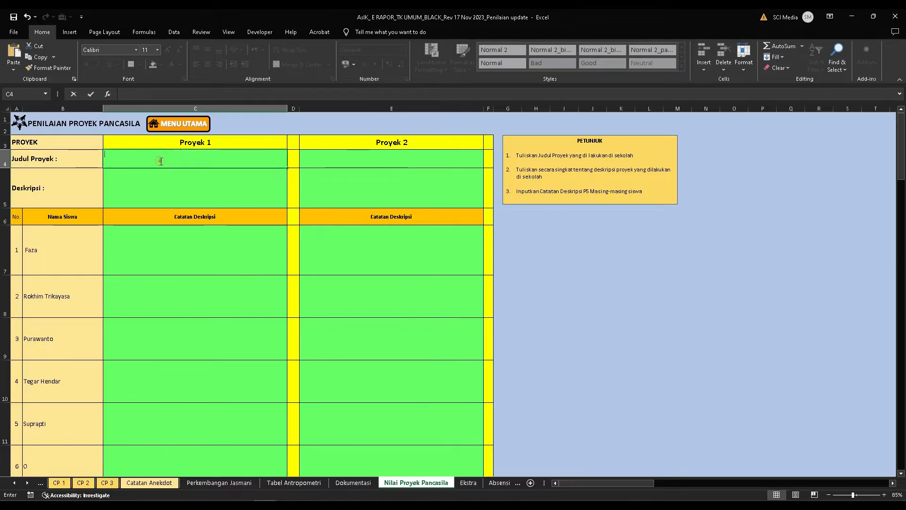
{"action": "type", "text": "Memilah Sampah"}
{"action": "left_click", "coordinate": [161, 191]}
{"action": "type", "text": "Pada proyek ini harapannya dapat membangun dua d"}
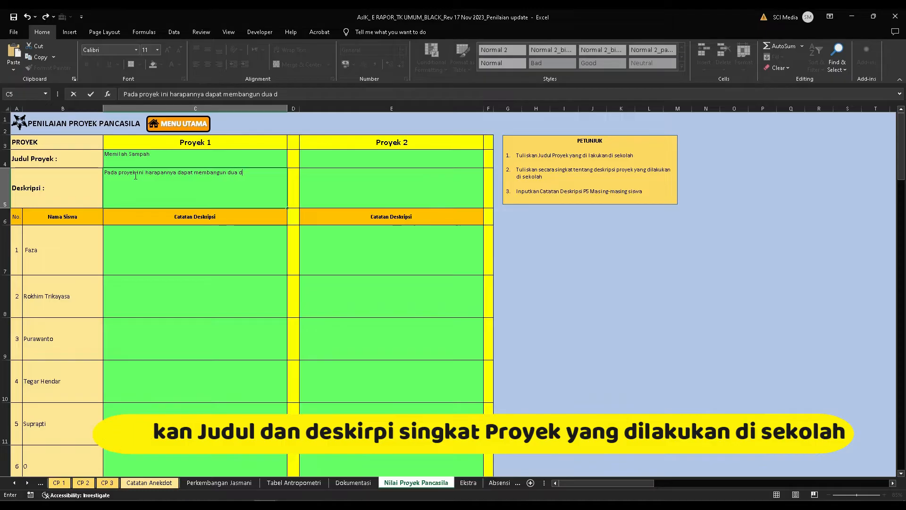
{"action": "type", "text": "imensi, dimensi gotong royong dan kreatif"}
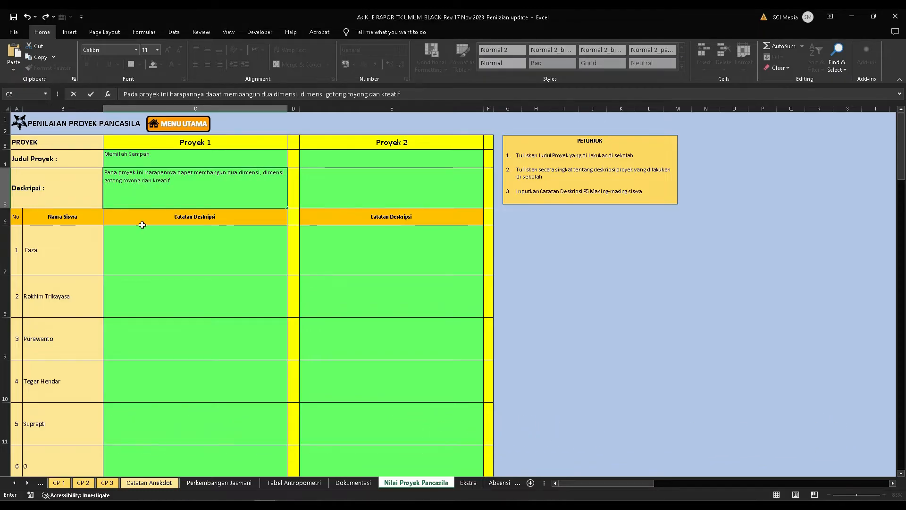
- In the first student's Proyek 1 Catatan Deskripsi, write that the child appreciates classmates by "mengenali kebutuhan bersama" and cooperating in the project
{"action": "left_click", "coordinate": [128, 237]}
{"action": "type", "text": "Saat melaksanakan kegioat"}
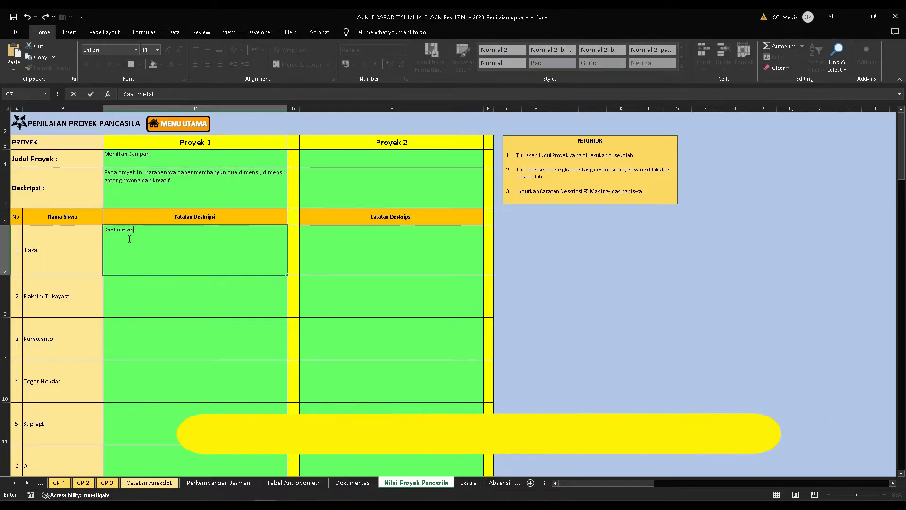
{"action": "key", "text": "BackSpace"}
{"action": "key", "text": "BackSpace"}
{"action": "key", "text": "BackSpace"}
{"action": "type", "text": "atan proyek, Fa"}
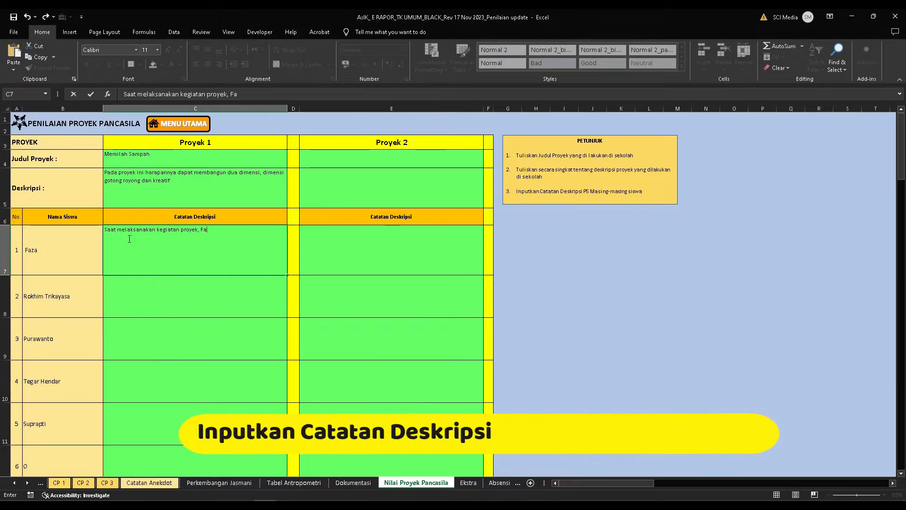
{"action": "type", "text": "za dapat memberi apresiasi terhada"}
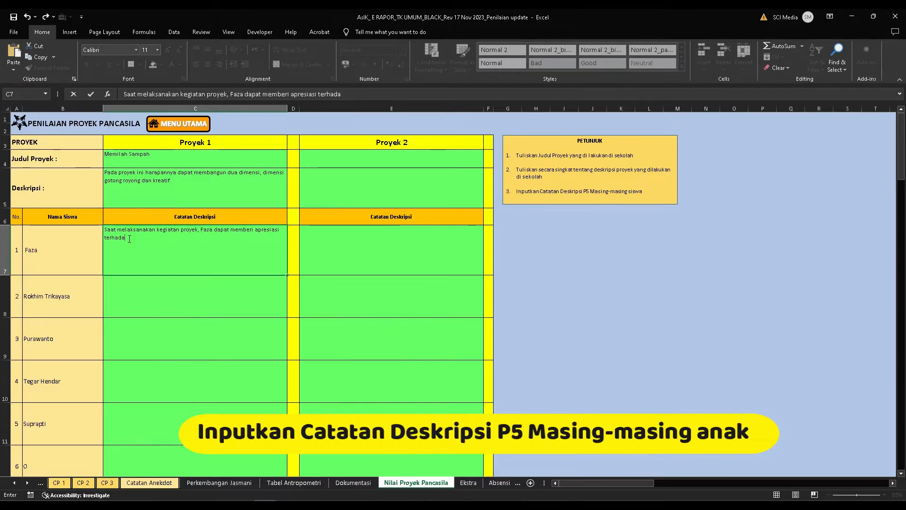
{"action": "type", "text": "p teman-temannya di sekolah dengan mengenali kebutuhan"}
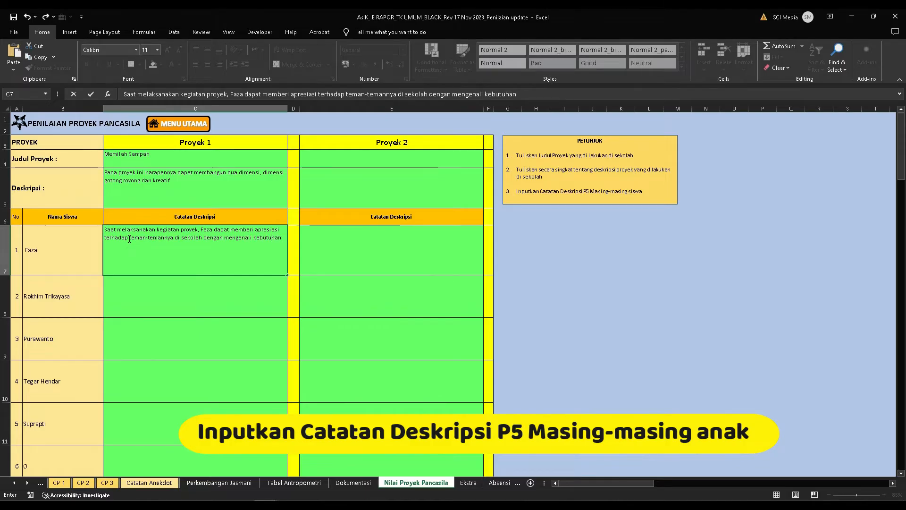
{"action": "type", "text": " bersama dan be"}
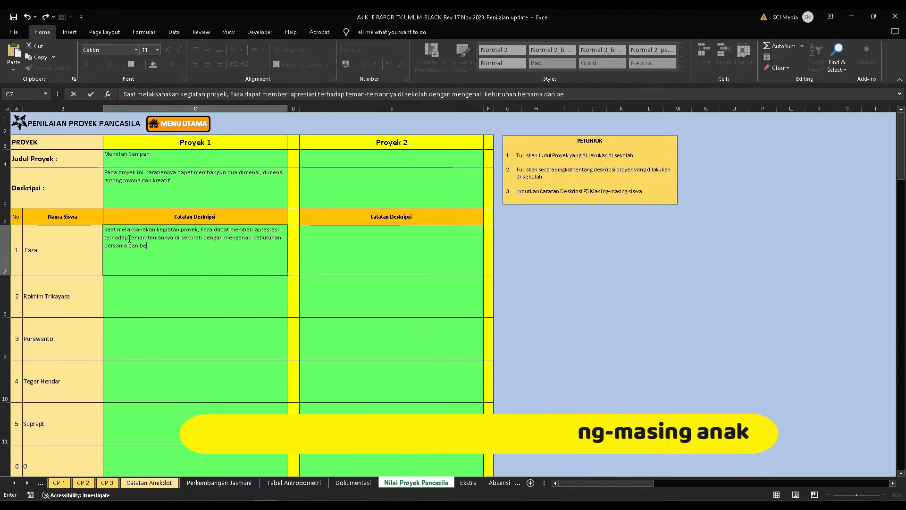
{"action": "type", "text": "kerja sama dalam melakukan kegitan proyek. T"}
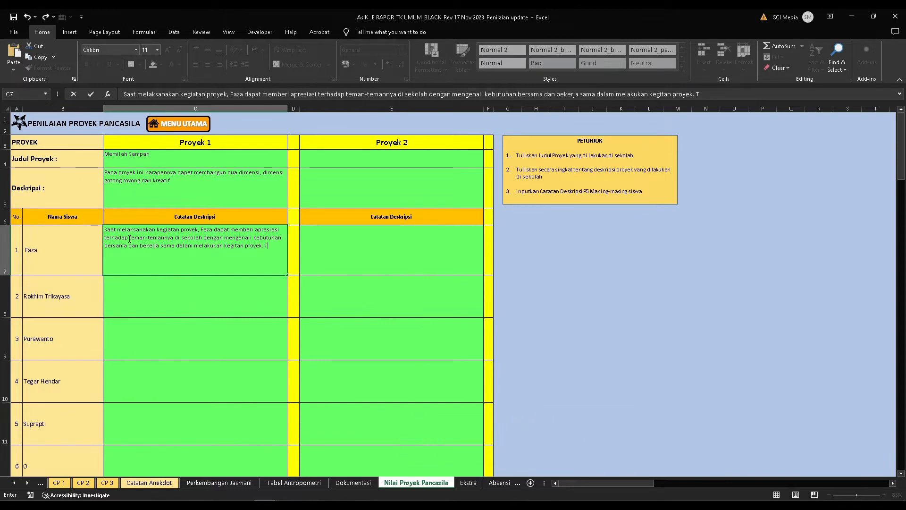
- Extend the Proyek 1 note with the child bringing "limbah kulit buah dari rumah" and cutting it up "untuk dijadikan bahan eco enzym bersama teman-temannya"
{"action": "type", "text": "ampak saat Faza membawa limbah kulit buah dari rumah dan memotong-motongnya"}
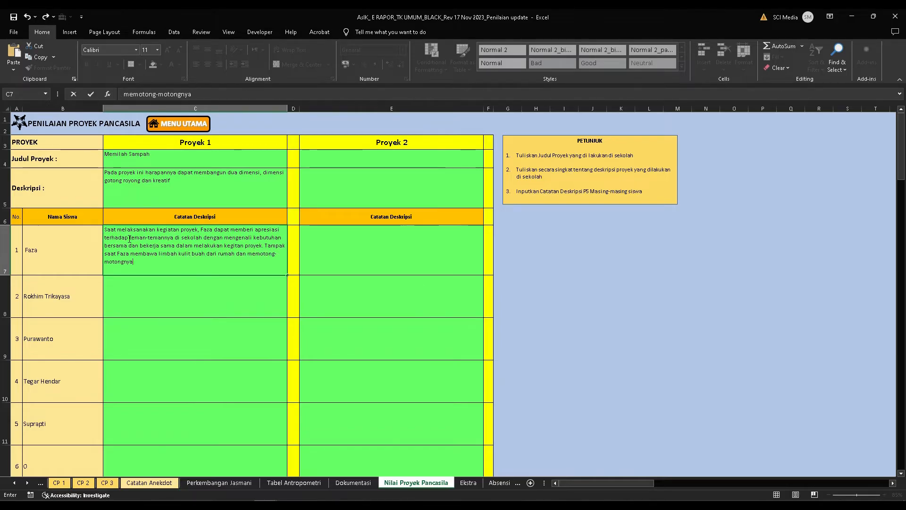
{"action": "type", "text": " untuk dijadikan bahan eco enzym bersama teman-temannya"}
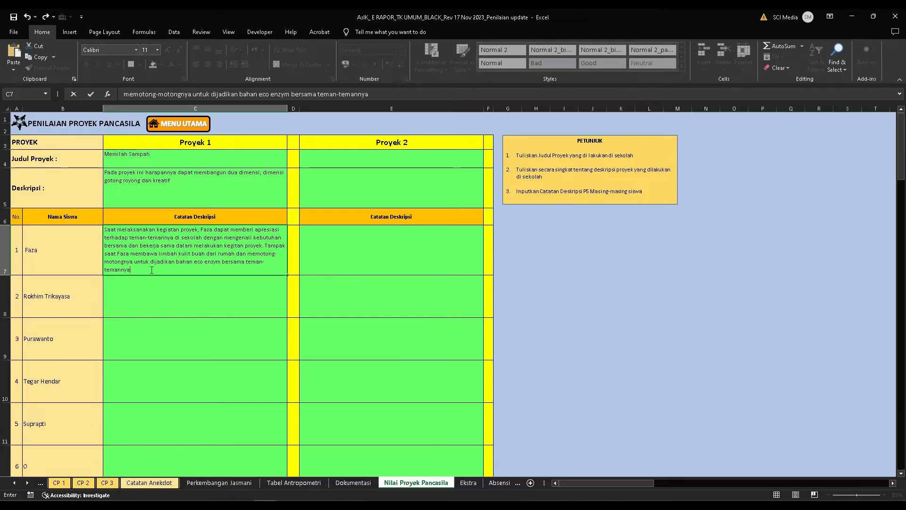
{"action": "key", "text": "Return"}
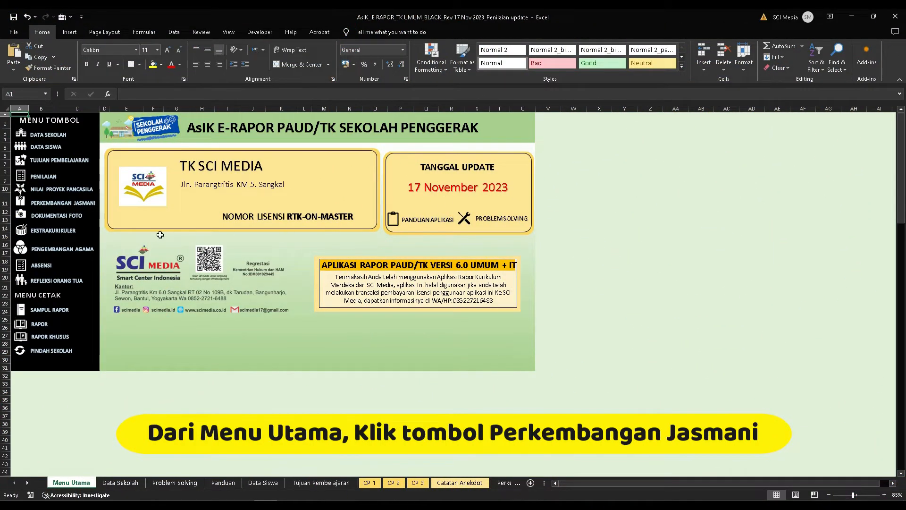
- Open Perkembangan Jasmani from the Menu Utama and set the Tanggal Pengukuran to 02/04/2023
{"action": "left_click", "coordinate": [45, 207]}
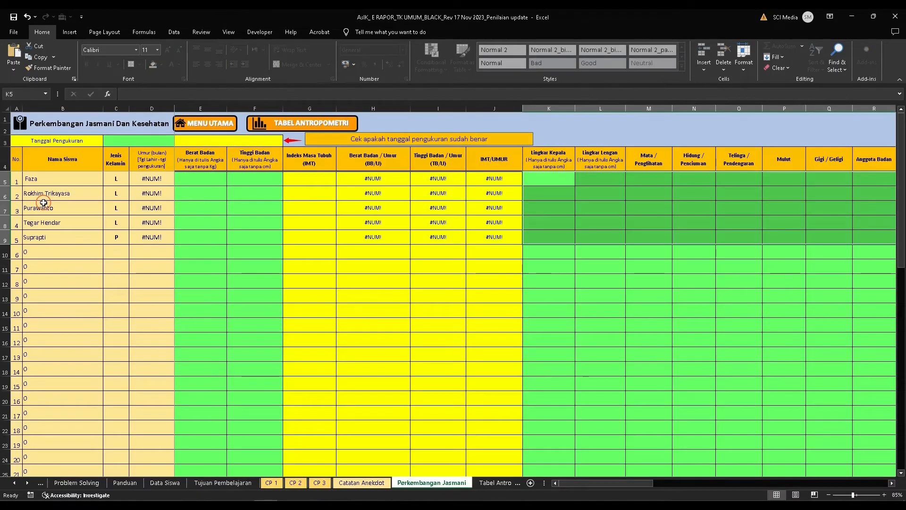
{"action": "left_click", "coordinate": [121, 142]}
{"action": "left_click", "coordinate": [206, 181]}
{"action": "left_click", "coordinate": [251, 181]}
{"action": "left_click", "coordinate": [613, 183]}
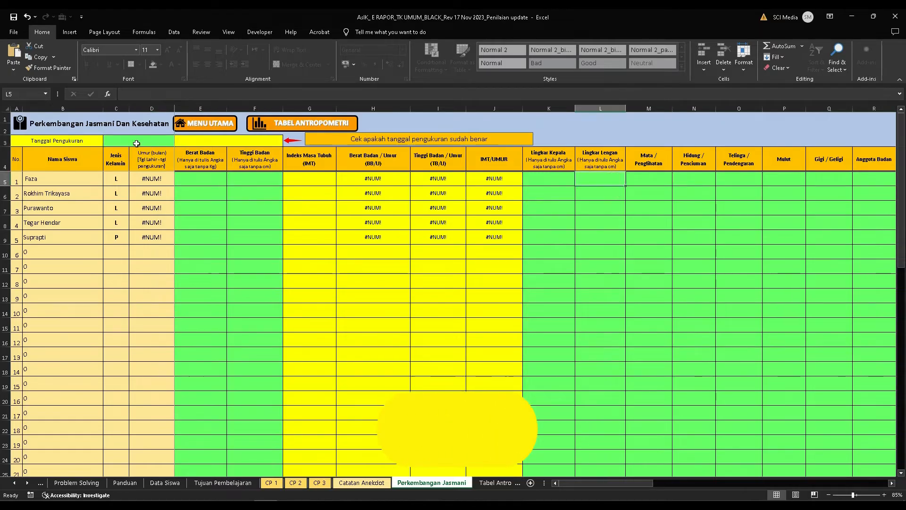
{"action": "double_click", "coordinate": [137, 142]}
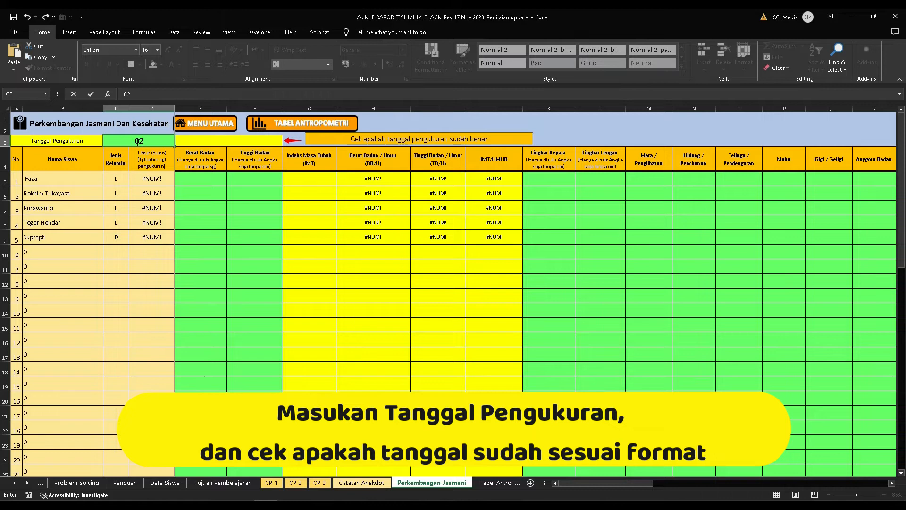
{"action": "type", "text": "02/04/2023"}
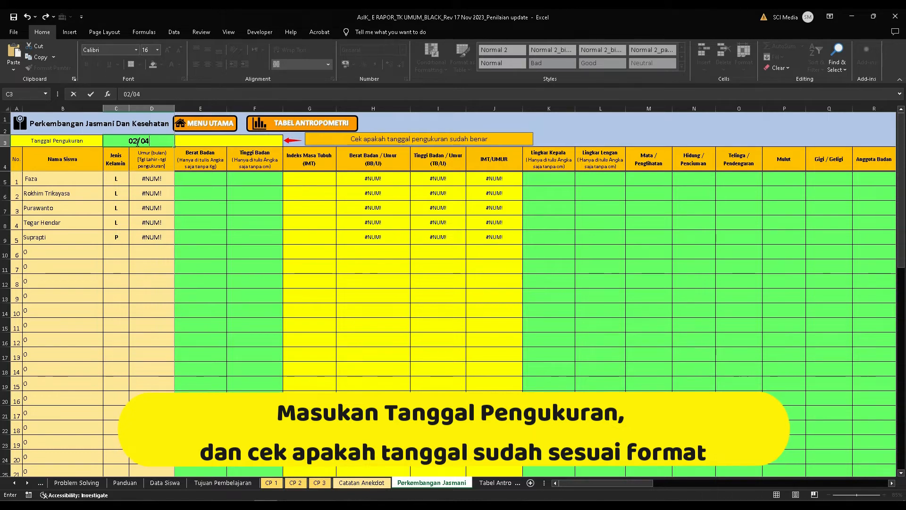
- Enter the first student's Berat Badan as 23 kg and Tinggi Badan as 130 cm
{"action": "left_click", "coordinate": [203, 181]}
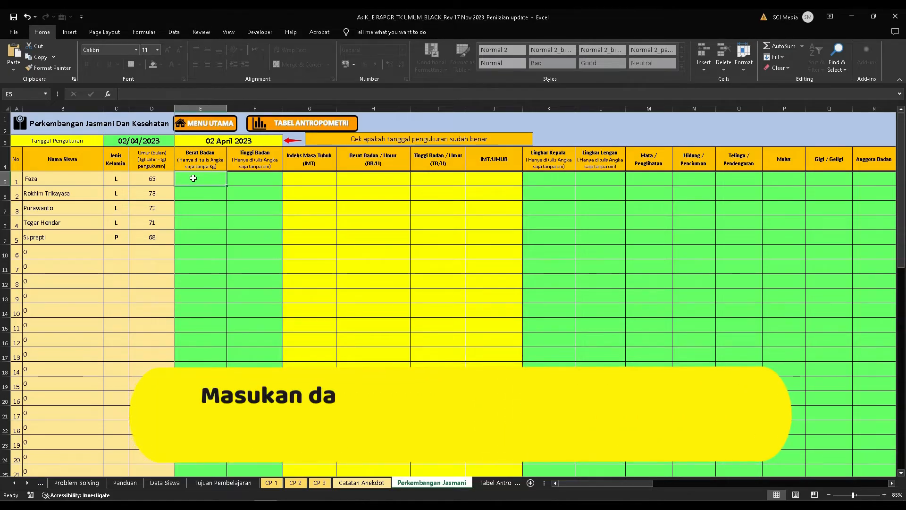
{"action": "type", "text": "23"}
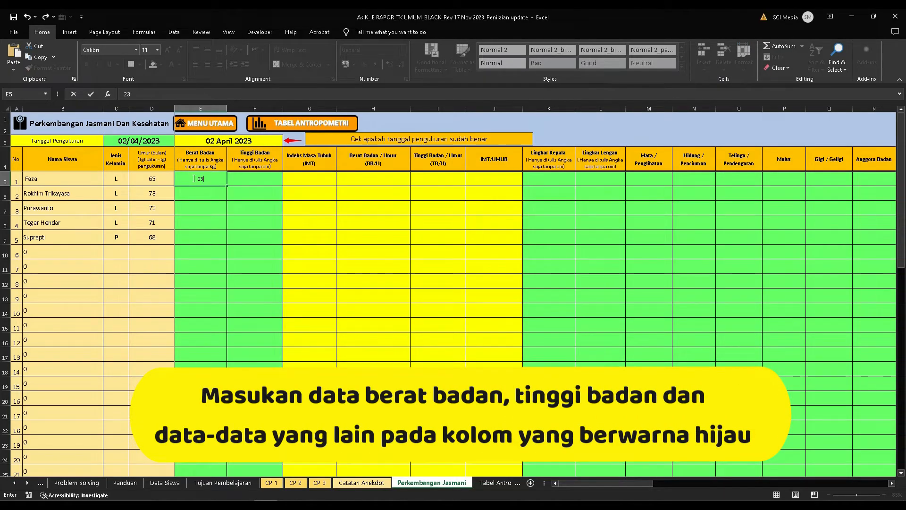
{"action": "left_click", "coordinate": [257, 178]}
{"action": "type", "text": "130"}
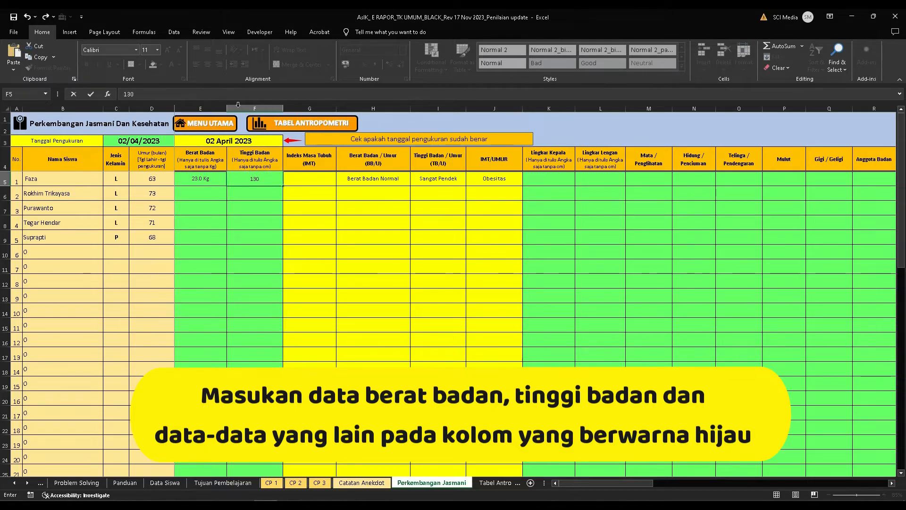
{"action": "key", "text": "Return"}
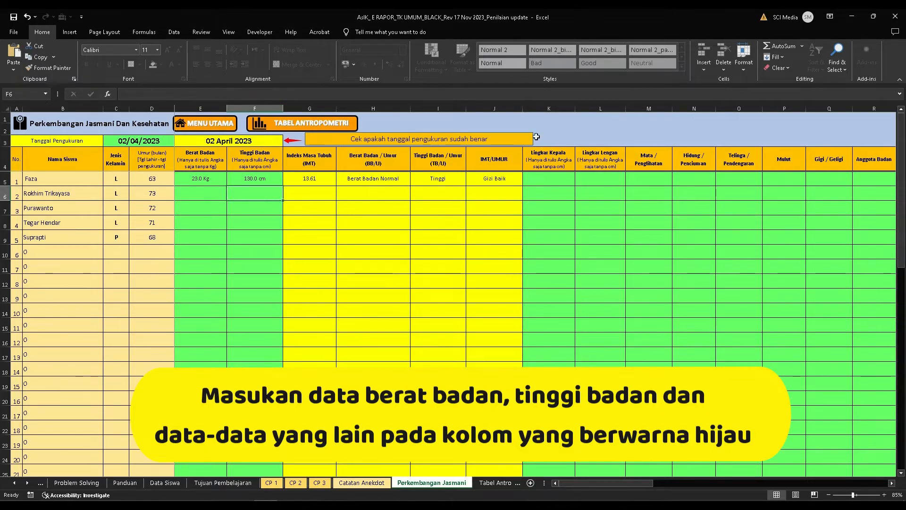
- Enter the first student's Lingkar Kepala as 50.7 cm and Lingkar Lengan as 17.6 cm
{"action": "left_click", "coordinate": [541, 180]}
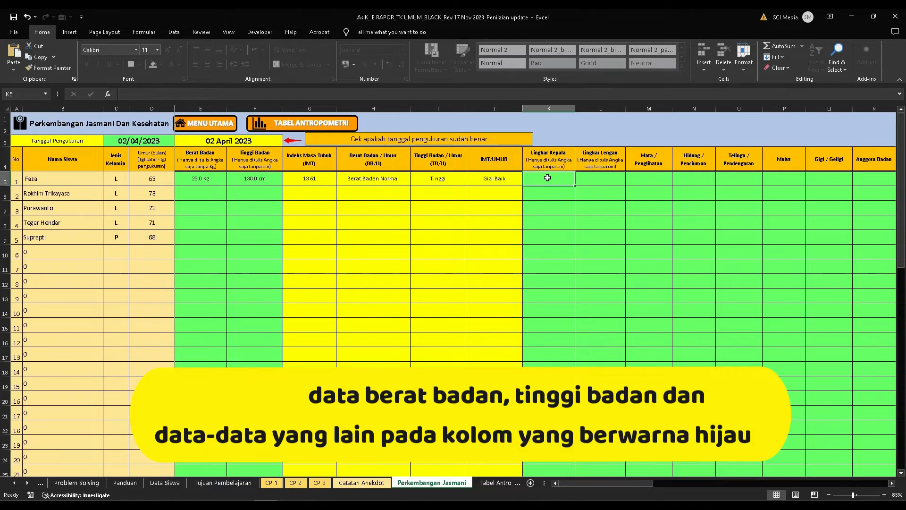
{"action": "type", "text": "50.7"}
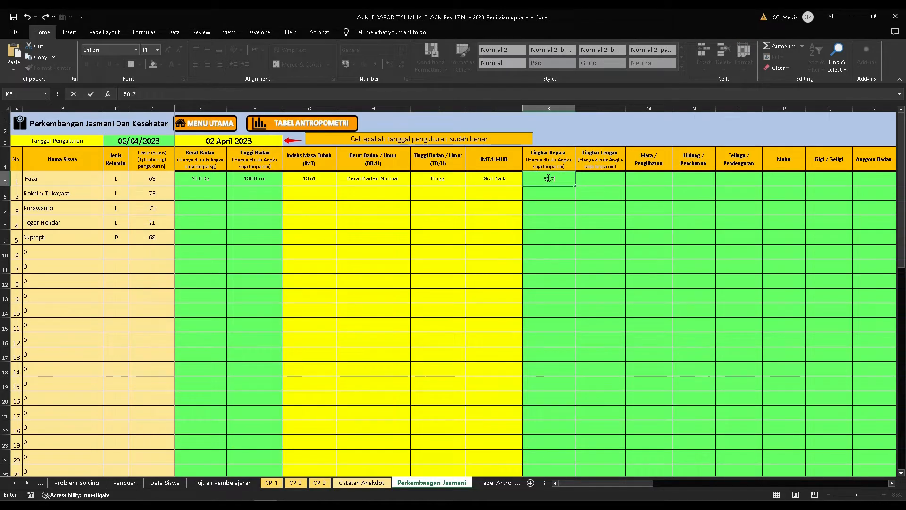
{"action": "key", "text": "Tab"}
{"action": "type", "text": "17.6"}
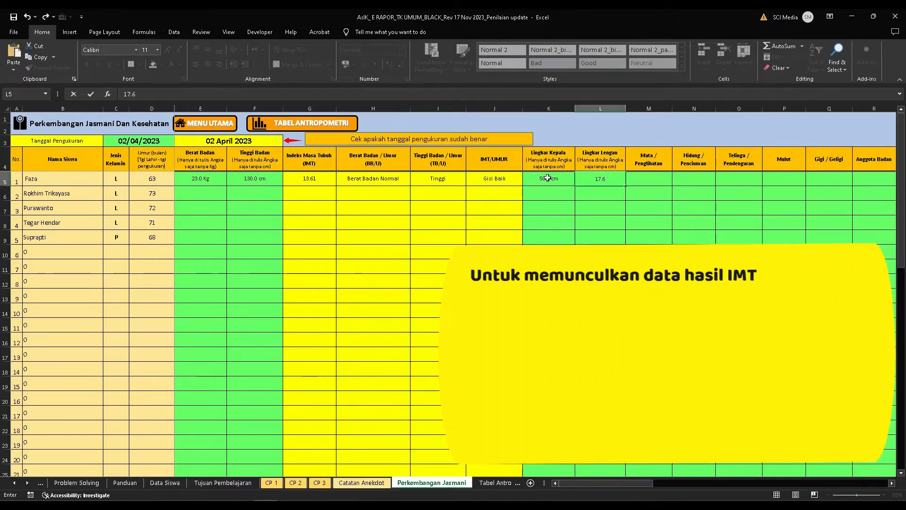
- Enter Baik for the first student's Mata / Penglihatan, Hidung / Penciuman, Telinga / Pendengaran, Mulut and Gigi / Geligi
{"action": "key", "text": "Tab"}
{"action": "type", "text": "Baik"}
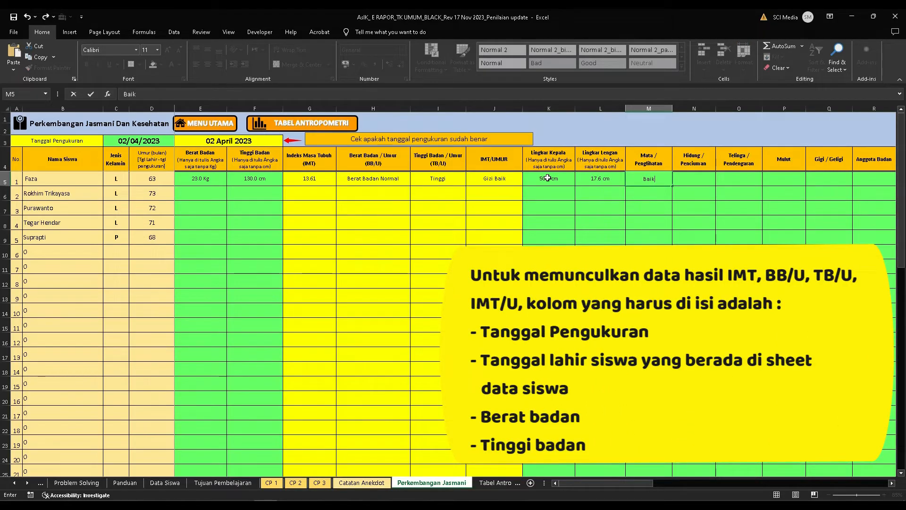
{"action": "key", "text": "Tab"}
{"action": "type", "text": "Baik"}
{"action": "key", "text": "Tab"}
{"action": "type", "text": "Baik"}
{"action": "key", "text": "Tab"}
{"action": "type", "text": "Baik"}
{"action": "key", "text": "Tab"}
{"action": "type", "text": "Baik"}
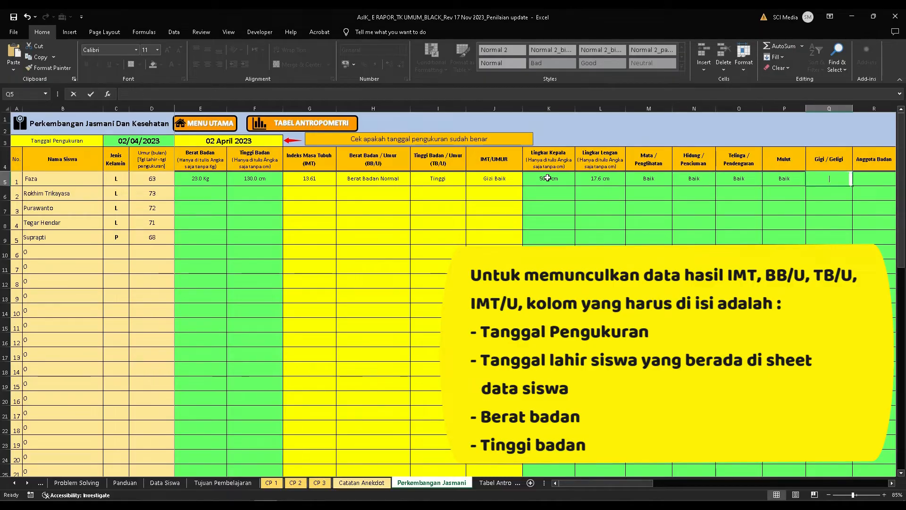
- Enter Baik for the first student's Anggota Badan, Kulit and Kebersihan
{"action": "left_click_drag", "start_coordinate": [636, 483], "coordinate": [661, 483]}
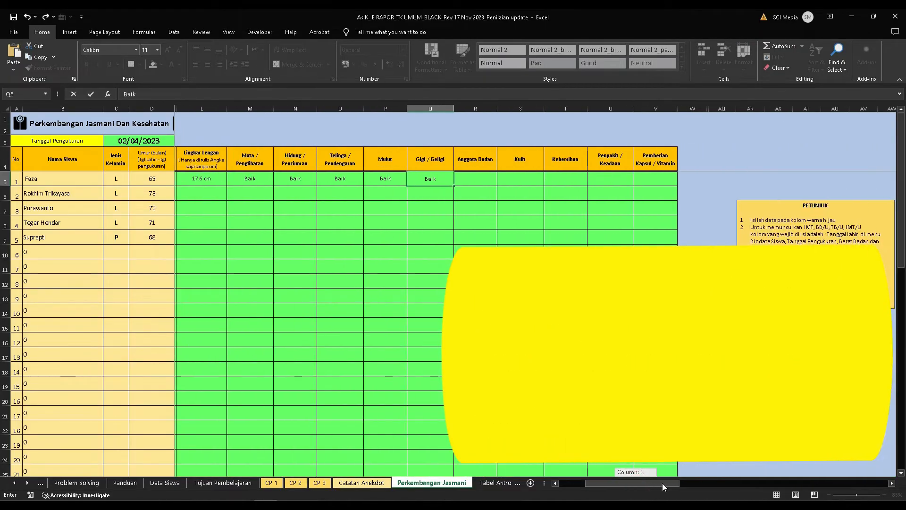
{"action": "left_click", "coordinate": [478, 177]}
{"action": "type", "text": "Baik"}
{"action": "key", "text": "Tab"}
{"action": "type", "text": "Baik"}
{"action": "key", "text": "Tab"}
{"action": "type", "text": "Baik"}
- Enter the first student's Penyakit / Keadaan as "Tidak ada" and Pemberian Kapsul / Vitamin as "1 Kali"
{"action": "key", "text": "Tab"}
{"action": "type", "text": "Tidak ada"}
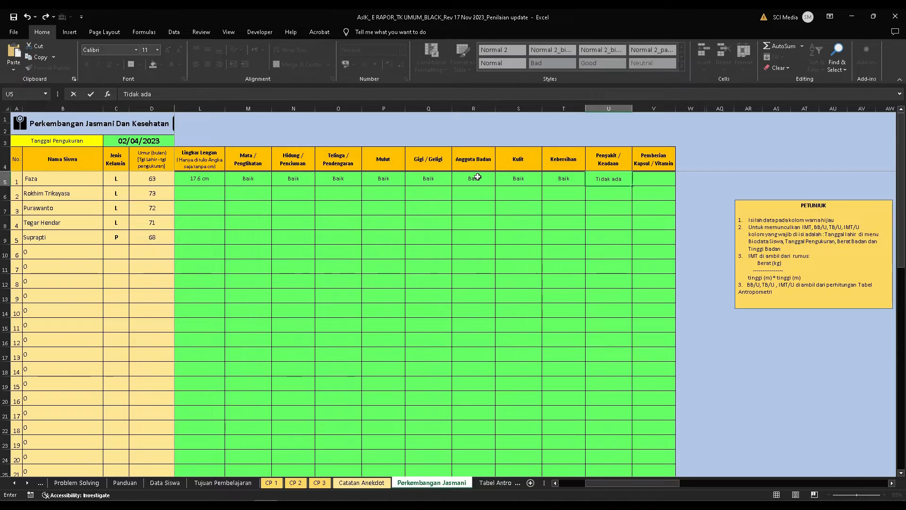
{"action": "key", "text": "Tab"}
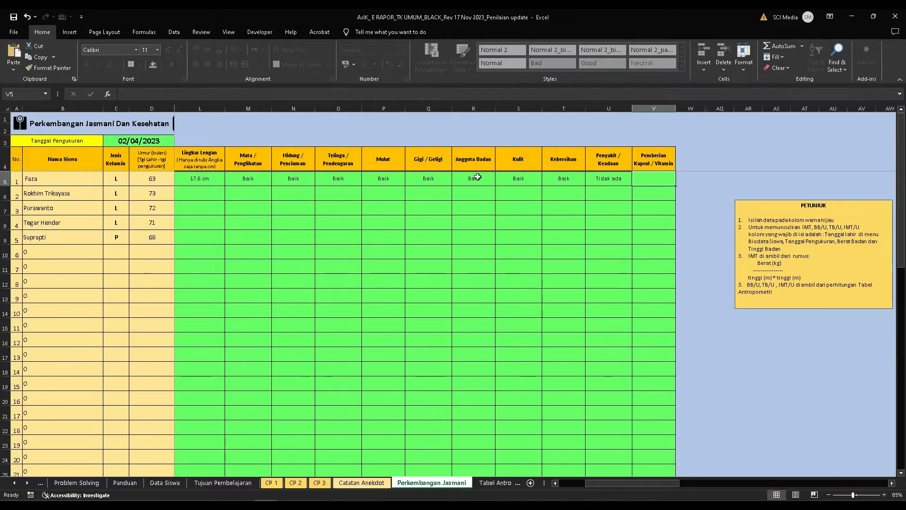
{"action": "type", "text": "1 Kali"}
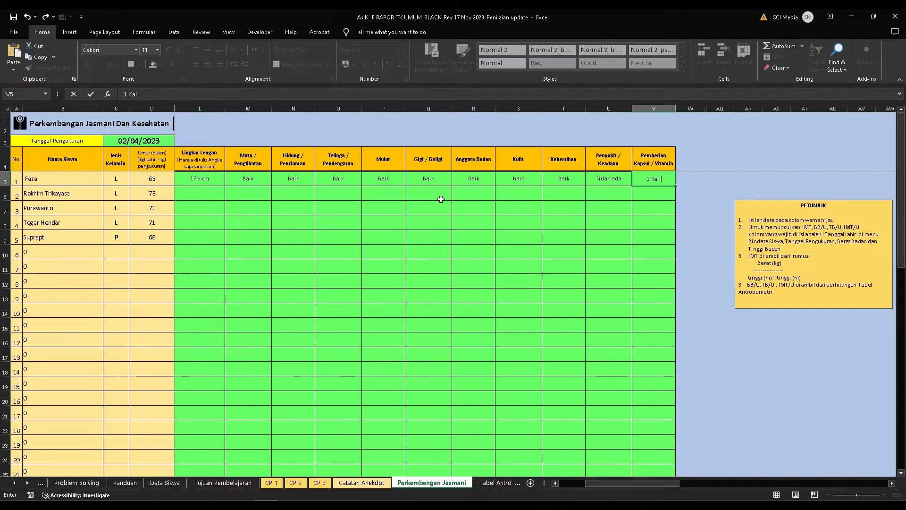
{"action": "left_click", "coordinate": [441, 199]}
{"action": "left_click_drag", "start_coordinate": [657, 484], "coordinate": [625, 484]}
{"action": "left_click", "coordinate": [195, 179]}
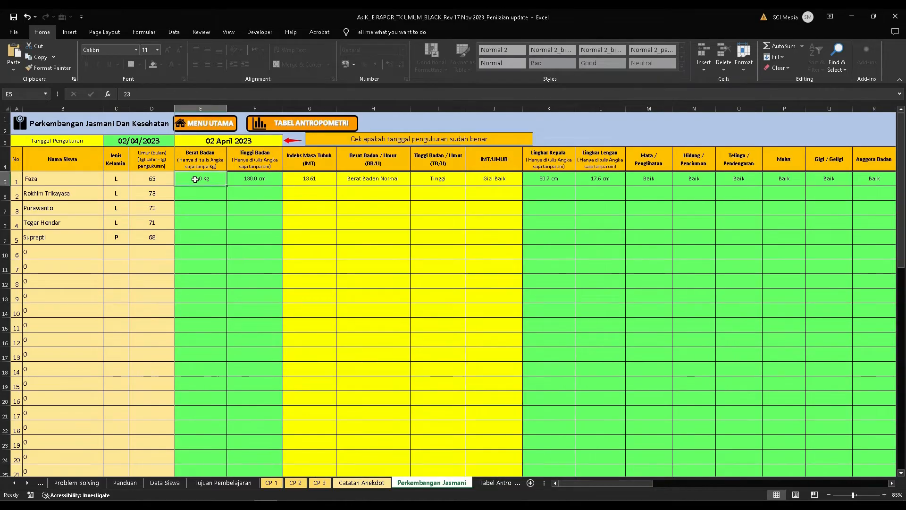
{"action": "left_click", "coordinate": [252, 176]}
{"action": "left_click", "coordinate": [223, 176]}
{"action": "left_click", "coordinate": [241, 176]}
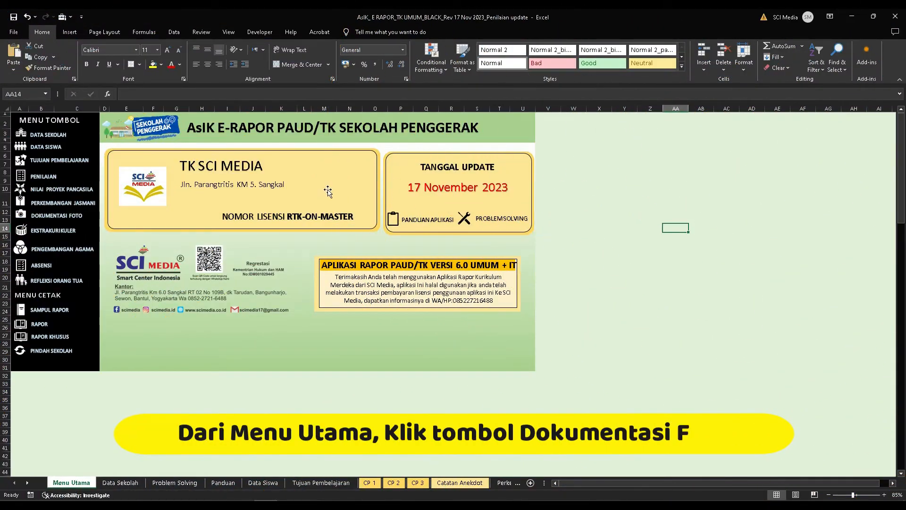
- Open Dokumentasi Foto from the Menu Utama and select the first student's Dok 1 cell under Nilai Agama dan Budi Pekerti
{"action": "left_click", "coordinate": [73, 217]}
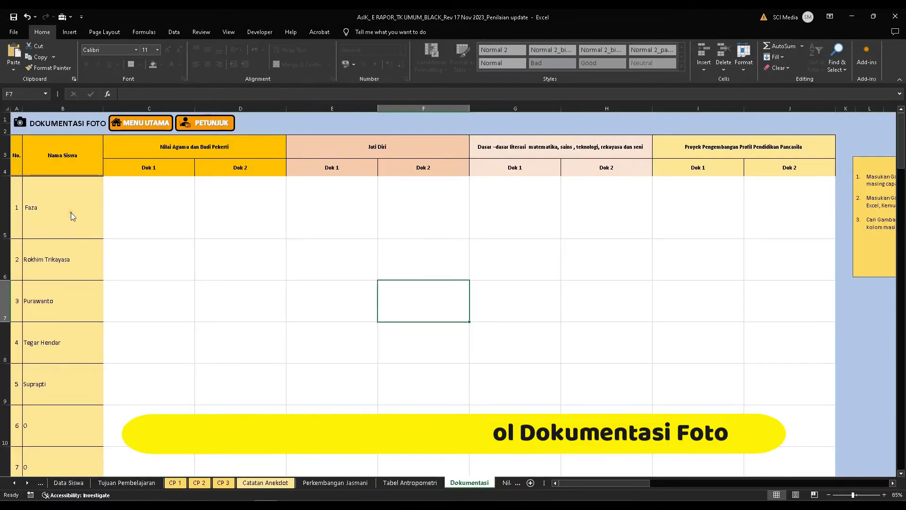
{"action": "left_click", "coordinate": [157, 210]}
{"action": "left_click", "coordinate": [224, 198]}
{"action": "left_click", "coordinate": [172, 198]}
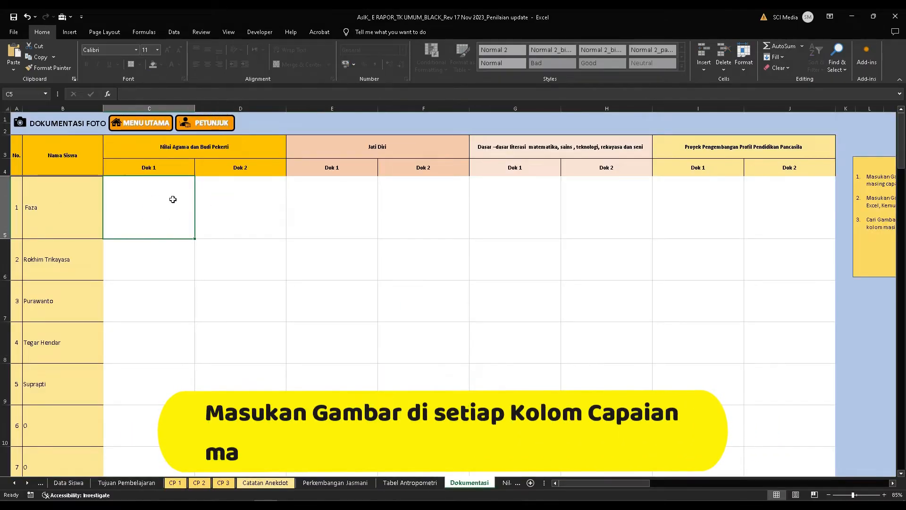
{"action": "left_click", "coordinate": [325, 193]}
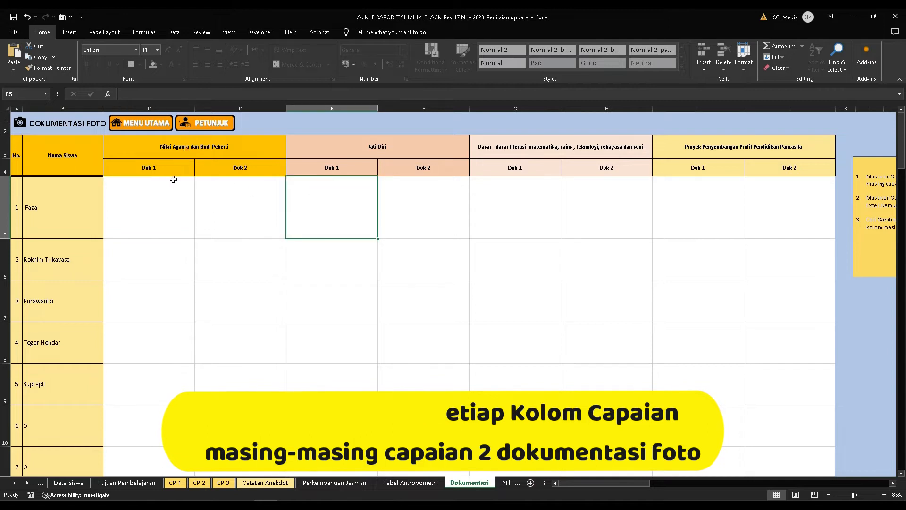
{"action": "left_click", "coordinate": [169, 195]}
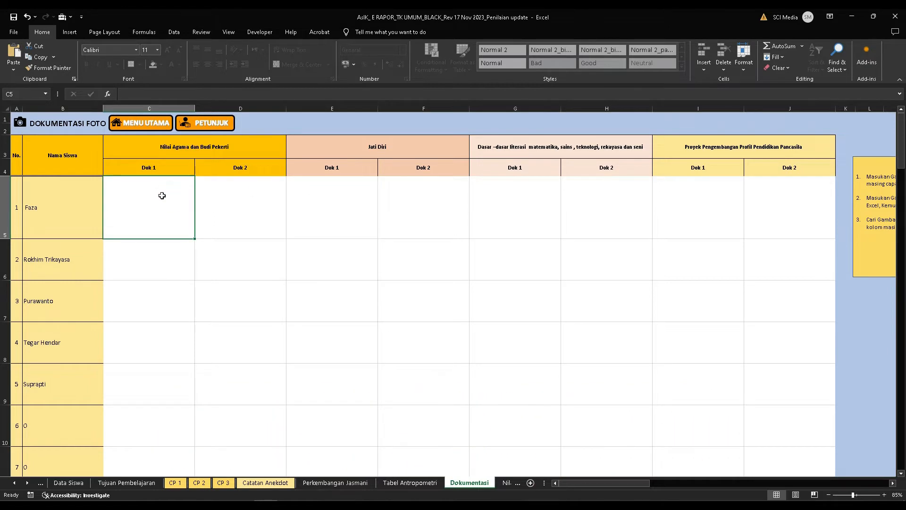
- Start inserting a picture from this device and browse to the REVISI KALI folder inside RAPOR MASTER FIX
{"action": "left_click", "coordinate": [70, 31]}
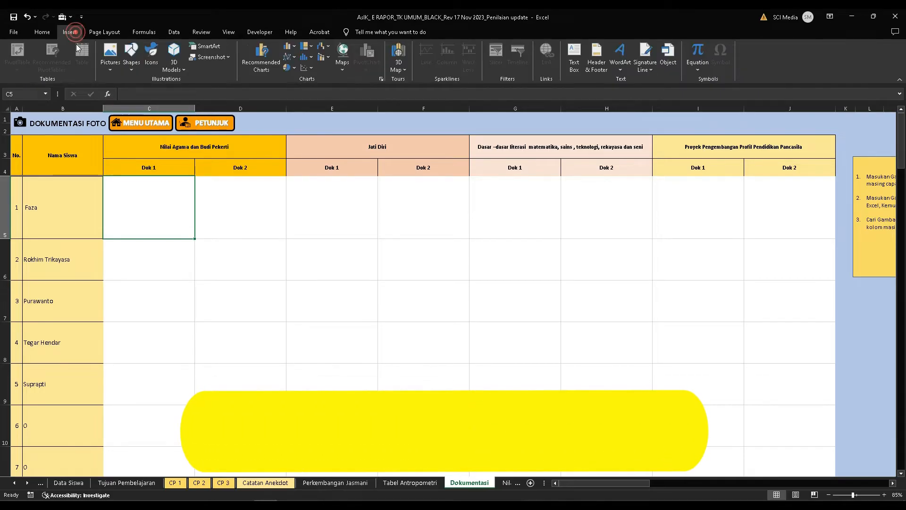
{"action": "left_click", "coordinate": [110, 69]}
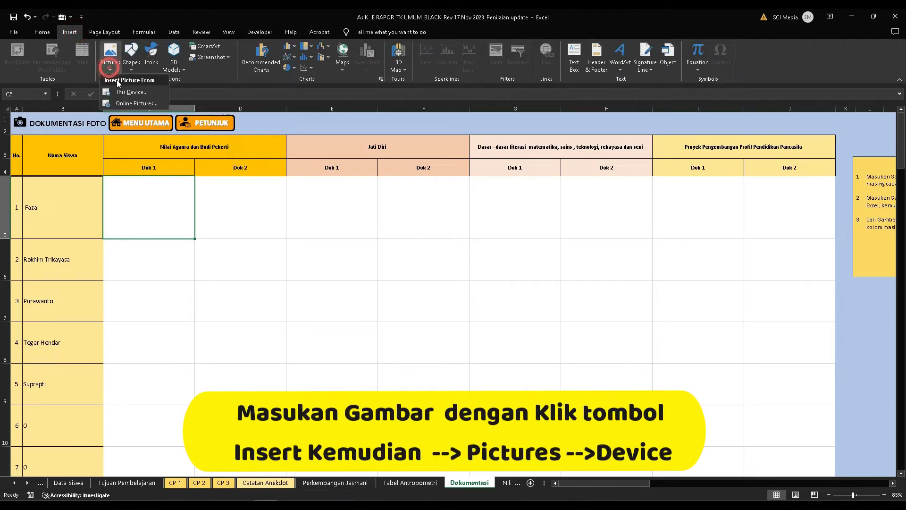
{"action": "left_click", "coordinate": [123, 92]}
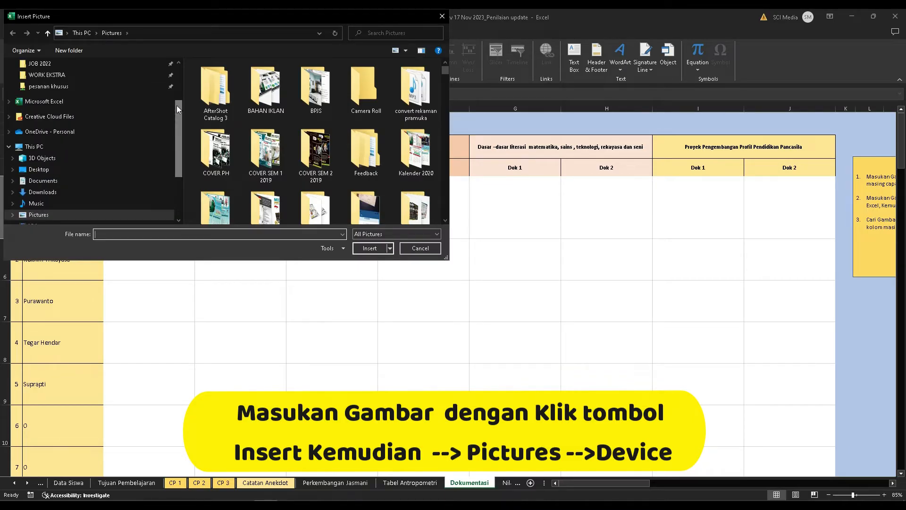
{"action": "left_click_drag", "start_coordinate": [177, 110], "coordinate": [178, 72]}
{"action": "left_click", "coordinate": [53, 127]}
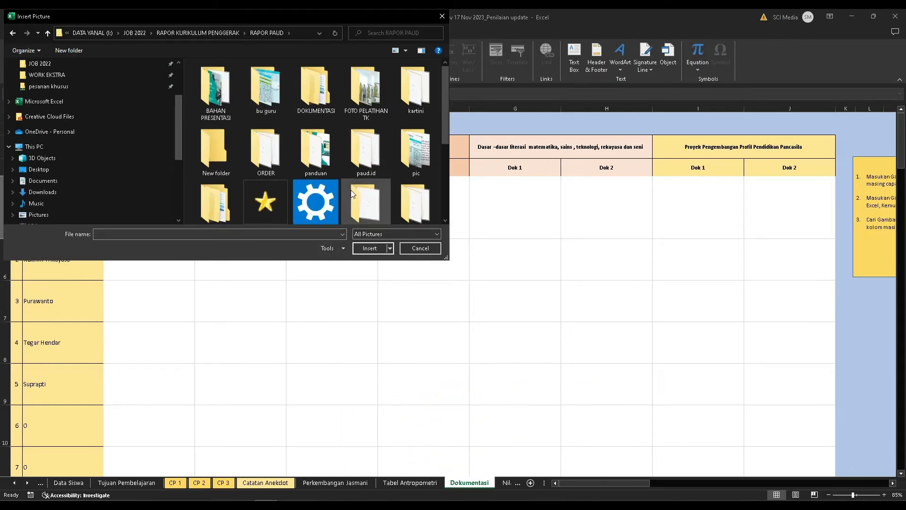
{"action": "scroll", "coordinate": [265, 177], "scroll_direction": "down", "scroll_amount": 1}
{"action": "double_click", "coordinate": [265, 176]}
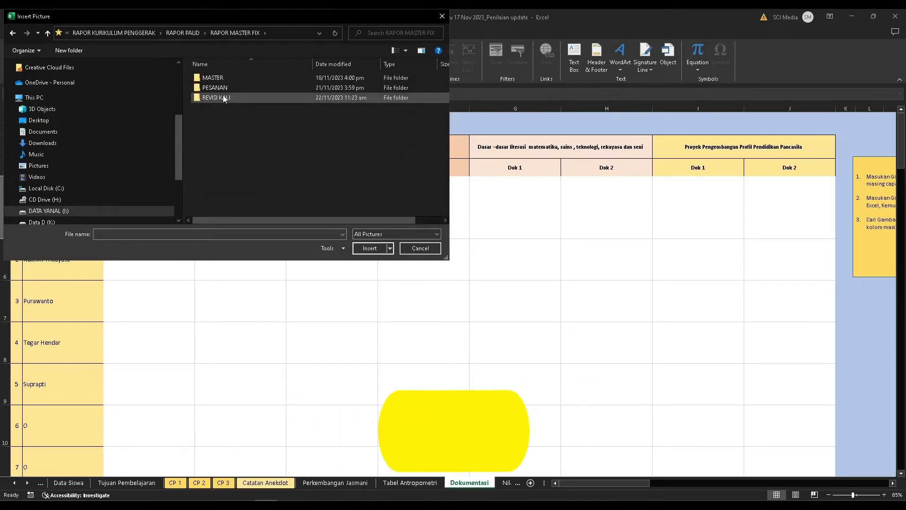
{"action": "double_click", "coordinate": [226, 95]}
- Insert the DOK 1 picture and fit it into the first student's Dok 1 cell under Nilai Agama dan Budi Pekerti
{"action": "left_click", "coordinate": [266, 90]}
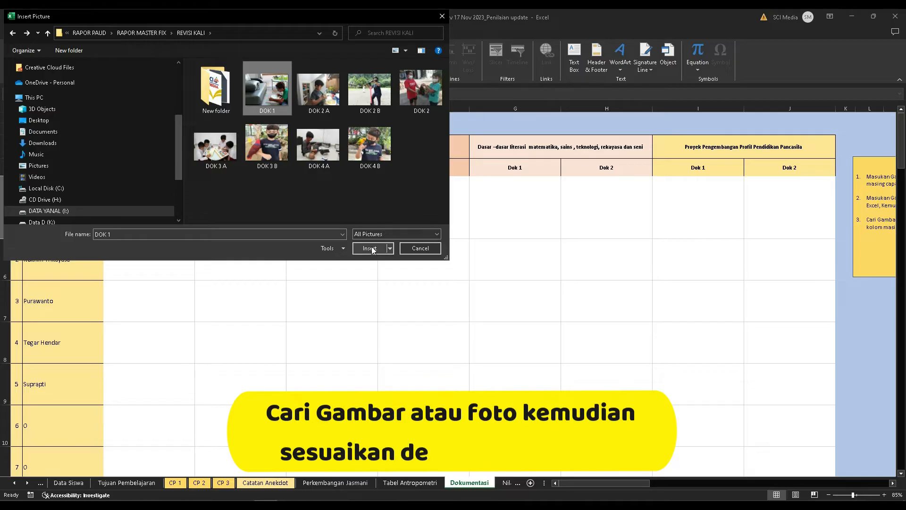
{"action": "left_click", "coordinate": [370, 247]}
{"action": "left_click_drag", "start_coordinate": [355, 363], "coordinate": [173, 191]}
{"action": "left_click_drag", "start_coordinate": [185, 234], "coordinate": [188, 235]}
- Insert the DOK 2 picture and fit it into the first student's Dok 2 cell under Nilai Agama dan Budi Pekerti
{"action": "left_click", "coordinate": [229, 214]}
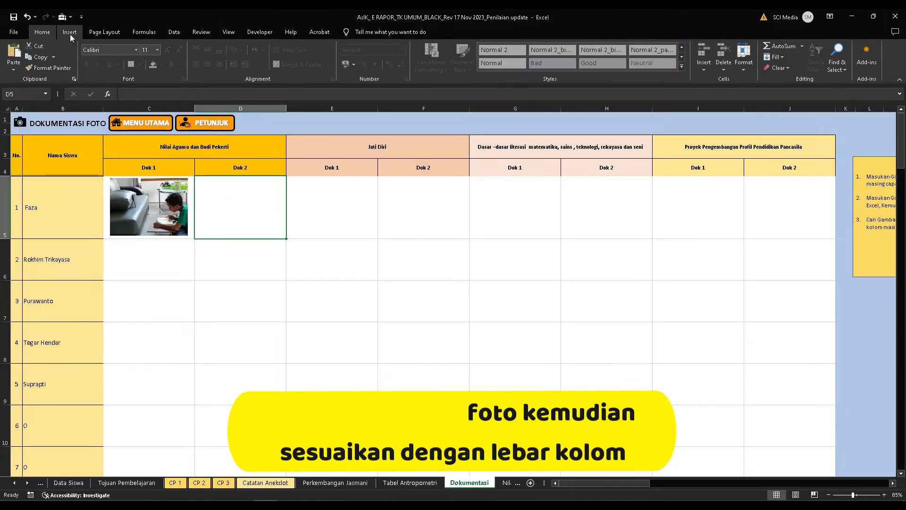
{"action": "left_click", "coordinate": [70, 33]}
{"action": "left_click", "coordinate": [111, 62]}
{"action": "left_click", "coordinate": [123, 92]}
{"action": "double_click", "coordinate": [420, 89]}
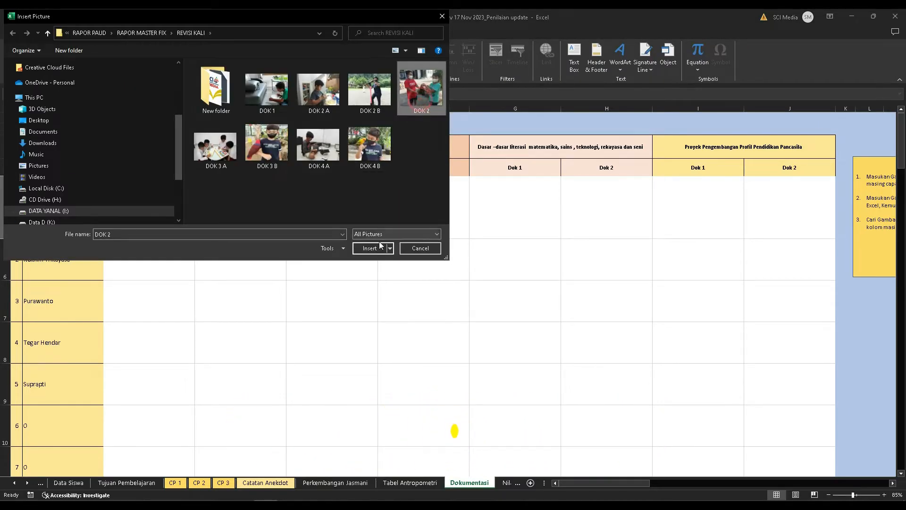
{"action": "left_click_drag", "start_coordinate": [416, 354], "coordinate": [255, 219]}
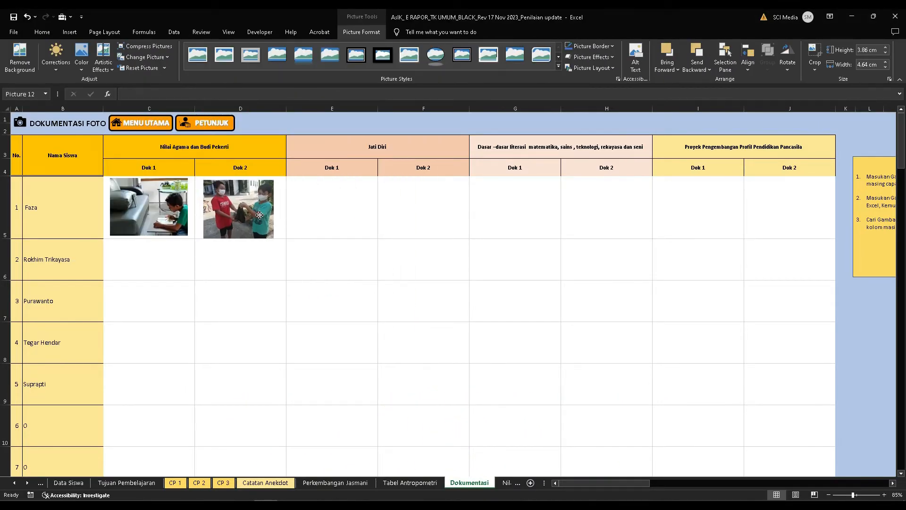
- Insert the DOK 2 A picture and fit it into the first student's Dok 1 cell under Jati Diri
{"action": "left_click", "coordinate": [332, 208]}
{"action": "left_click", "coordinate": [70, 32]}
{"action": "left_click", "coordinate": [108, 59]}
{"action": "left_click", "coordinate": [123, 91]}
{"action": "left_click", "coordinate": [317, 90]}
{"action": "left_click", "coordinate": [370, 249]}
{"action": "left_click_drag", "start_coordinate": [461, 308], "coordinate": [361, 232]}
{"action": "left_click_drag", "start_coordinate": [315, 193], "coordinate": [323, 198]}
- Insert the DOK 2 B picture and fit it into the first student's Dok 2 cell under Jati Diri
{"action": "left_click", "coordinate": [400, 188]}
{"action": "left_click", "coordinate": [69, 32]}
{"action": "left_click", "coordinate": [108, 60]}
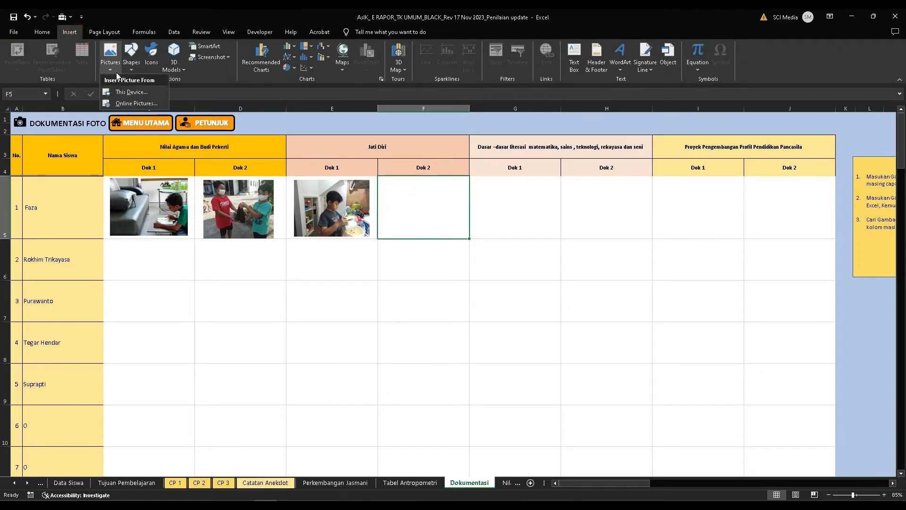
{"action": "left_click", "coordinate": [122, 91]}
{"action": "left_click", "coordinate": [383, 100]}
{"action": "left_click", "coordinate": [374, 249]}
{"action": "left_click_drag", "start_coordinate": [588, 334], "coordinate": [460, 221]}
{"action": "left_click_drag", "start_coordinate": [445, 215], "coordinate": [450, 214]}
{"action": "left_click_drag", "start_coordinate": [467, 174], "coordinate": [460, 180]}
{"action": "left_click_drag", "start_coordinate": [446, 198], "coordinate": [448, 195]}
- Insert the DOK 3 A picture and fit it into the first student's Dok 1 cell under Dasar-dasar literasi
{"action": "left_click", "coordinate": [506, 200]}
{"action": "left_click", "coordinate": [71, 32]}
{"action": "left_click", "coordinate": [108, 60]}
{"action": "left_click", "coordinate": [123, 91]}
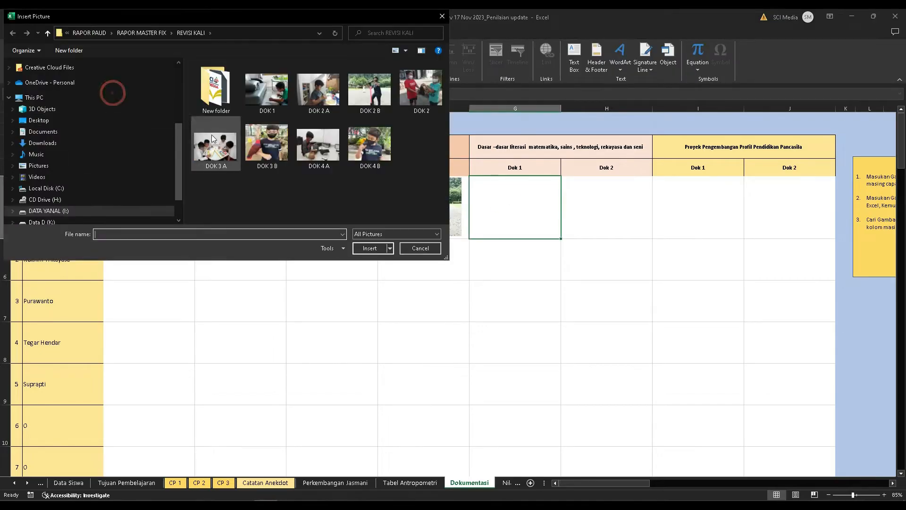
{"action": "double_click", "coordinate": [215, 146]}
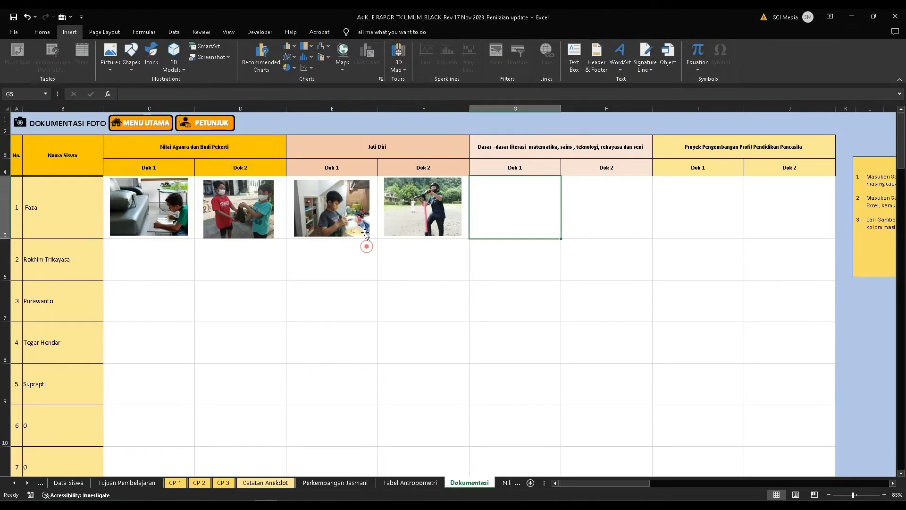
{"action": "left_click_drag", "start_coordinate": [668, 309], "coordinate": [550, 230]}
- Insert the DOK 3 B picture and fit it into the first student's Dok 2 cell under Dasar-dasar literasi
{"action": "left_click", "coordinate": [586, 196]}
{"action": "left_click", "coordinate": [70, 32]}
{"action": "left_click", "coordinate": [107, 59]}
{"action": "left_click", "coordinate": [123, 91]}
{"action": "double_click", "coordinate": [265, 150]}
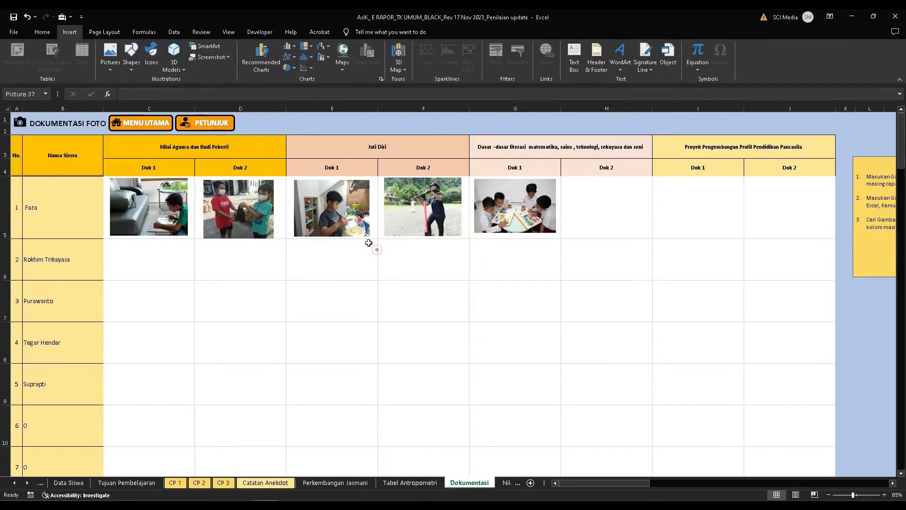
{"action": "left_click_drag", "start_coordinate": [722, 313], "coordinate": [636, 239]}
{"action": "left_click_drag", "start_coordinate": [606, 198], "coordinate": [620, 203]}
{"action": "left_click_drag", "start_coordinate": [649, 245], "coordinate": [637, 234]}
- Insert the DOK 4 A picture and fit it into the first student's Dok 1 cell under Proyek Pengembangan Profil Pendidikan Pancasila
{"action": "left_click", "coordinate": [692, 202]}
{"action": "left_click", "coordinate": [69, 32]}
{"action": "left_click", "coordinate": [107, 60]}
{"action": "left_click", "coordinate": [123, 91]}
{"action": "double_click", "coordinate": [319, 142]}
{"action": "left_click_drag", "start_coordinate": [819, 300], "coordinate": [725, 231]}
{"action": "left_click_drag", "start_coordinate": [708, 197], "coordinate": [735, 178]}
{"action": "left_click_drag", "start_coordinate": [726, 187], "coordinate": [723, 189]}
- Insert the DOK 4 B picture and fit it into the first student's Dok 2 cell under Proyek Pengembangan Profil Pendidikan Pancasila
{"action": "left_click", "coordinate": [780, 196]}
{"action": "left_click", "coordinate": [69, 32]}
{"action": "left_click", "coordinate": [107, 59]}
{"action": "left_click", "coordinate": [118, 89]}
{"action": "left_click", "coordinate": [376, 158]}
{"action": "left_click", "coordinate": [369, 247]}
{"action": "left_click_drag", "start_coordinate": [863, 282], "coordinate": [727, 279]}
{"action": "left_click_drag", "start_coordinate": [678, 252], "coordinate": [774, 227]}
{"action": "left_click_drag", "start_coordinate": [721, 254], "coordinate": [750, 233]}
{"action": "left_click_drag", "start_coordinate": [769, 200], "coordinate": [771, 202]}
{"action": "left_click", "coordinate": [454, 258]}
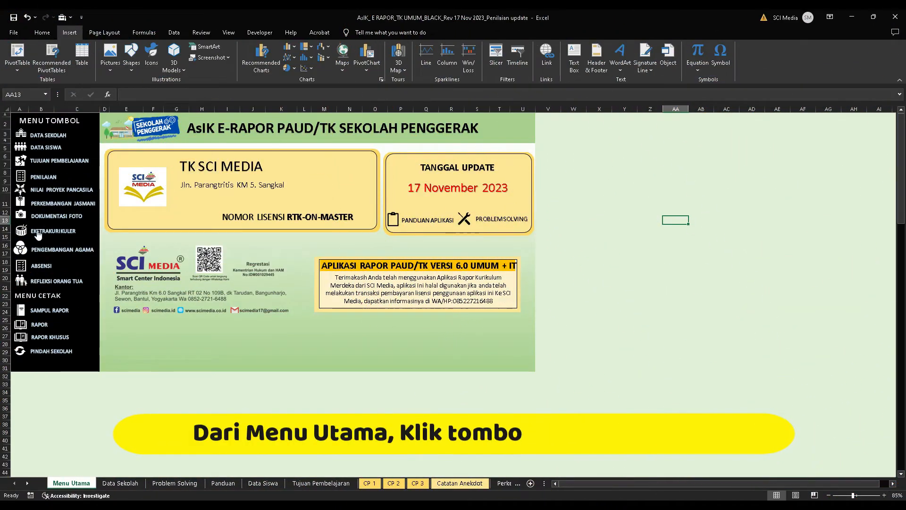
- Open Ekstrakurikuler from the Menu Utama and replace the Iqro activity heading with Renang
{"action": "left_click", "coordinate": [41, 235]}
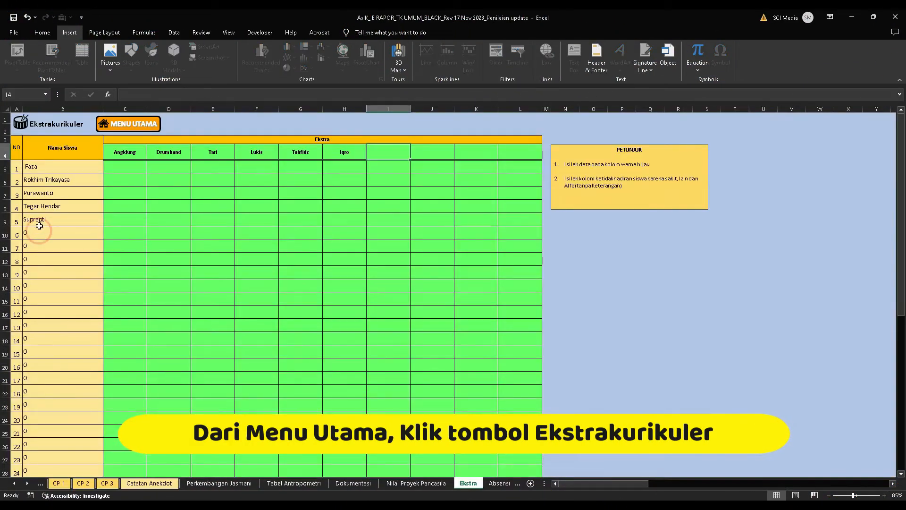
{"action": "left_click", "coordinate": [187, 150]}
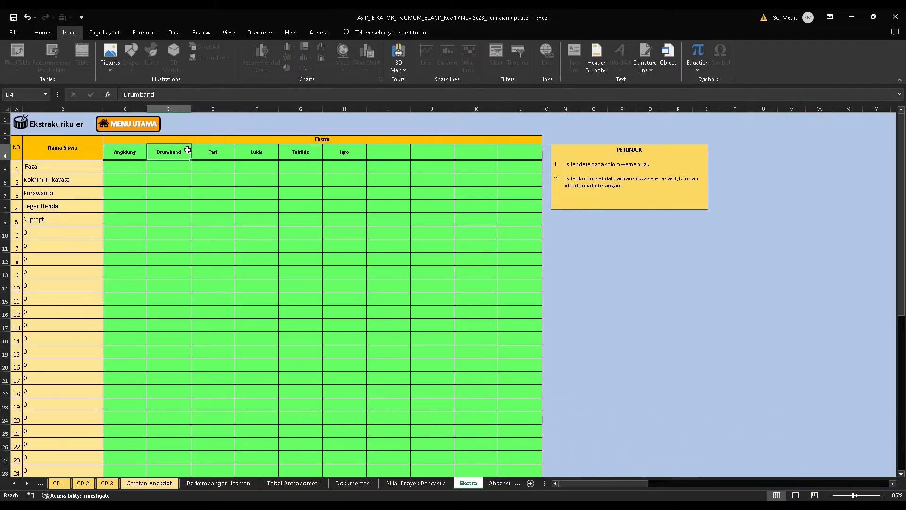
{"action": "left_click", "coordinate": [214, 152]}
{"action": "left_click", "coordinate": [301, 151]}
{"action": "left_click", "coordinate": [345, 151]}
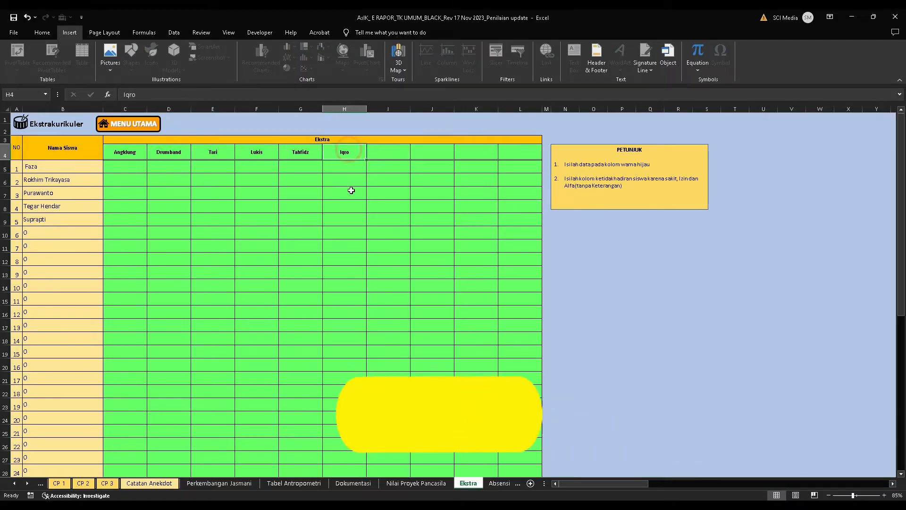
{"action": "key", "text": "Delete"}
{"action": "double_click", "coordinate": [347, 152]}
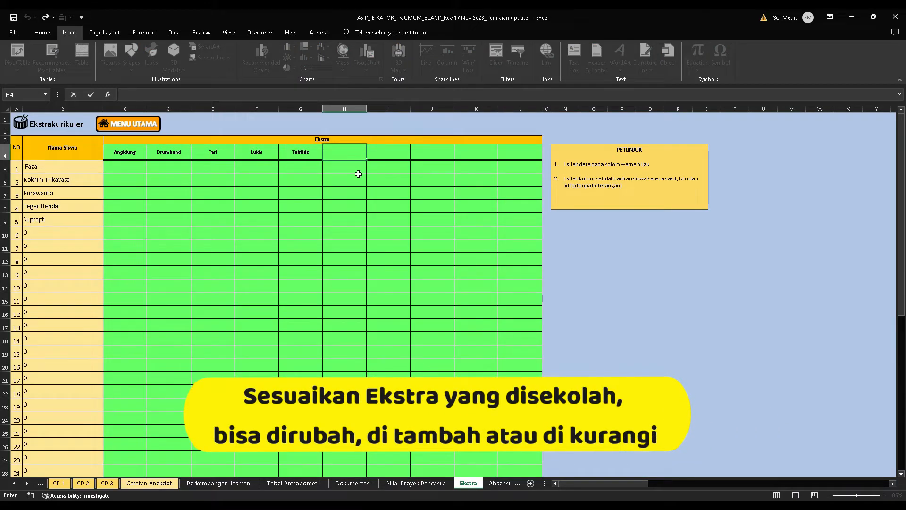
{"action": "left_click", "coordinate": [203, 170]}
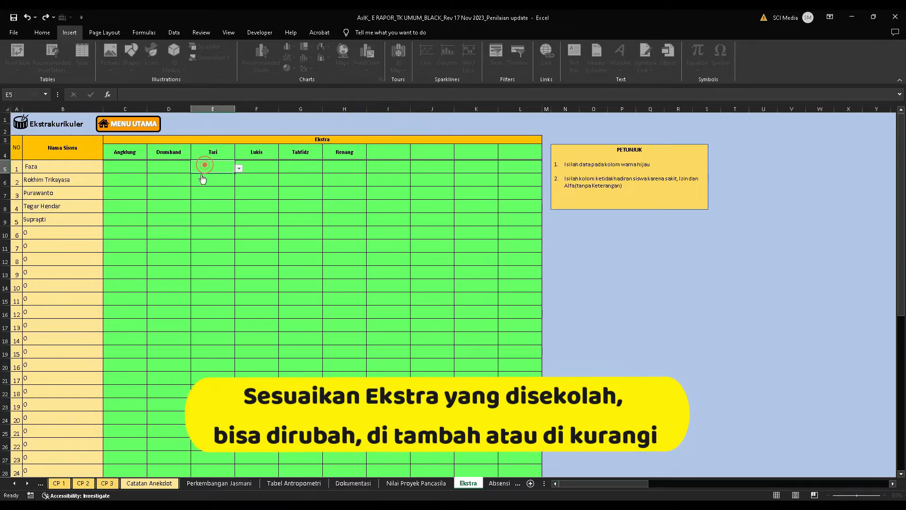
- Mark the first student Aktif in Angklung, Drumband, Tari and Tahfidz, and Belum Aktif in Lukis and Renang
{"action": "left_click", "coordinate": [131, 168]}
{"action": "left_click", "coordinate": [151, 168]}
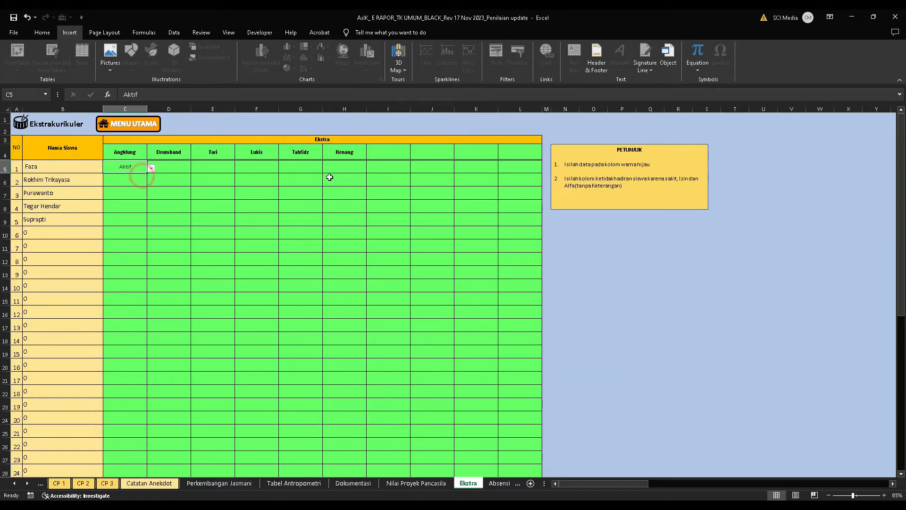
{"action": "left_click", "coordinate": [178, 166]}
{"action": "left_click", "coordinate": [195, 168]}
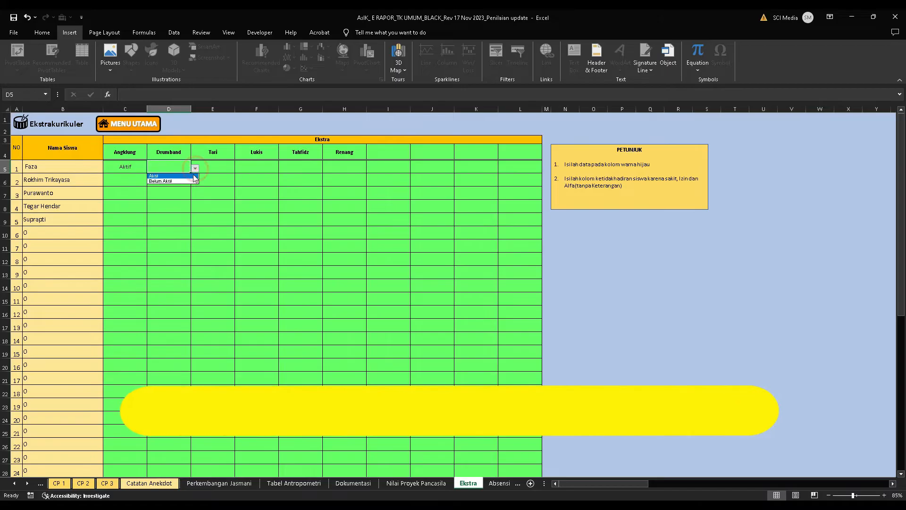
{"action": "left_click", "coordinate": [259, 166]}
{"action": "left_click", "coordinate": [283, 168]}
{"action": "left_click", "coordinate": [250, 184]}
{"action": "left_click", "coordinate": [219, 166]}
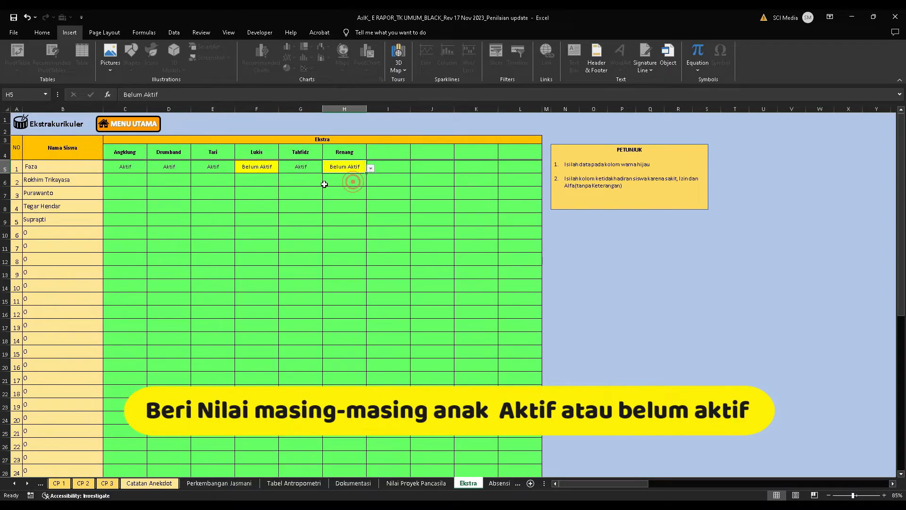
- Mark the second student Belum Aktif in Drumband and Aktif in Angklung, Tari, Lukis, Tahfidz and Renang
{"action": "left_click", "coordinate": [132, 179]}
{"action": "left_click", "coordinate": [193, 194]}
{"action": "left_click", "coordinate": [215, 180]}
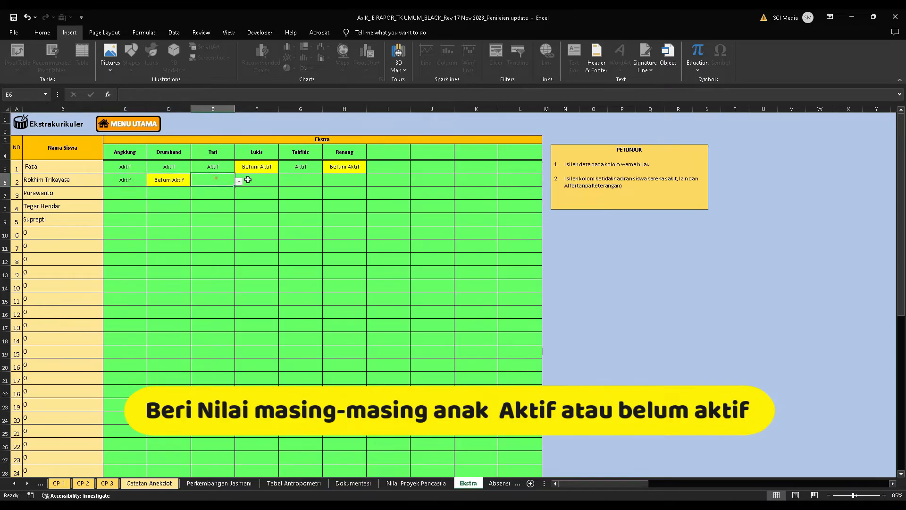
{"action": "left_click", "coordinate": [239, 181]}
{"action": "left_click", "coordinate": [212, 189]}
{"action": "left_click", "coordinate": [257, 179]}
{"action": "left_click", "coordinate": [283, 181]}
{"action": "left_click", "coordinate": [272, 189]}
{"action": "left_click", "coordinate": [305, 180]}
{"action": "left_click", "coordinate": [326, 182]}
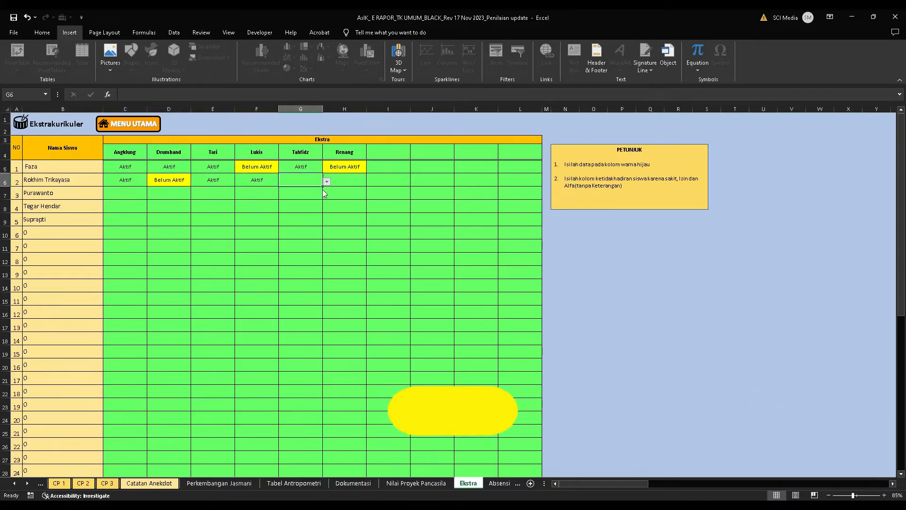
{"action": "left_click", "coordinate": [307, 188]}
{"action": "left_click", "coordinate": [345, 179]}
{"action": "left_click", "coordinate": [370, 182]}
- Mark the third student Aktif in all six extracurricular activities, from Angklung to Renang
{"action": "left_click", "coordinate": [187, 202]}
{"action": "left_click", "coordinate": [213, 192]}
{"action": "left_click", "coordinate": [238, 194]}
{"action": "left_click", "coordinate": [283, 195]}
{"action": "left_click", "coordinate": [273, 202]}
{"action": "left_click", "coordinate": [312, 195]}
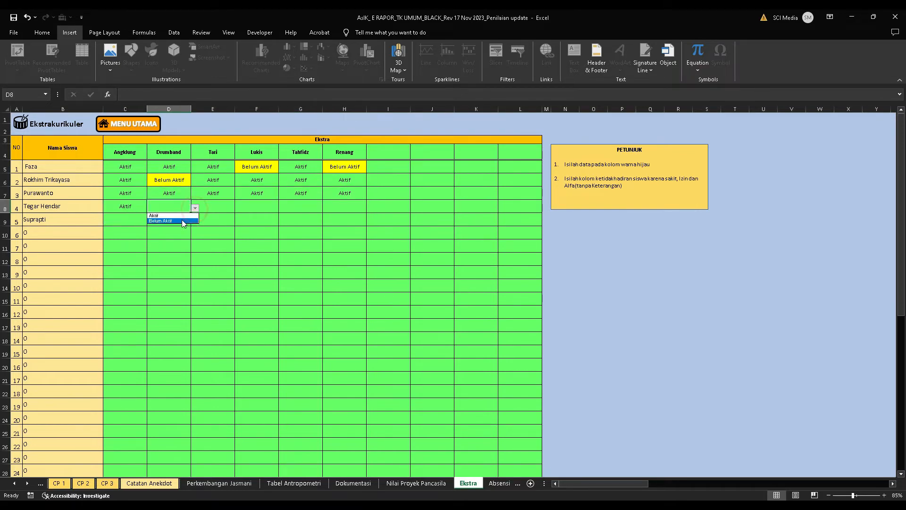
- Mark the fourth student Aktif in Angklung and Drumband, and Belum Aktif in Tari, Lukis, Tahfidz and Renang
{"action": "left_click", "coordinate": [158, 215]}
{"action": "left_click", "coordinate": [219, 207]}
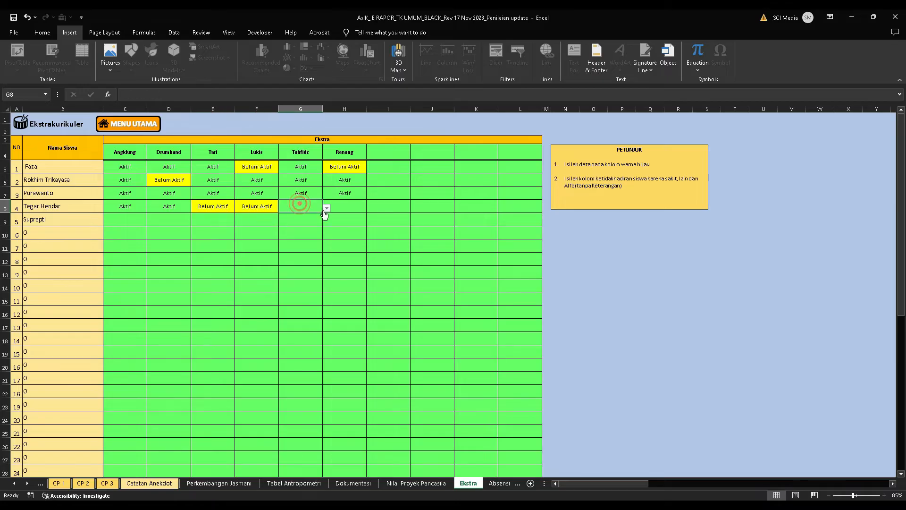
{"action": "left_click", "coordinate": [344, 221]}
- Fill in the fifth student's activity status for the extracurricular activities from Angklung to Renang
{"action": "left_click", "coordinate": [142, 220]}
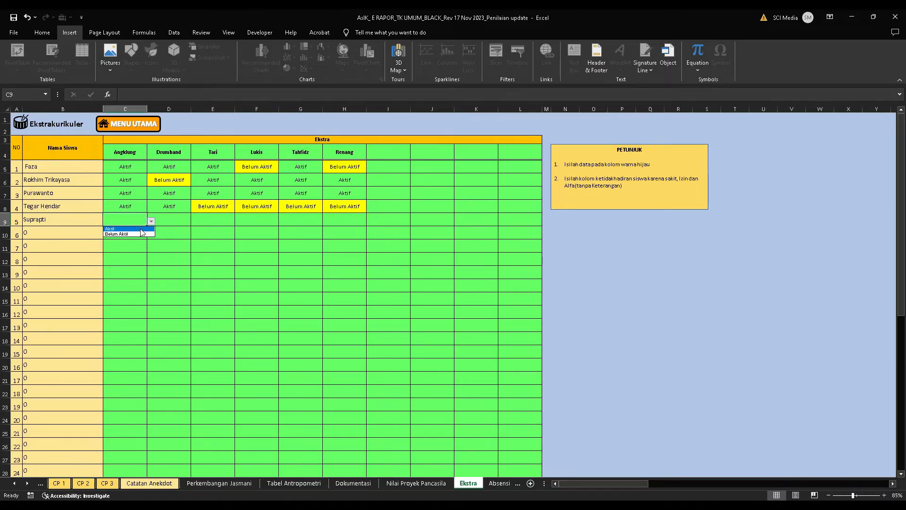
{"action": "left_click", "coordinate": [182, 229]}
{"action": "left_click", "coordinate": [217, 220]}
{"action": "left_click", "coordinate": [237, 221]}
{"action": "left_click", "coordinate": [326, 222]}
{"action": "left_click", "coordinate": [315, 229]}
{"action": "left_click", "coordinate": [353, 222]}
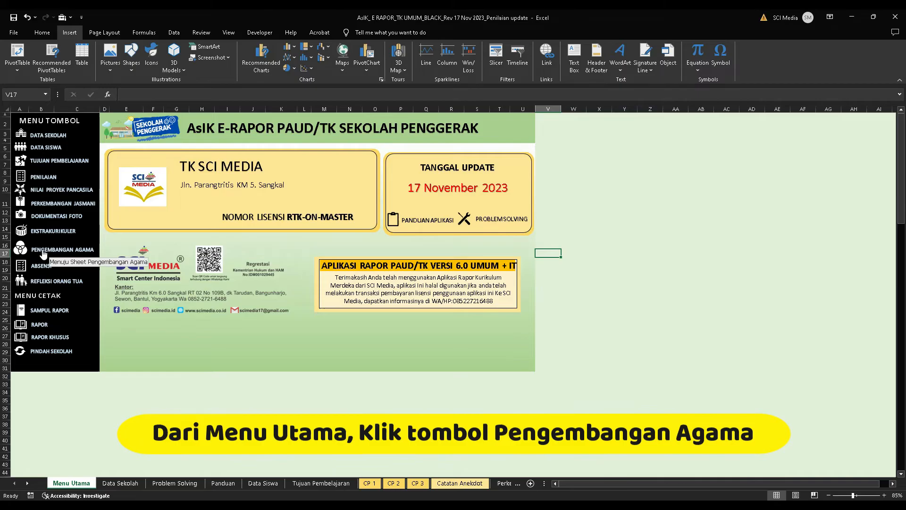
- Open Pengembangan Agama from the Menu Utama and look over its material and sub-material headings, from Aqidah - Akhlak to Iqro' / Al Qur'an dan Baca
{"action": "left_click", "coordinate": [43, 254]}
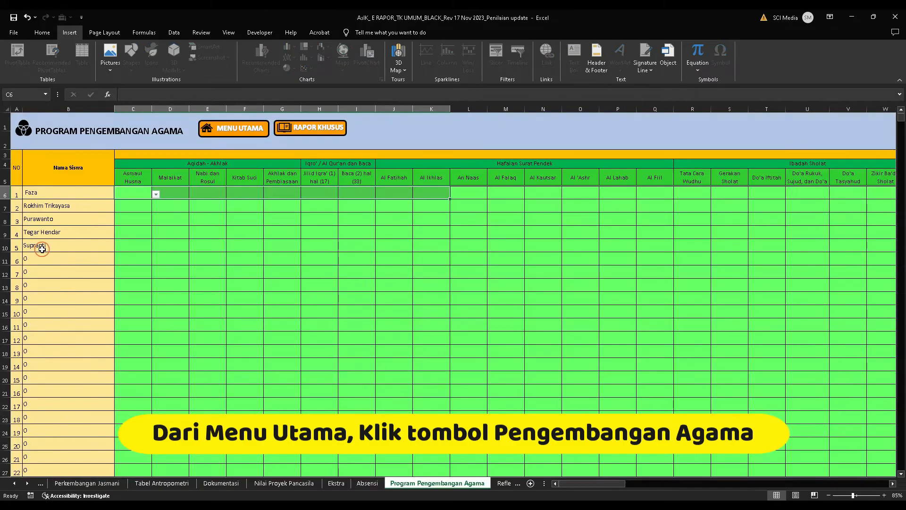
{"action": "left_click", "coordinate": [146, 165]}
{"action": "left_click", "coordinate": [139, 177]}
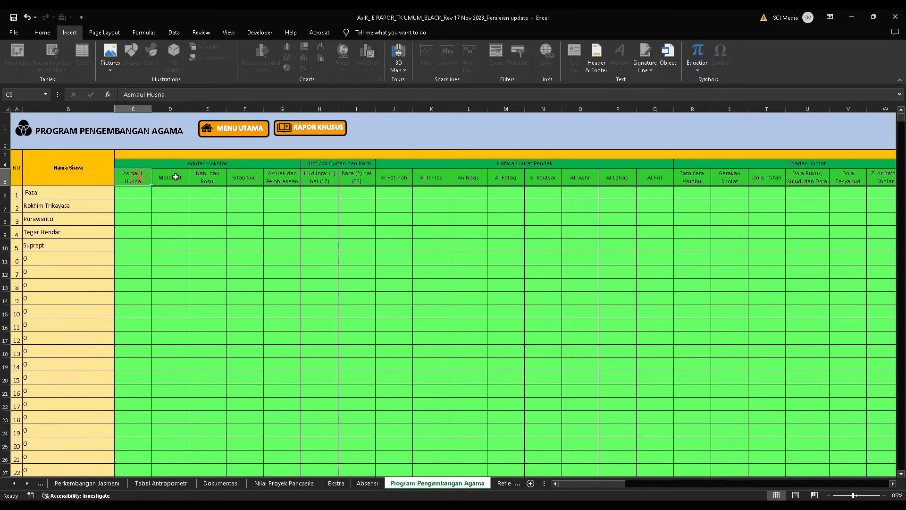
{"action": "left_click", "coordinate": [245, 175]}
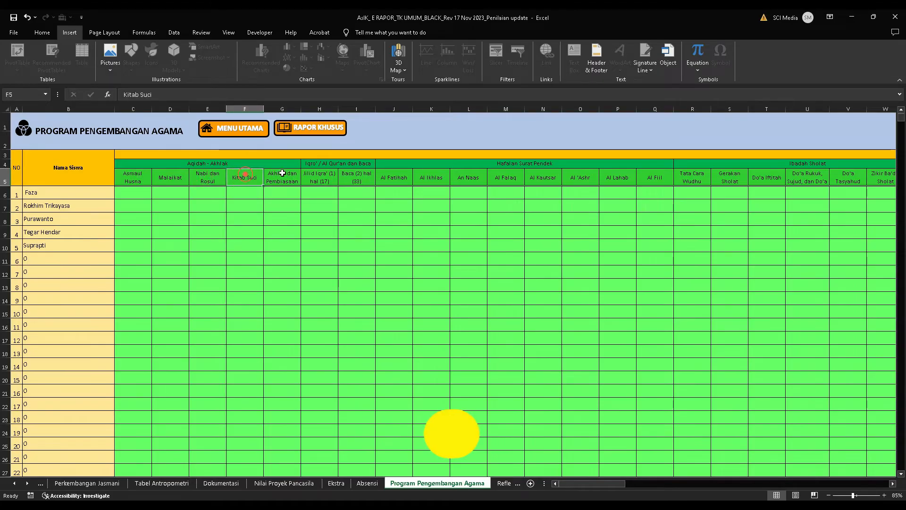
{"action": "left_click", "coordinate": [288, 176]}
{"action": "left_click", "coordinate": [319, 162]}
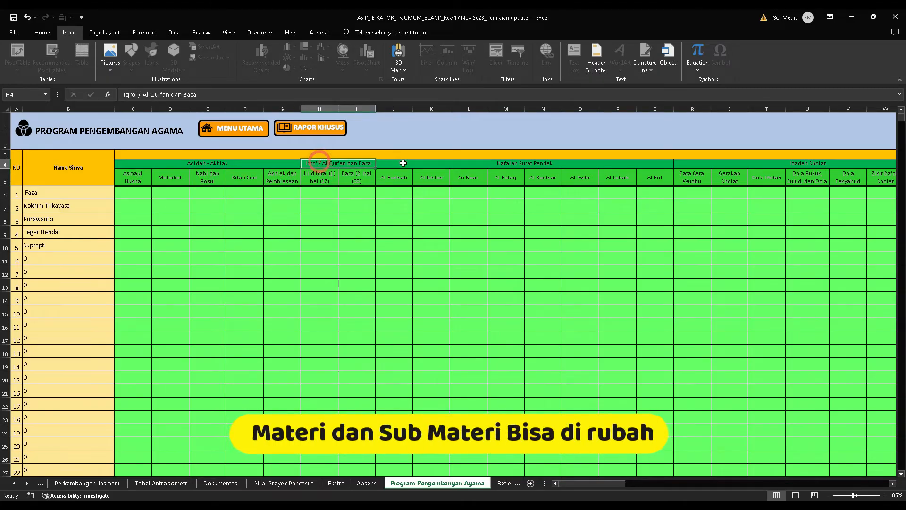
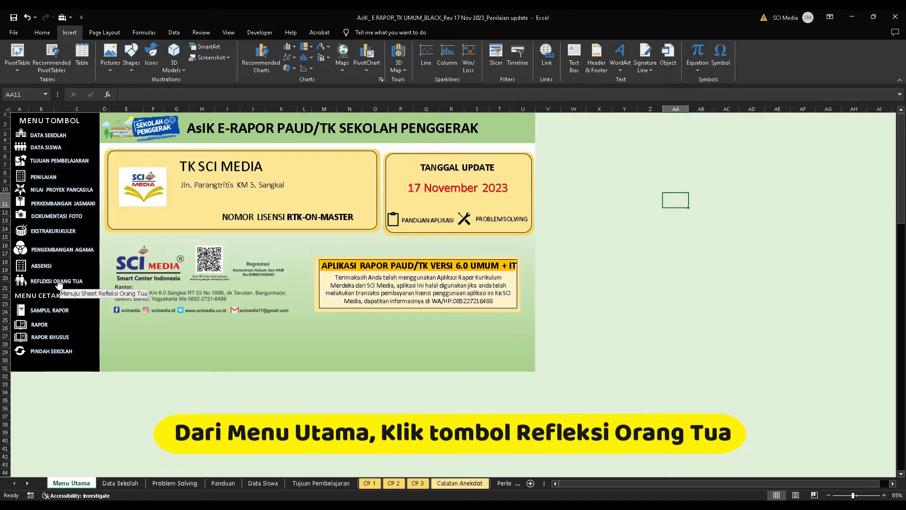
- Open Refleksi Orang Tua and enter a Catatan for the first student thanking the teacher for better berhitung skills and praising the semester's perkembangan yang membanggakan
{"action": "left_click", "coordinate": [59, 282]}
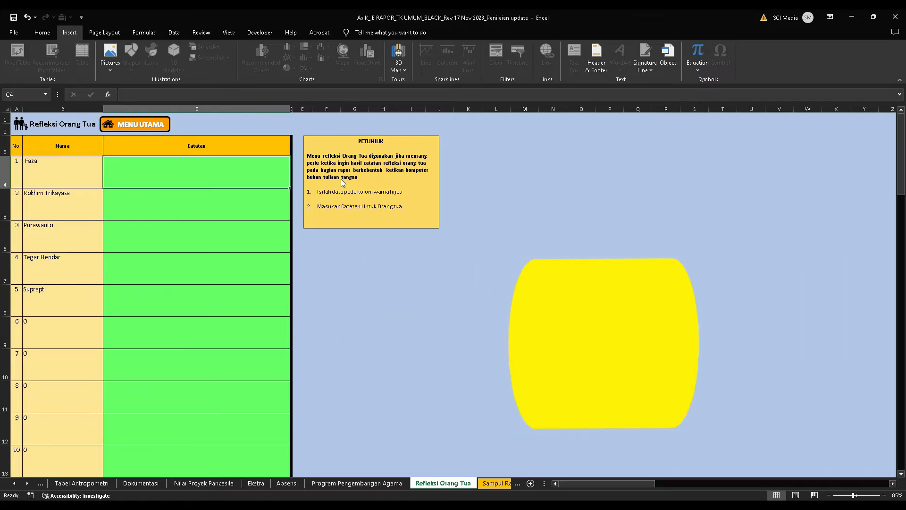
{"action": "left_click", "coordinate": [341, 179]}
{"action": "type", "text": "Terima "}
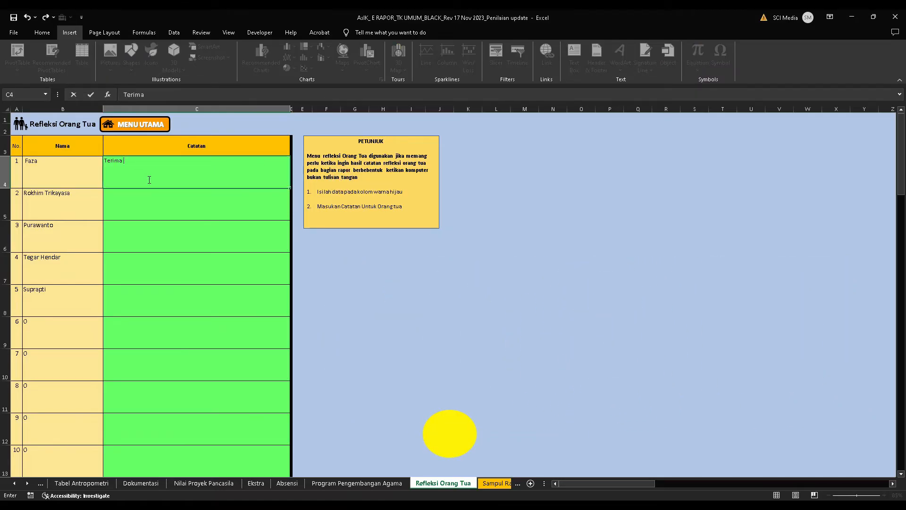
{"action": "type", "text": "Kasih untuk ibu guru yang sudah memandu faza sehingga sekarang bisa lebih cakap dalam berhitung"}
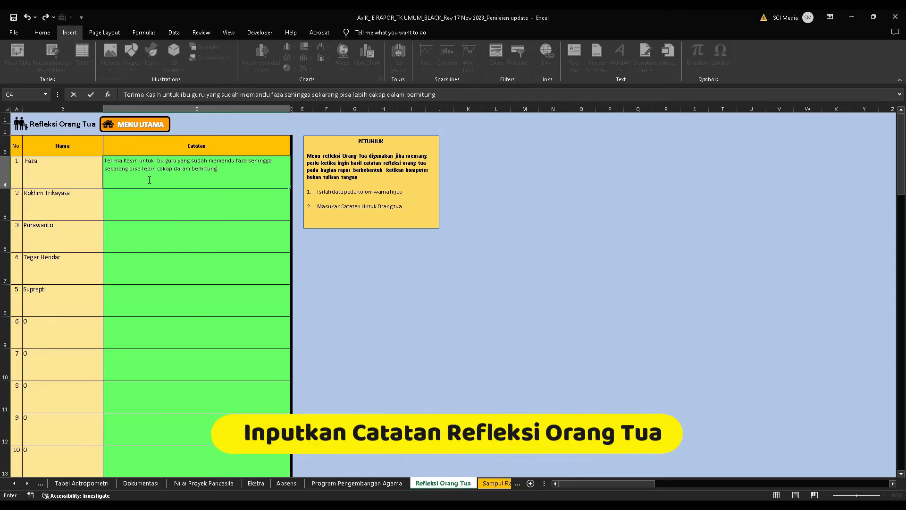
{"action": "type", "text": "ini"}
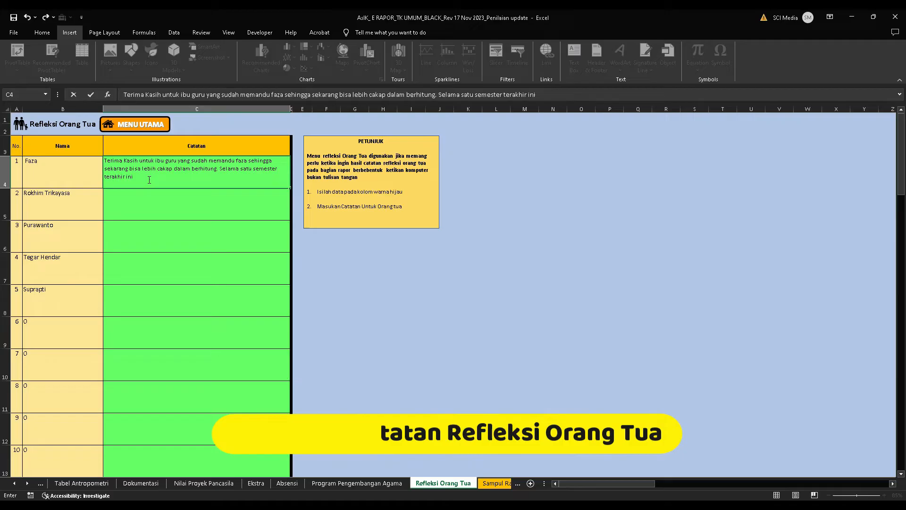
{"action": "type", "text": ", saya melihat anak saya mengalami perkembangan yang membanggakan"}
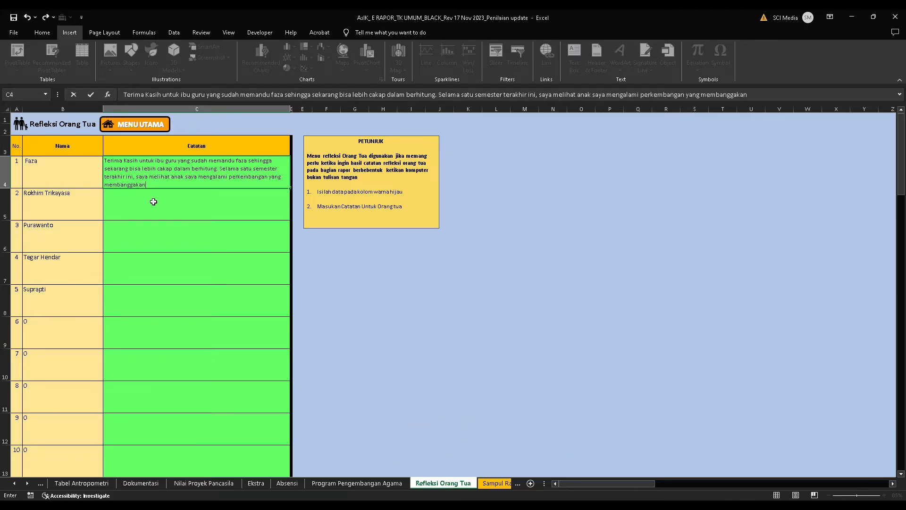
{"action": "key", "text": "ctrl+Return"}
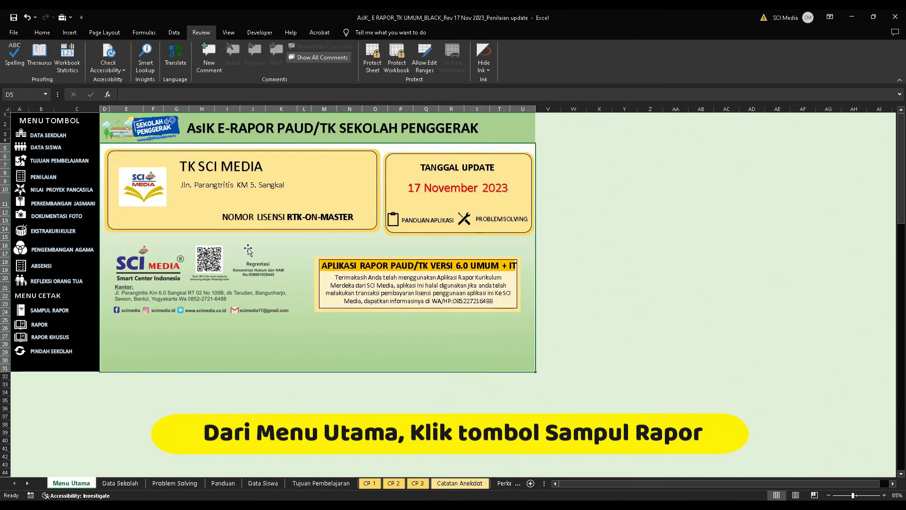
- Open Sampul Rapor from the Menu Utama and review the first student's cover, usage instructions and data pages
{"action": "left_click", "coordinate": [61, 314]}
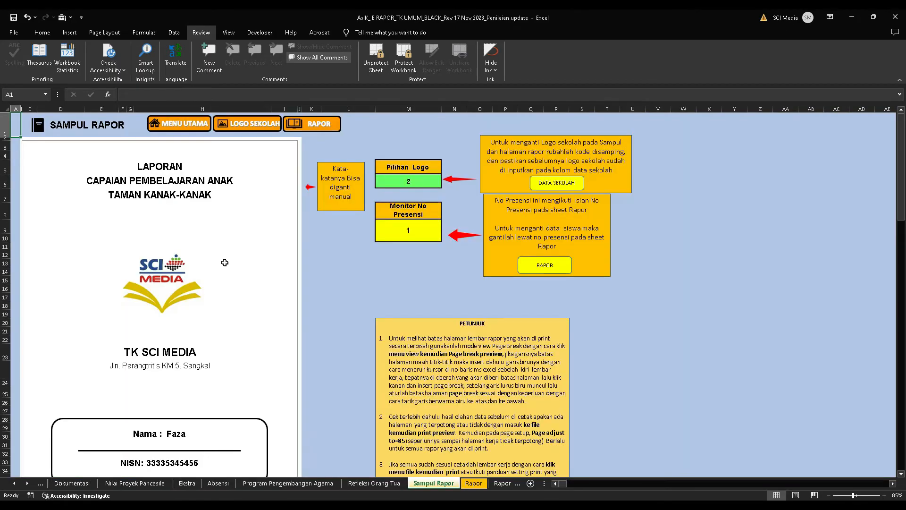
{"action": "scroll", "coordinate": [224, 262], "scroll_direction": "down", "scroll_amount": 2}
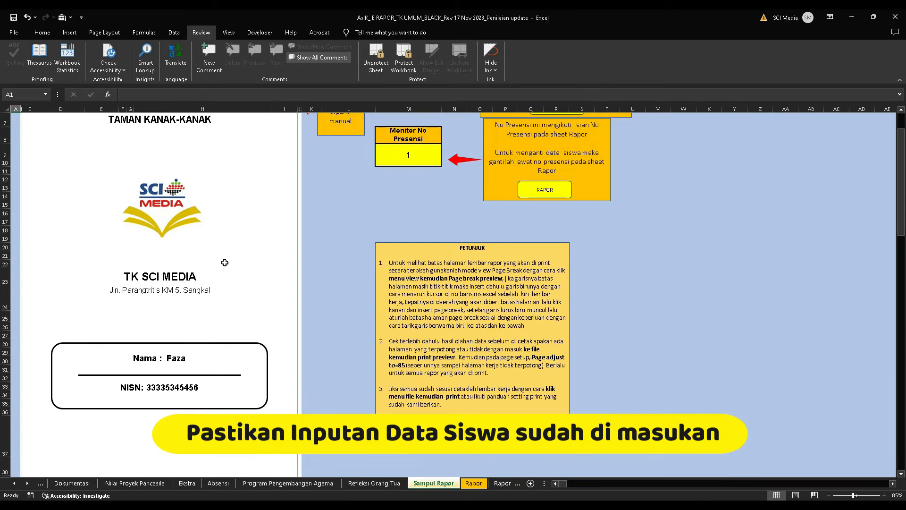
{"action": "scroll", "coordinate": [225, 262], "scroll_direction": "down", "scroll_amount": 10}
{"action": "scroll", "coordinate": [225, 264], "scroll_direction": "down", "scroll_amount": 10}
{"action": "scroll", "coordinate": [225, 263], "scroll_direction": "down", "scroll_amount": 5}
{"action": "scroll", "coordinate": [224, 263], "scroll_direction": "up", "scroll_amount": 7}
{"action": "scroll", "coordinate": [225, 262], "scroll_direction": "up", "scroll_amount": 15}
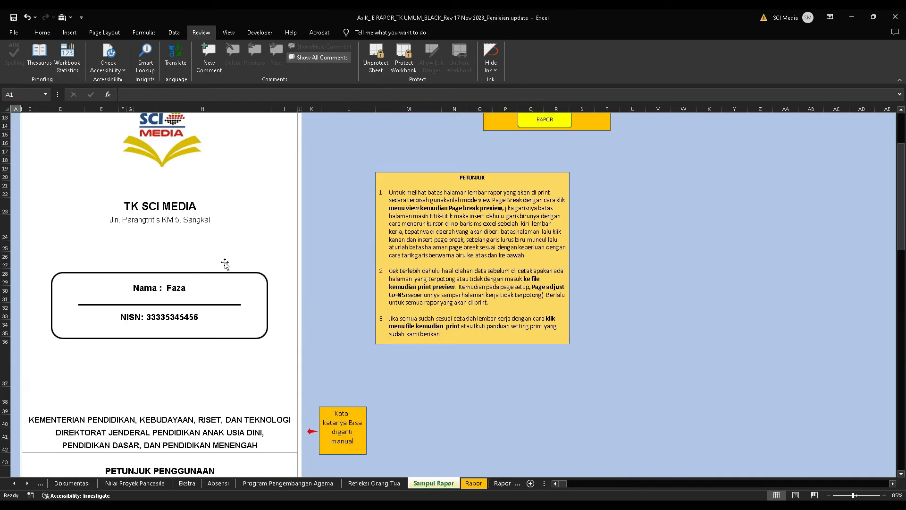
{"action": "scroll", "coordinate": [225, 263], "scroll_direction": "up", "scroll_amount": 4}
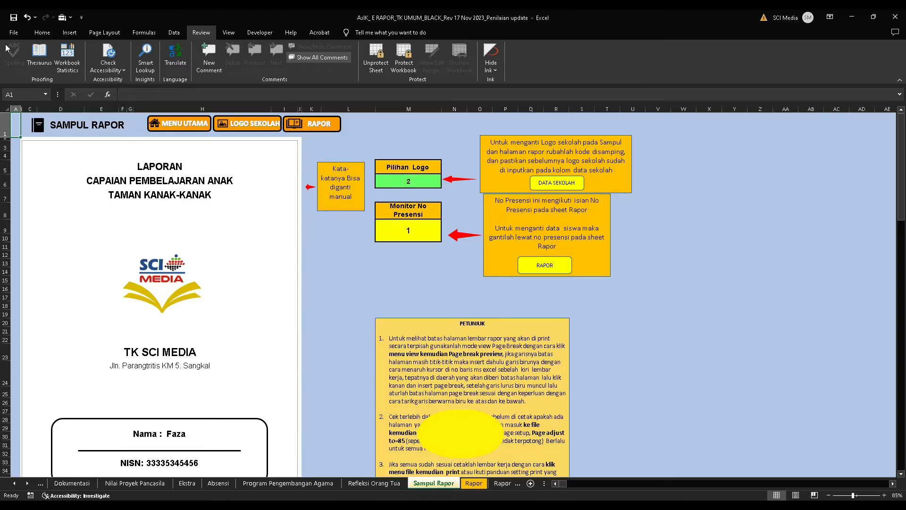
- Check the Sampul Rapor pages in the print preview and print them to Adobe PDF on A4 portrait
{"action": "left_click", "coordinate": [14, 32]}
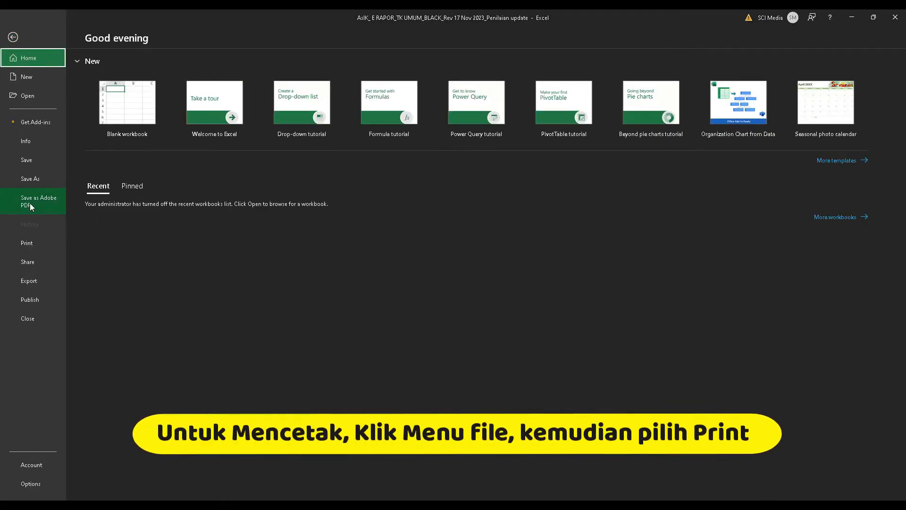
{"action": "left_click", "coordinate": [29, 247]}
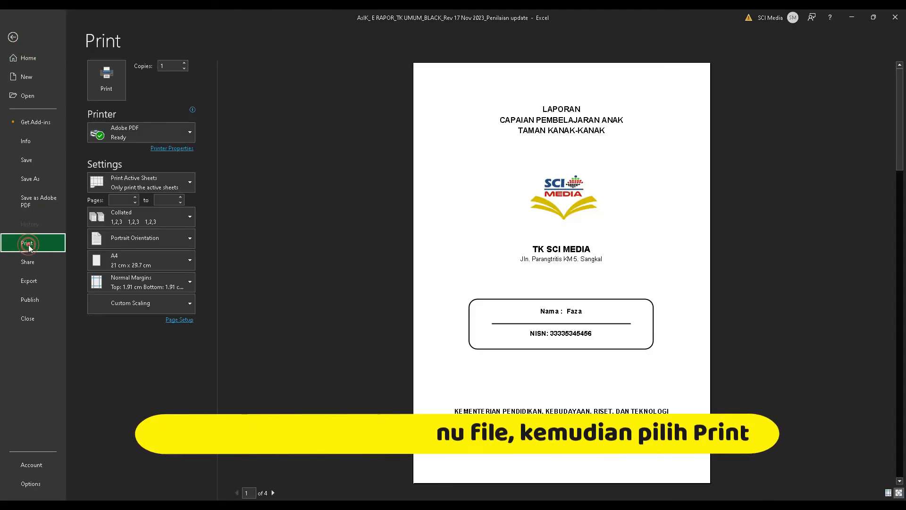
{"action": "scroll", "coordinate": [585, 222], "scroll_direction": "down", "scroll_amount": 3}
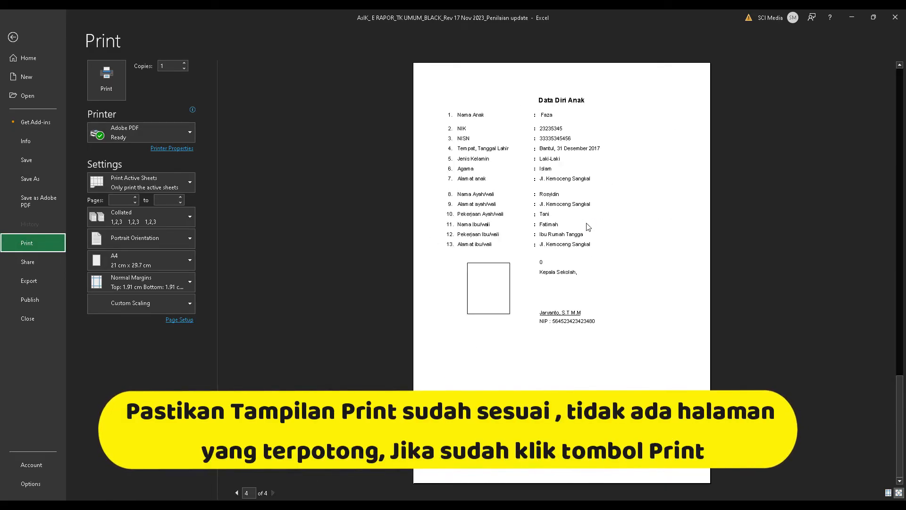
{"action": "scroll", "coordinate": [588, 227], "scroll_direction": "up", "scroll_amount": 3}
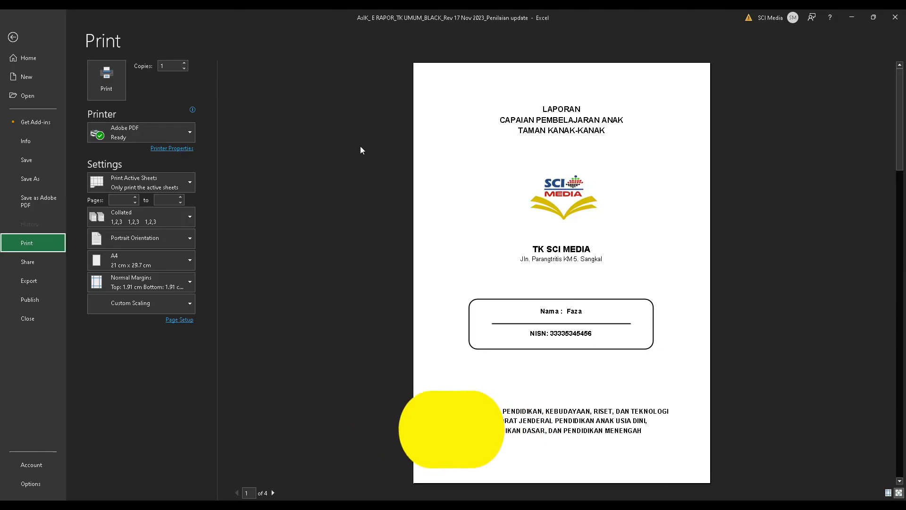
{"action": "left_click", "coordinate": [111, 87]}
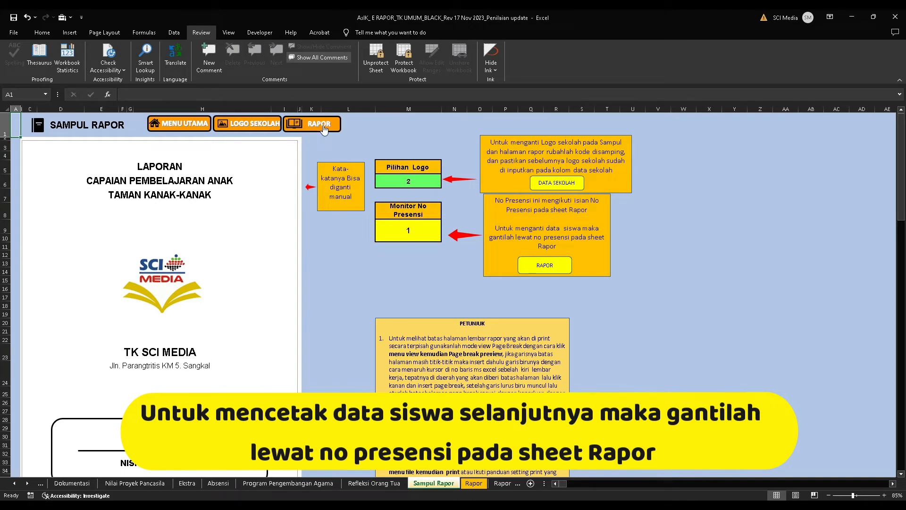
- Set No. Presensi on the Rapor sheet to 2 and check the second student's cover on Sampul Rapor
{"action": "left_click", "coordinate": [539, 266]}
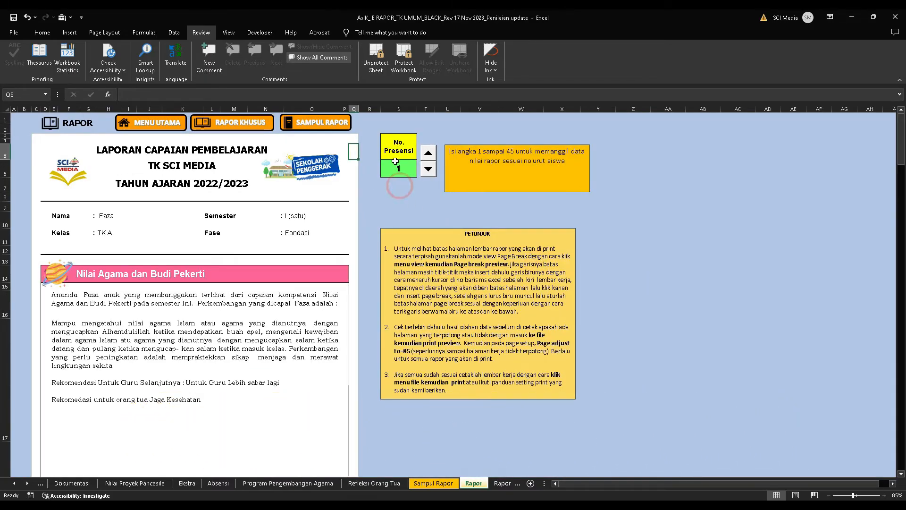
{"action": "left_click", "coordinate": [427, 155]}
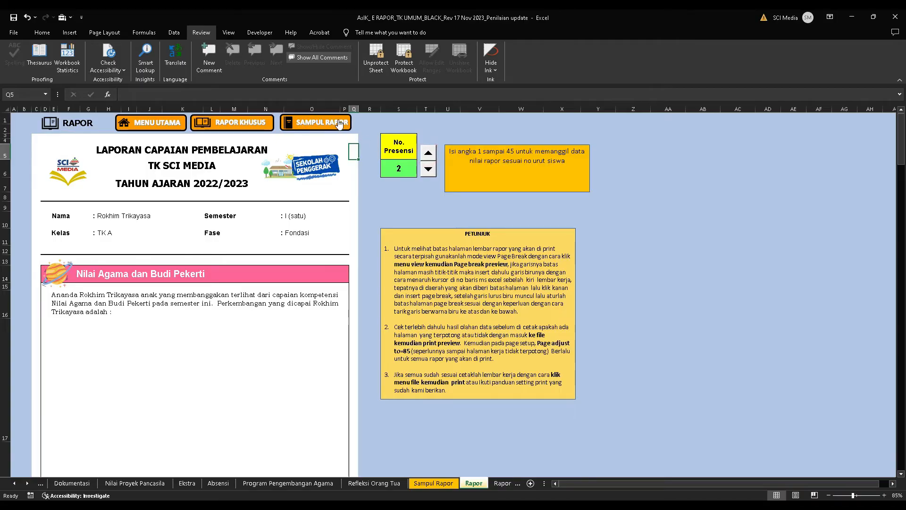
{"action": "left_click", "coordinate": [337, 122]}
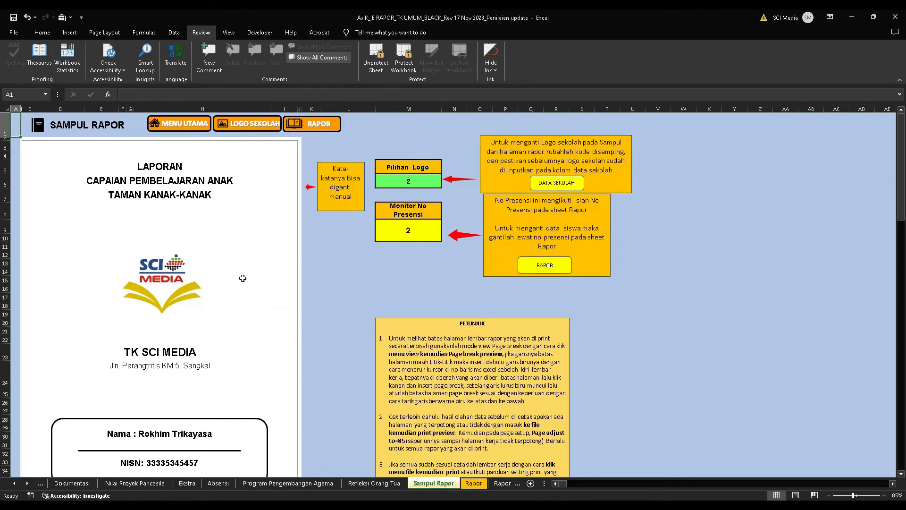
{"action": "scroll", "coordinate": [243, 278], "scroll_direction": "down", "scroll_amount": 2}
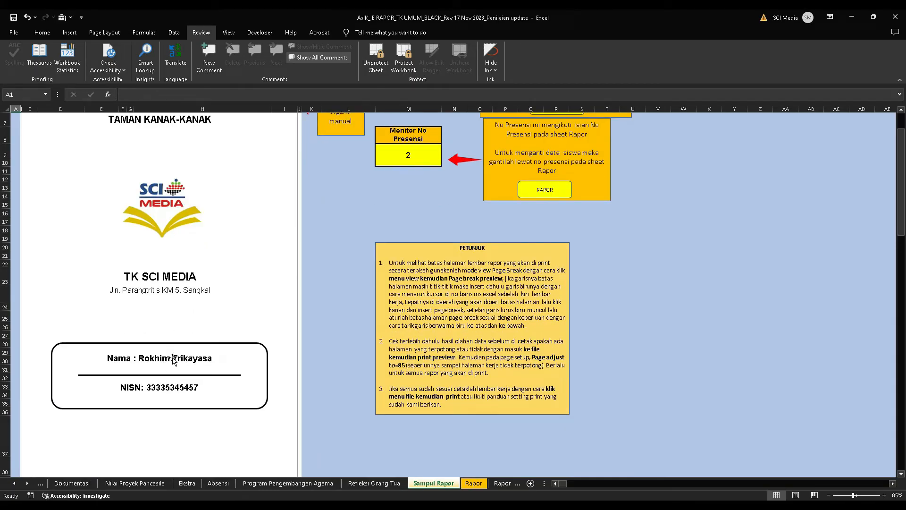
{"action": "scroll", "coordinate": [173, 361], "scroll_direction": "up", "scroll_amount": 1}
{"action": "scroll", "coordinate": [173, 359], "scroll_direction": "up", "scroll_amount": 1}
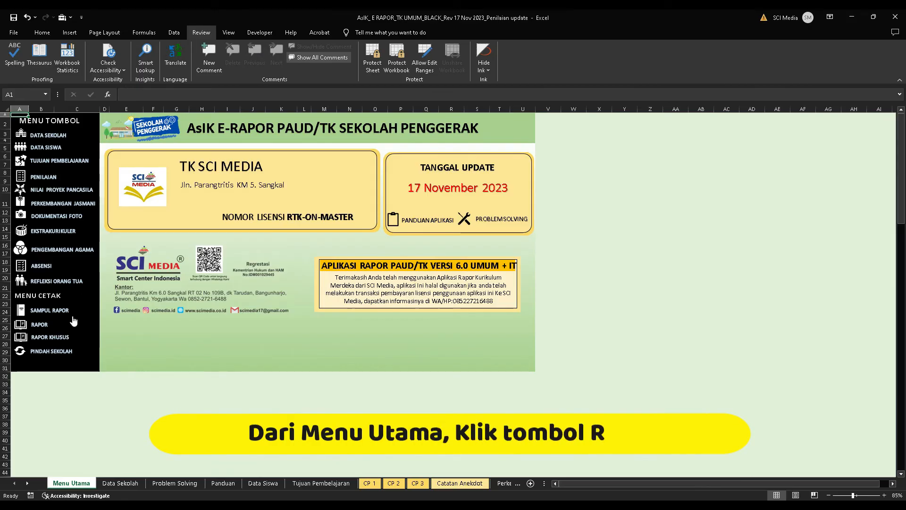
- Open Rapor from the Menu Utama and review every section of the first student's report, through to attendance and signatures
{"action": "left_click", "coordinate": [35, 322]}
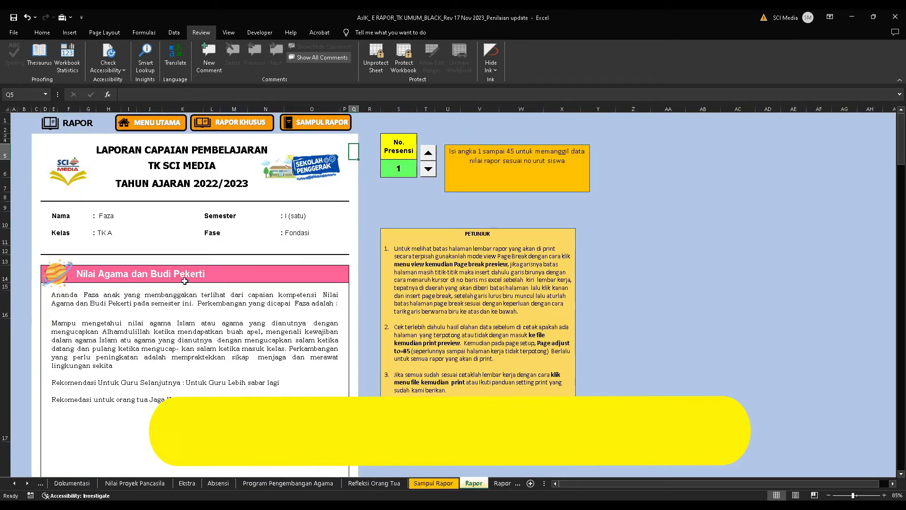
{"action": "scroll", "coordinate": [185, 281], "scroll_direction": "down", "scroll_amount": 5}
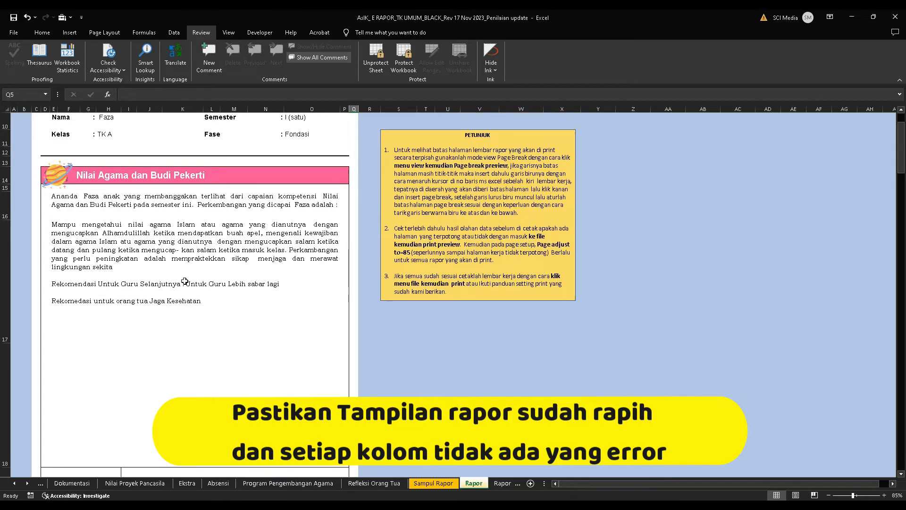
{"action": "scroll", "coordinate": [185, 281], "scroll_direction": "down", "scroll_amount": 10}
{"action": "scroll", "coordinate": [184, 280], "scroll_direction": "up", "scroll_amount": 6}
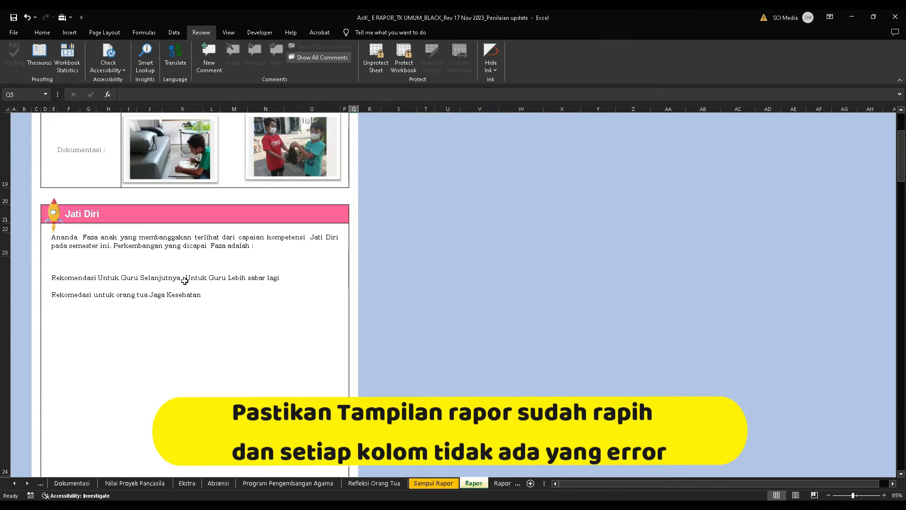
{"action": "scroll", "coordinate": [185, 280], "scroll_direction": "down", "scroll_amount": 10}
{"action": "scroll", "coordinate": [184, 282], "scroll_direction": "down", "scroll_amount": 10}
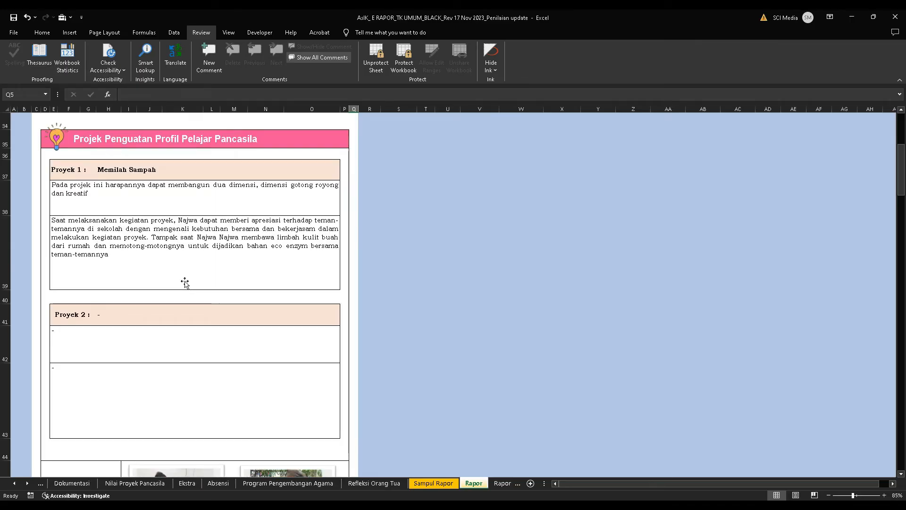
{"action": "scroll", "coordinate": [185, 282], "scroll_direction": "down", "scroll_amount": 8}
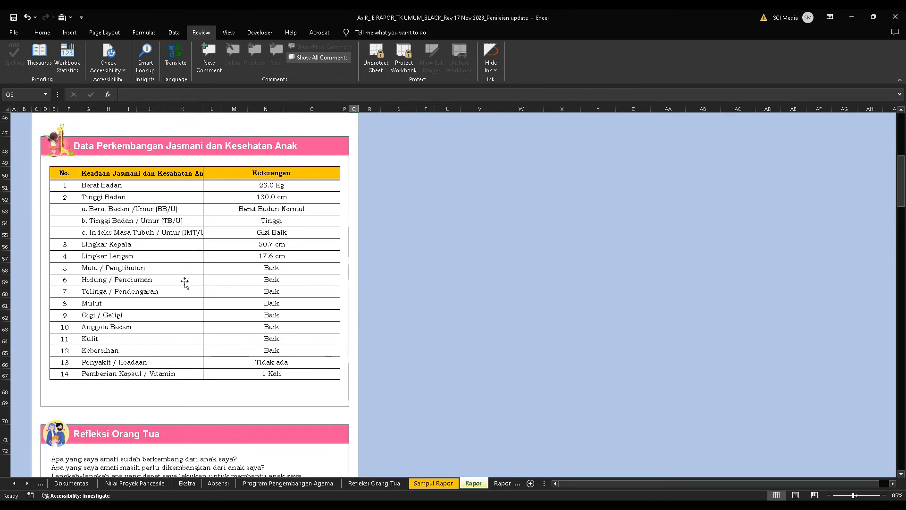
{"action": "scroll", "coordinate": [184, 282], "scroll_direction": "down", "scroll_amount": 5}
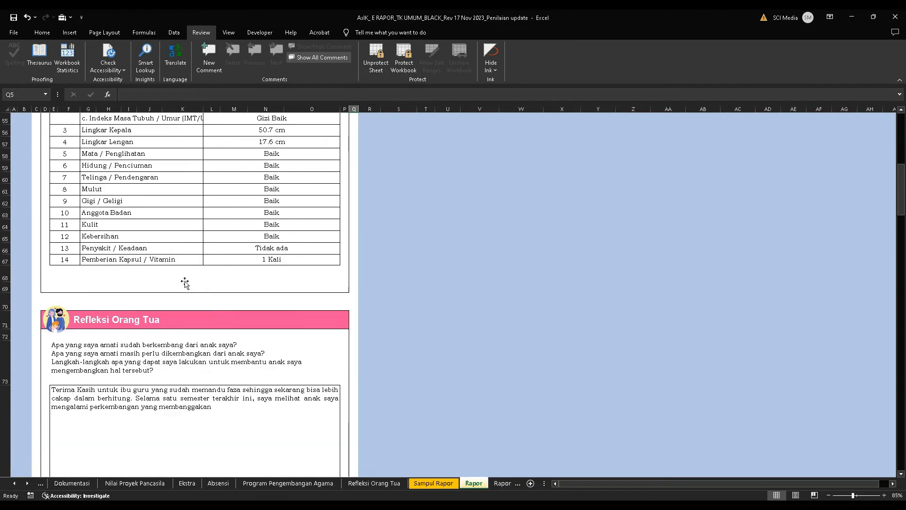
{"action": "scroll", "coordinate": [184, 282], "scroll_direction": "down", "scroll_amount": 8}
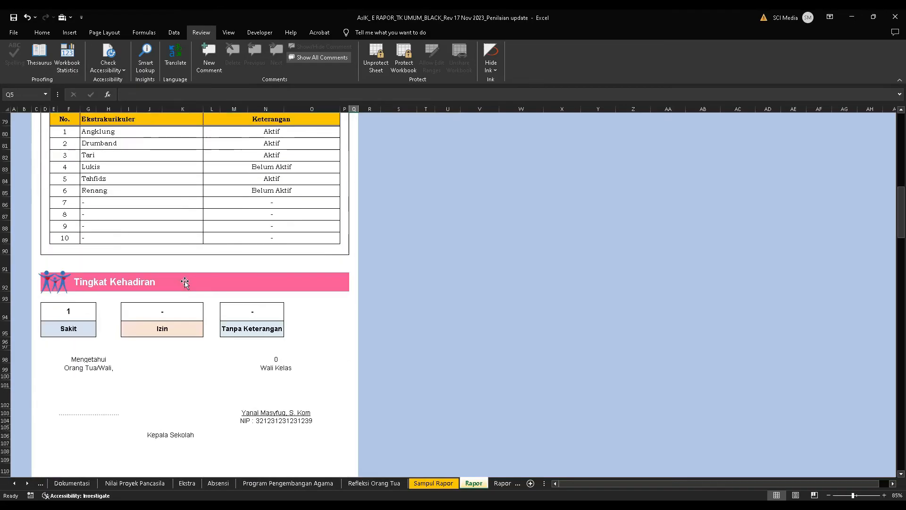
{"action": "scroll", "coordinate": [184, 281], "scroll_direction": "down", "scroll_amount": 1}
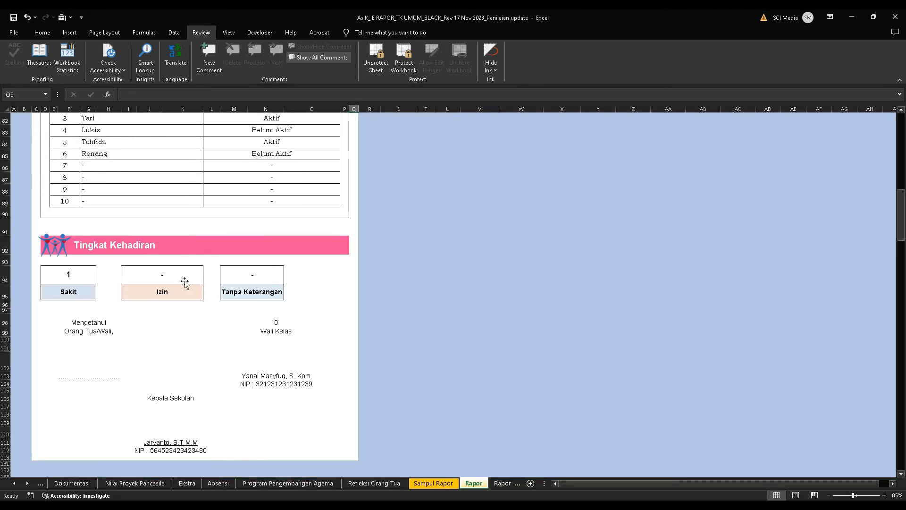
{"action": "scroll", "coordinate": [185, 282], "scroll_direction": "up", "scroll_amount": 10}
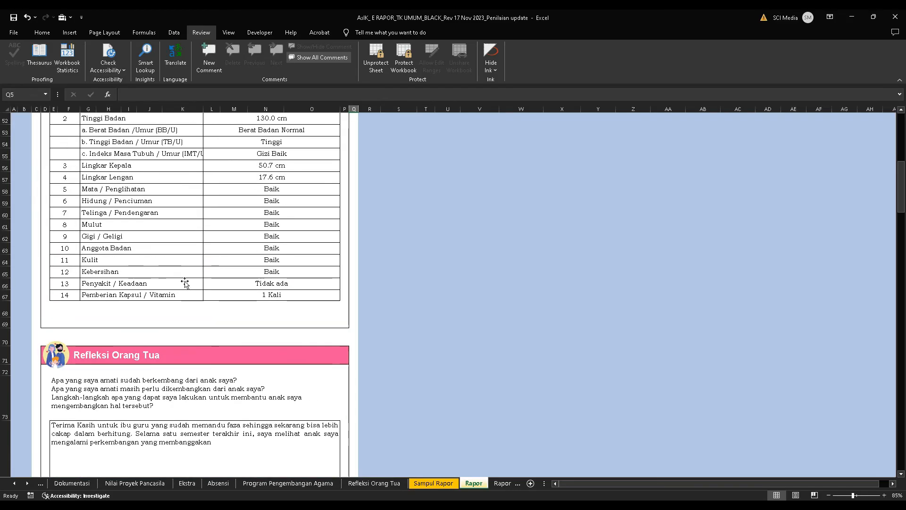
{"action": "scroll", "coordinate": [184, 283], "scroll_direction": "up", "scroll_amount": 12}
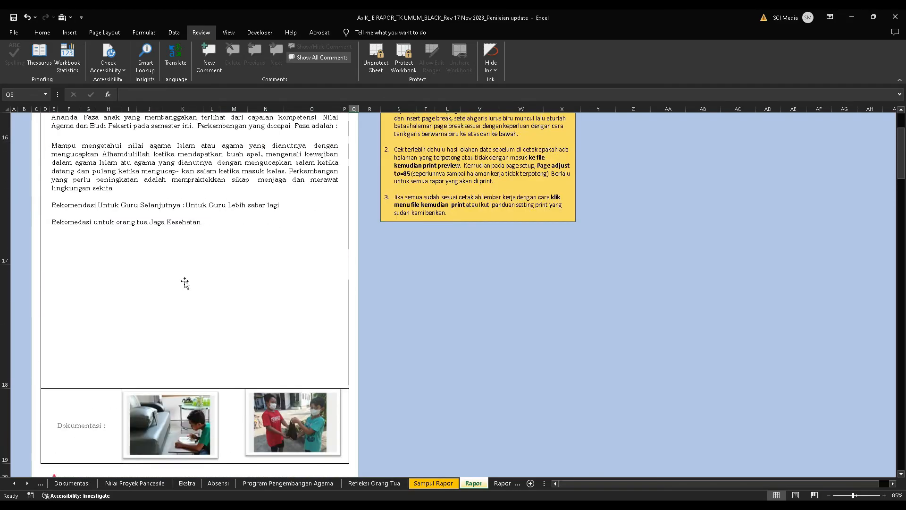
{"action": "scroll", "coordinate": [184, 282], "scroll_direction": "up", "scroll_amount": 8}
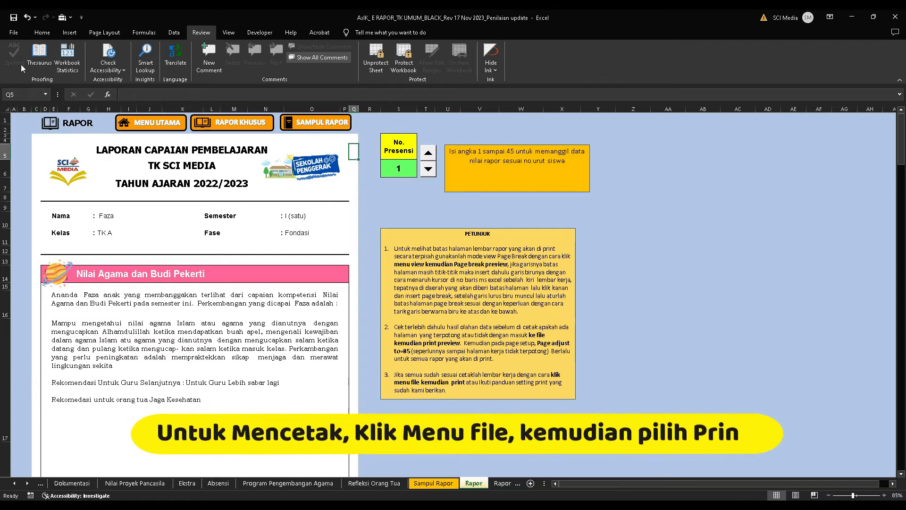
- Check all Rapor pages in the print preview and print them to Adobe PDF on A4 portrait
{"action": "left_click", "coordinate": [14, 33]}
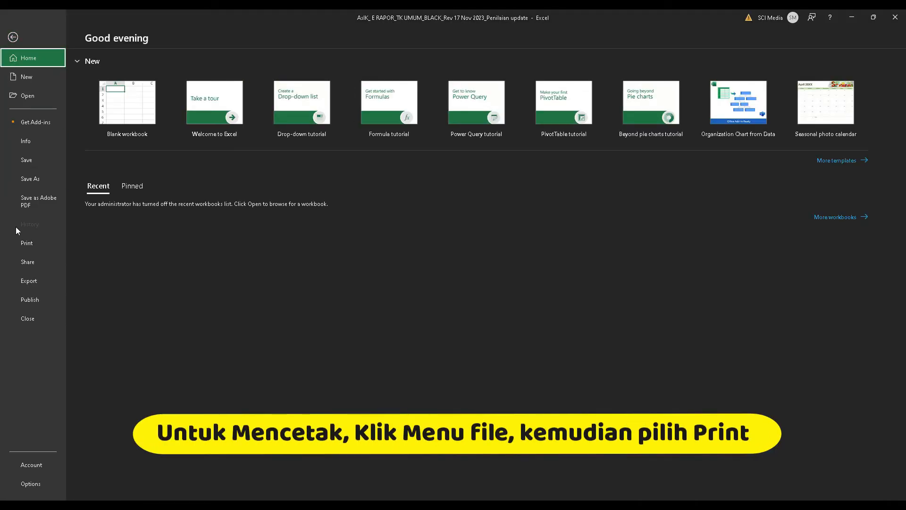
{"action": "left_click", "coordinate": [21, 243]}
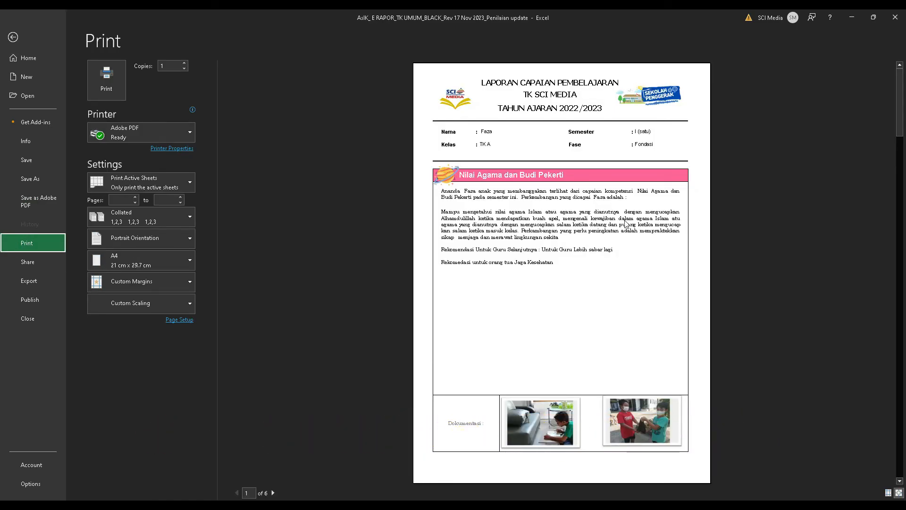
{"action": "scroll", "coordinate": [625, 224], "scroll_direction": "down", "scroll_amount": 3}
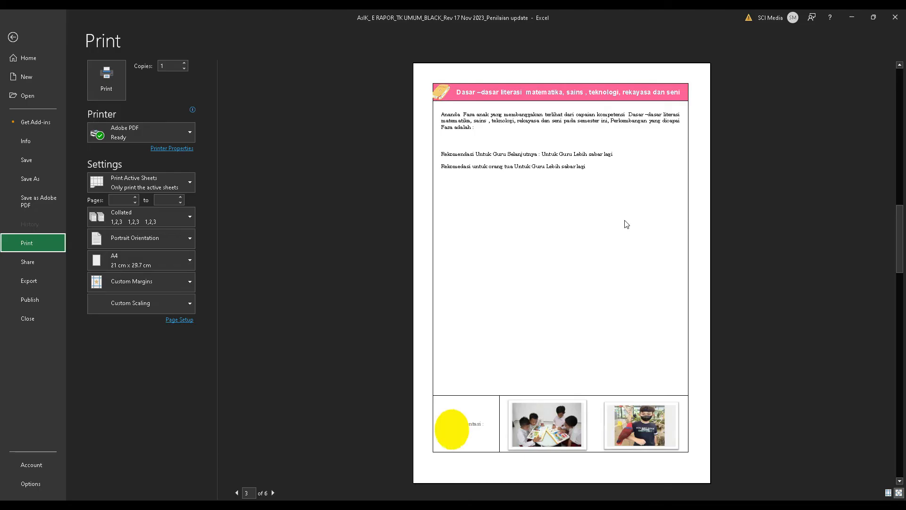
{"action": "scroll", "coordinate": [624, 219], "scroll_direction": "down", "scroll_amount": 2}
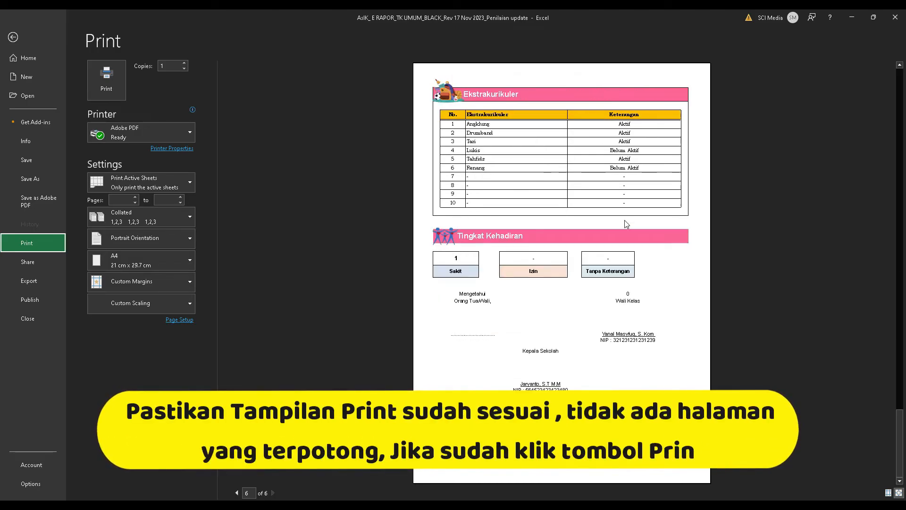
{"action": "scroll", "coordinate": [624, 220], "scroll_direction": "up", "scroll_amount": 5}
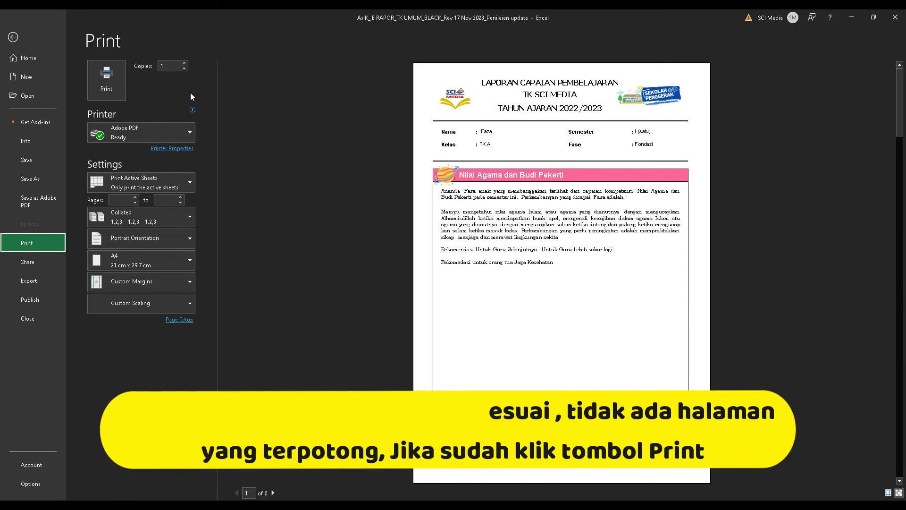
{"action": "left_click", "coordinate": [106, 80]}
{"action": "left_click", "coordinate": [405, 246]}
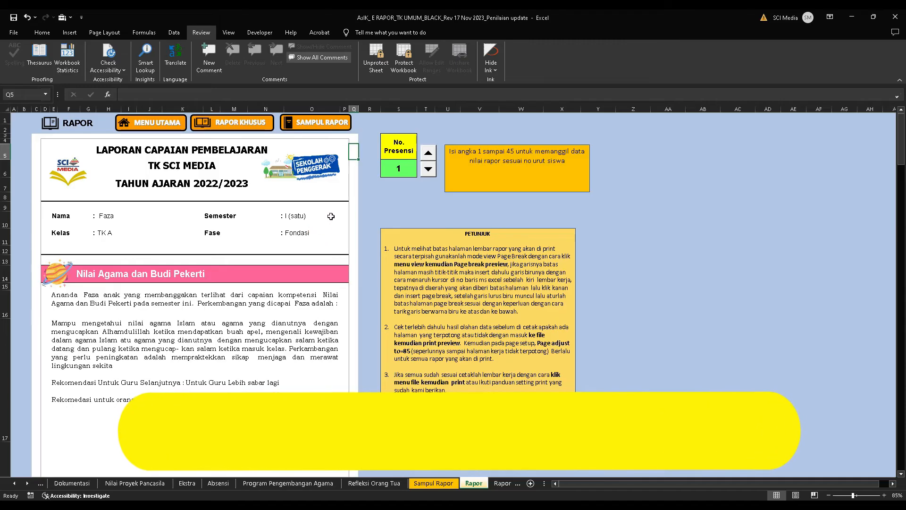
- Advance No. Presensi on the Rapor sheet to the next student
{"action": "left_click", "coordinate": [394, 169]}
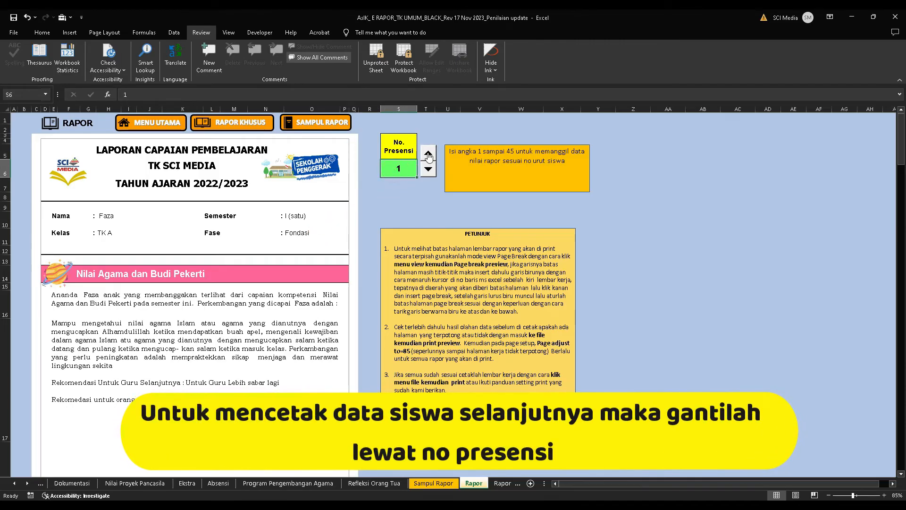
{"action": "left_click", "coordinate": [428, 154]}
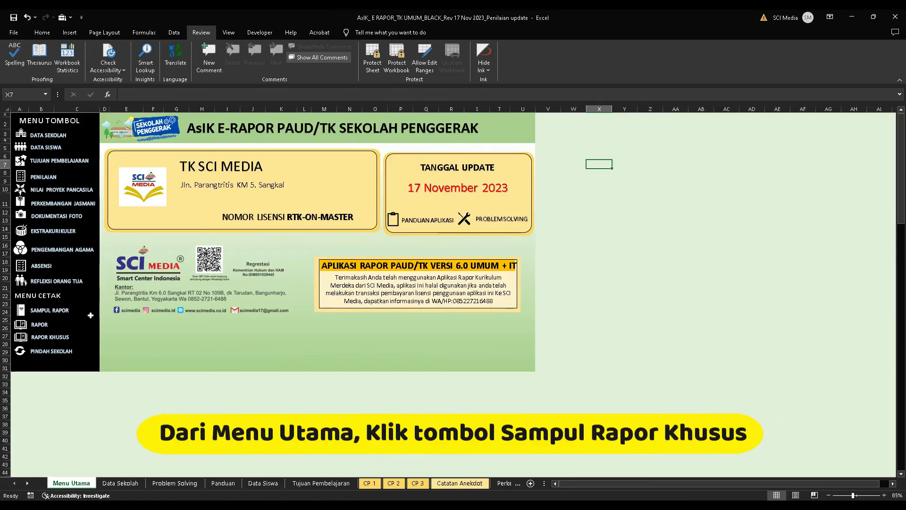
- Open Rapor Khusus from the Menu Utama and review the first student's Program Pengembangan Khusus scores and signature section
{"action": "left_click", "coordinate": [46, 339]}
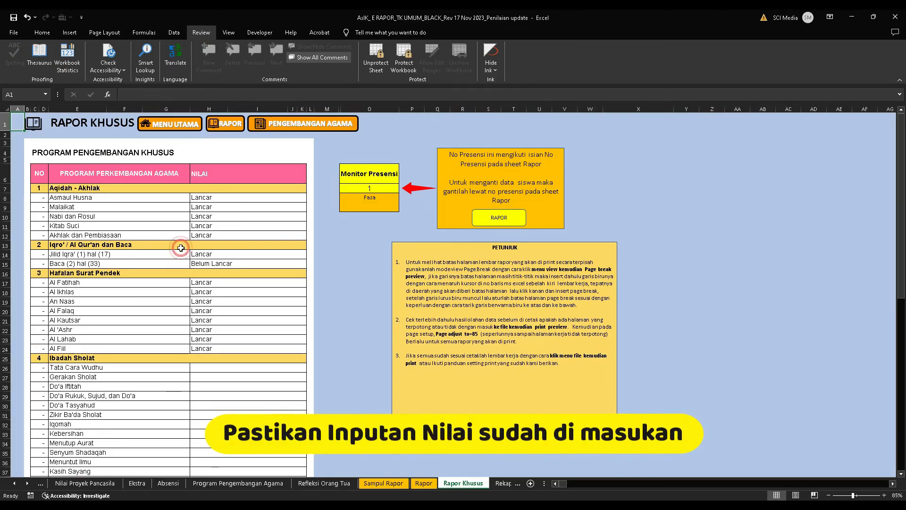
{"action": "scroll", "coordinate": [260, 288], "scroll_direction": "down", "scroll_amount": 9}
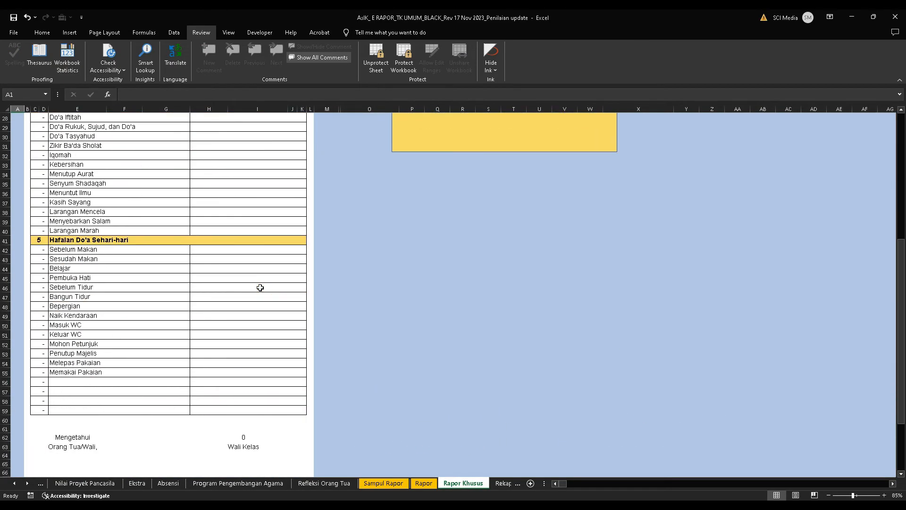
{"action": "scroll", "coordinate": [260, 288], "scroll_direction": "down", "scroll_amount": 5}
{"action": "scroll", "coordinate": [260, 287], "scroll_direction": "up", "scroll_amount": 14}
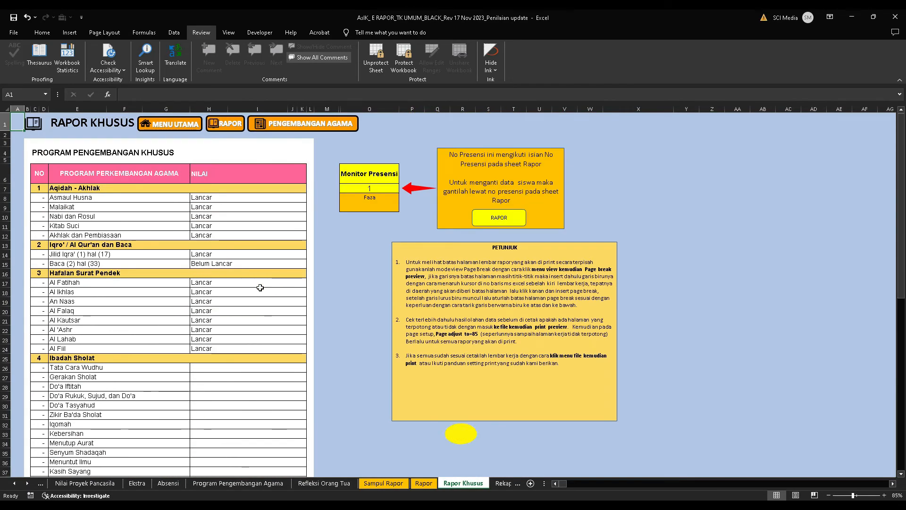
- Check the Rapor Khusus pages in the print preview and print them to Adobe PDF on A4 portrait
{"action": "left_click", "coordinate": [14, 34]}
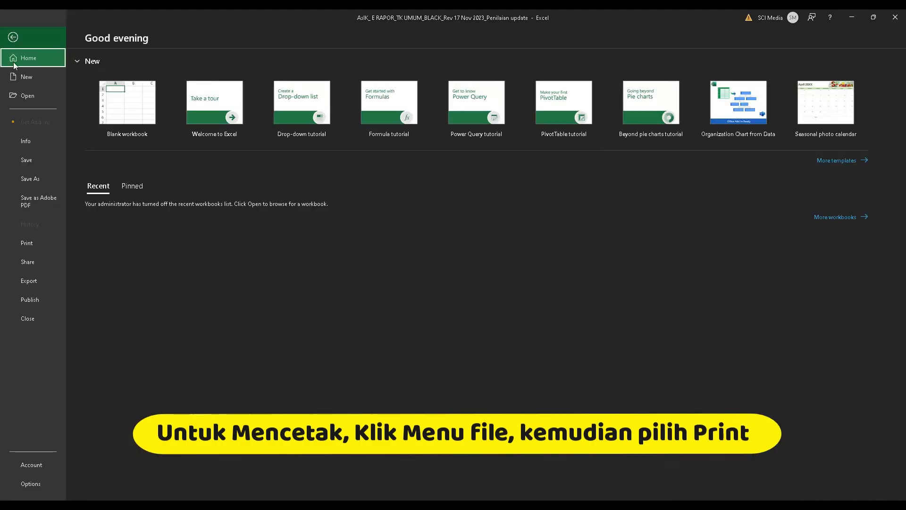
{"action": "left_click", "coordinate": [33, 244]}
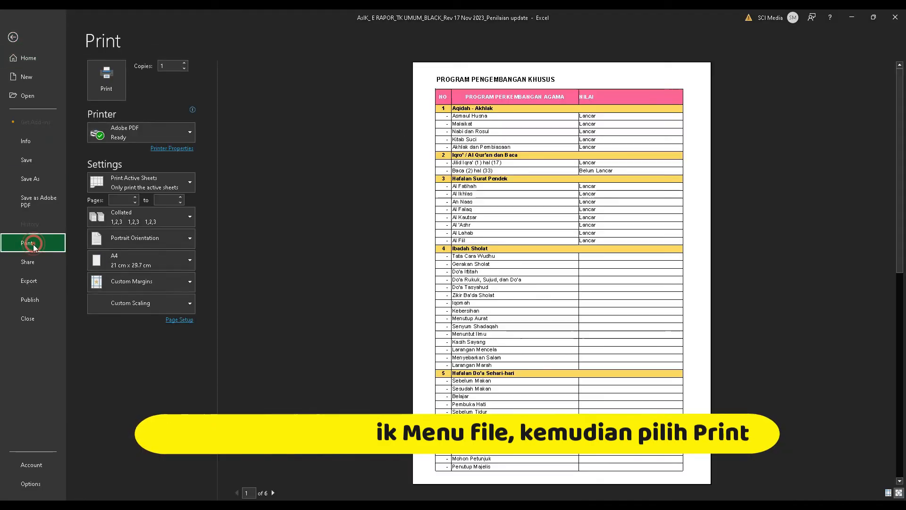
{"action": "scroll", "coordinate": [571, 293], "scroll_direction": "down", "scroll_amount": 2}
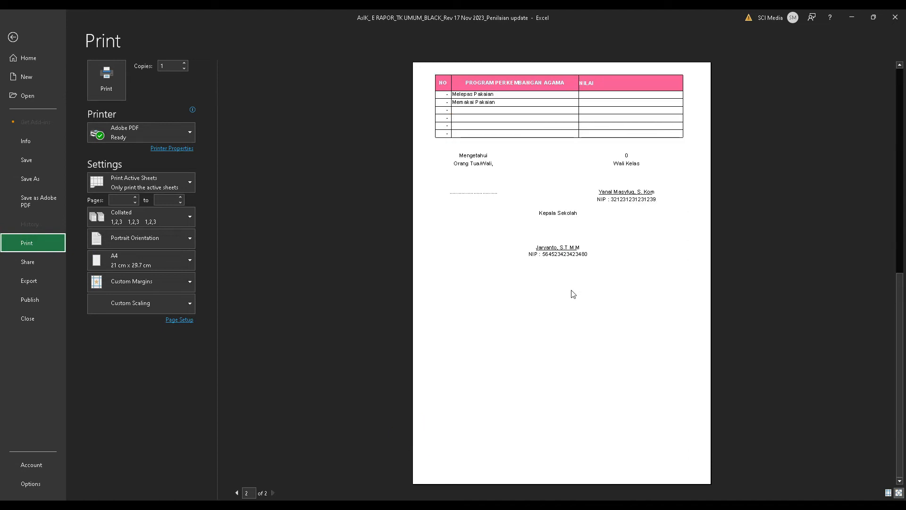
{"action": "scroll", "coordinate": [571, 294], "scroll_direction": "up", "scroll_amount": 2}
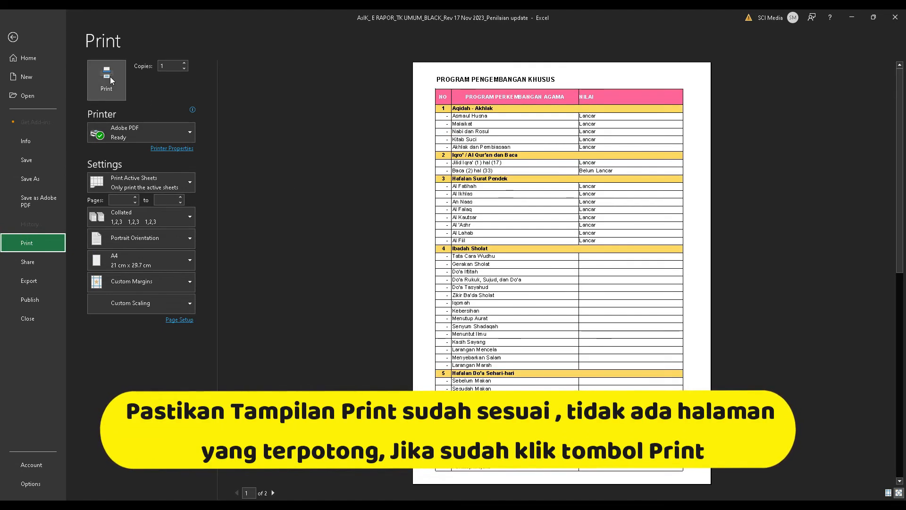
{"action": "left_click", "coordinate": [103, 89]}
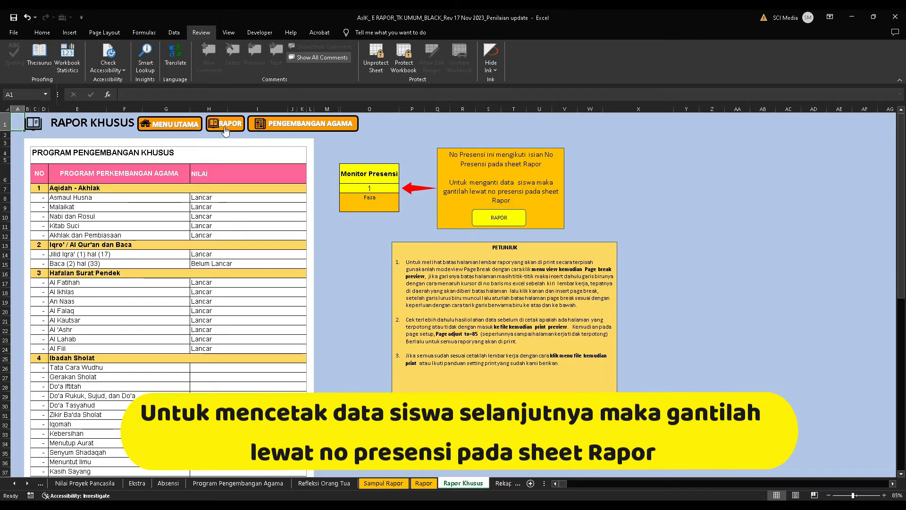
- Switch from Rapor Khusus to the Rapor sheet, set No. Presensi to 2 and return to Rapor Khusus
{"action": "left_click", "coordinate": [495, 222]}
{"action": "left_click", "coordinate": [428, 153]}
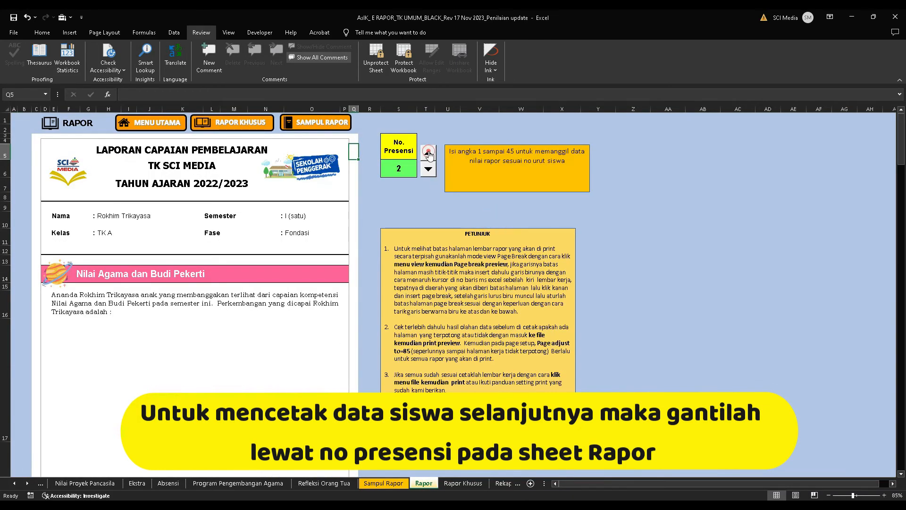
{"action": "left_click", "coordinate": [242, 123]}
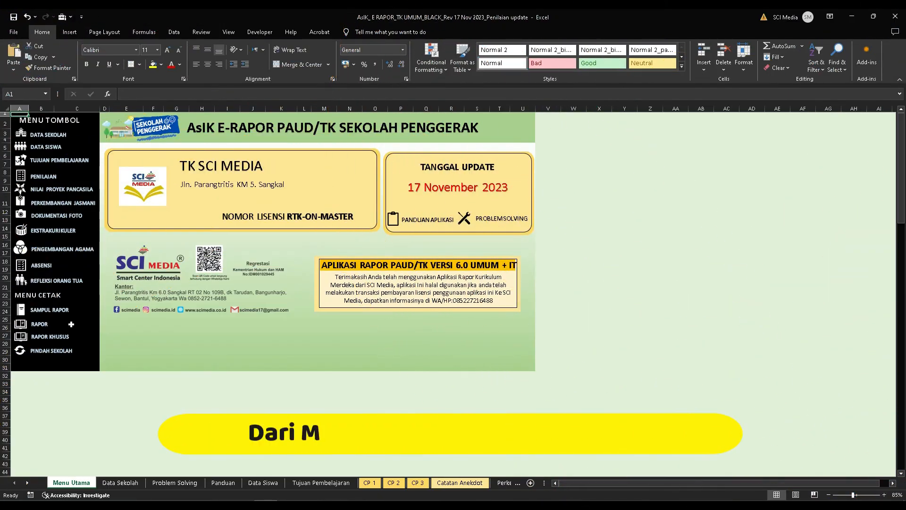
- Open the Rapor sheet at No. Presensi 1 and save it as a PDF in REVISI KALI, named RAPOR plus the student's name
{"action": "left_click", "coordinate": [39, 326]}
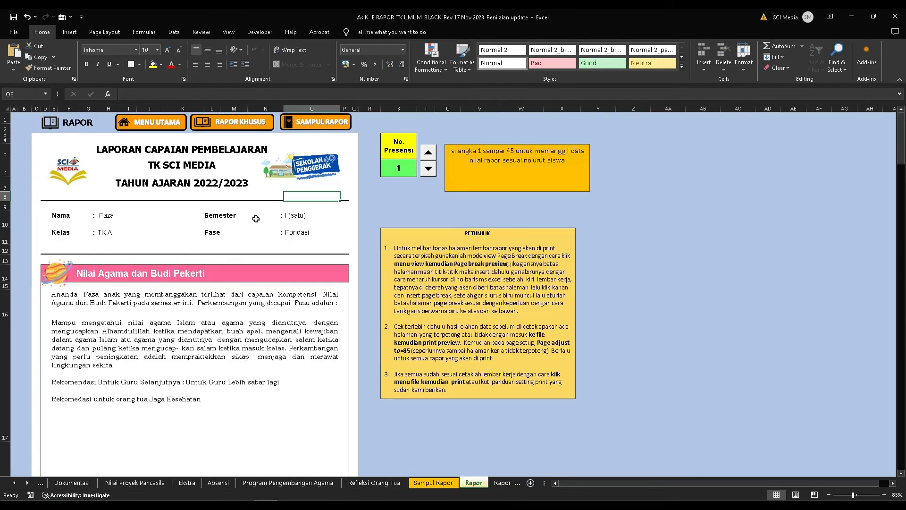
{"action": "left_click", "coordinate": [396, 168]}
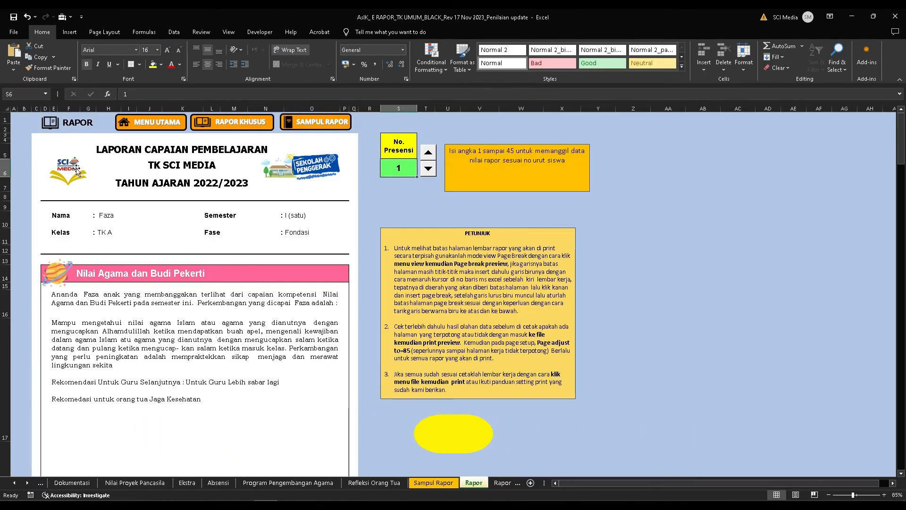
{"action": "left_click", "coordinate": [15, 32]}
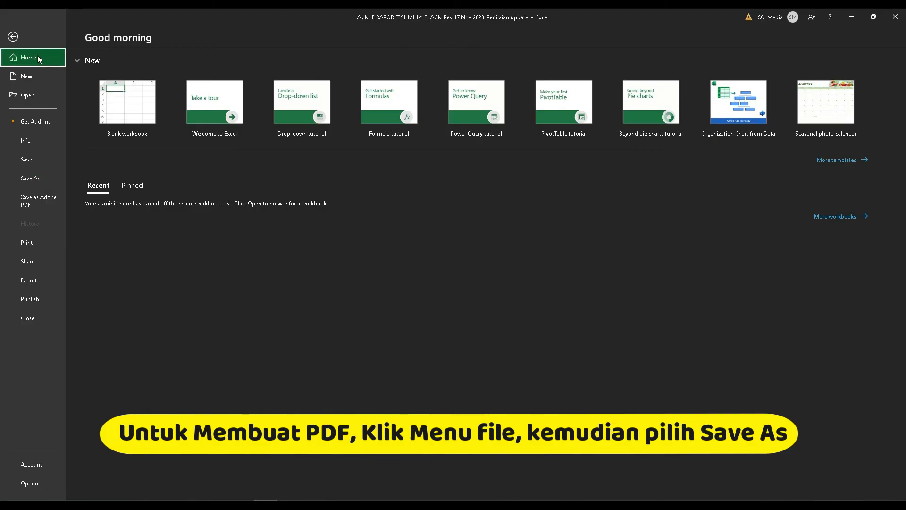
{"action": "left_click", "coordinate": [31, 179]}
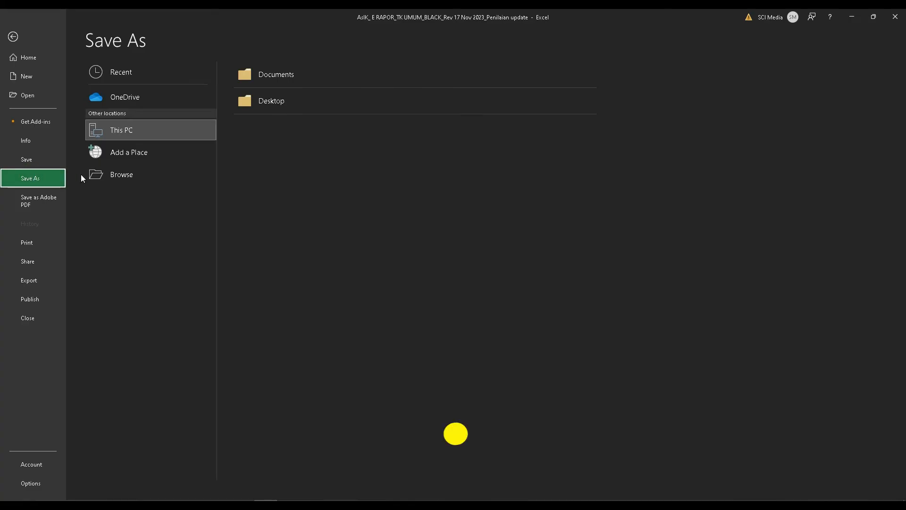
{"action": "left_click", "coordinate": [123, 174]}
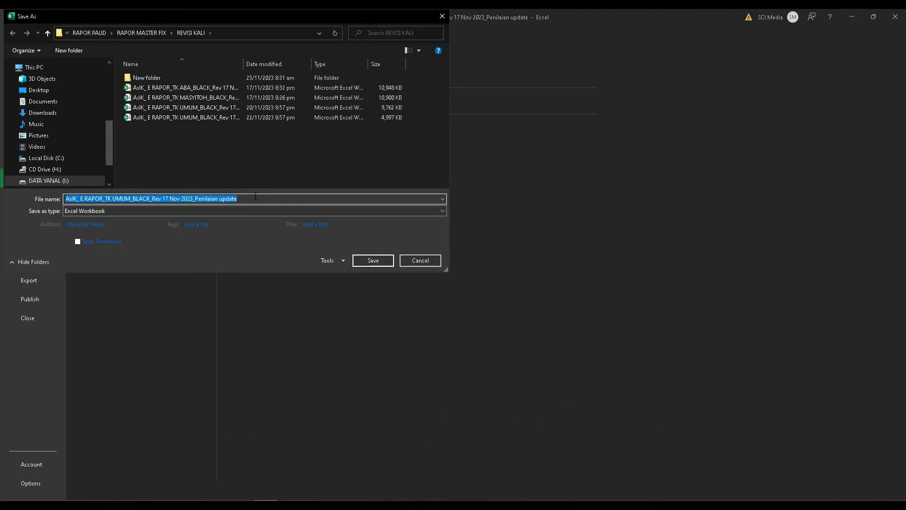
{"action": "type", "text": "RAPOR"}
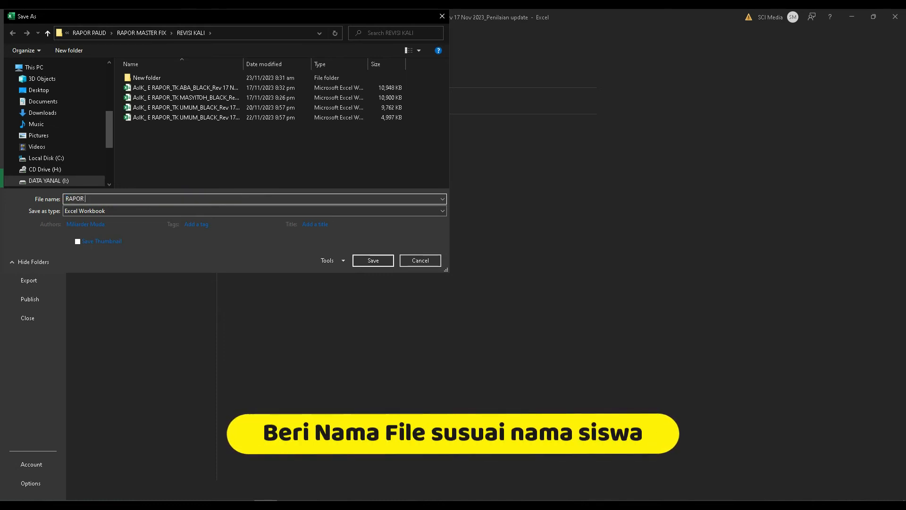
{"action": "type", "text": " FAZA"}
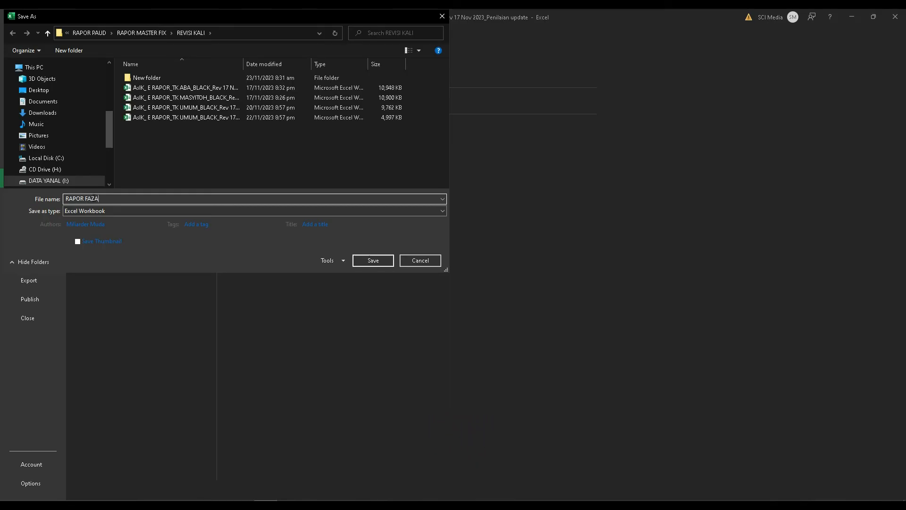
{"action": "left_click", "coordinate": [125, 210]}
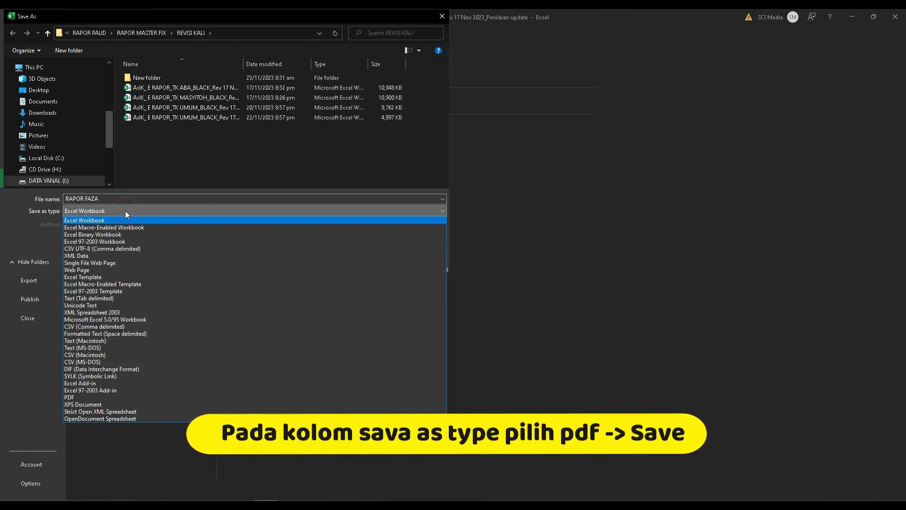
{"action": "left_click", "coordinate": [79, 397]}
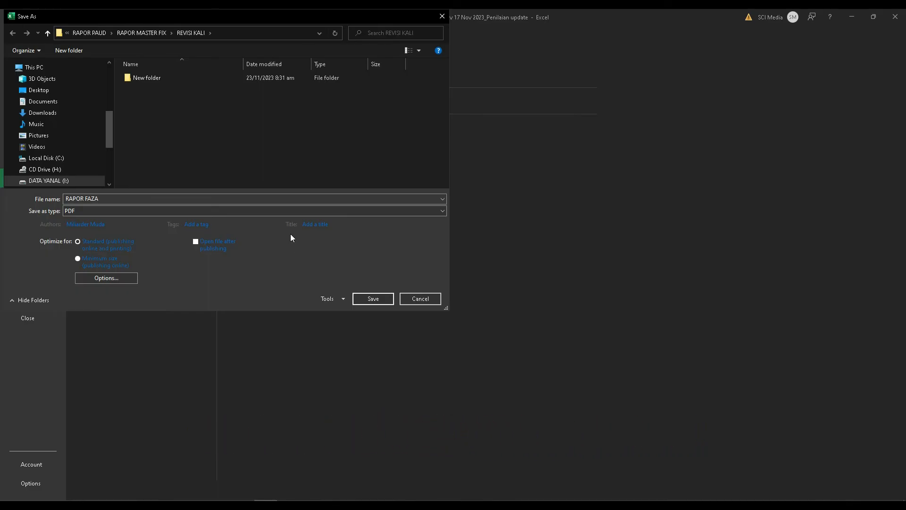
{"action": "left_click", "coordinate": [373, 299]}
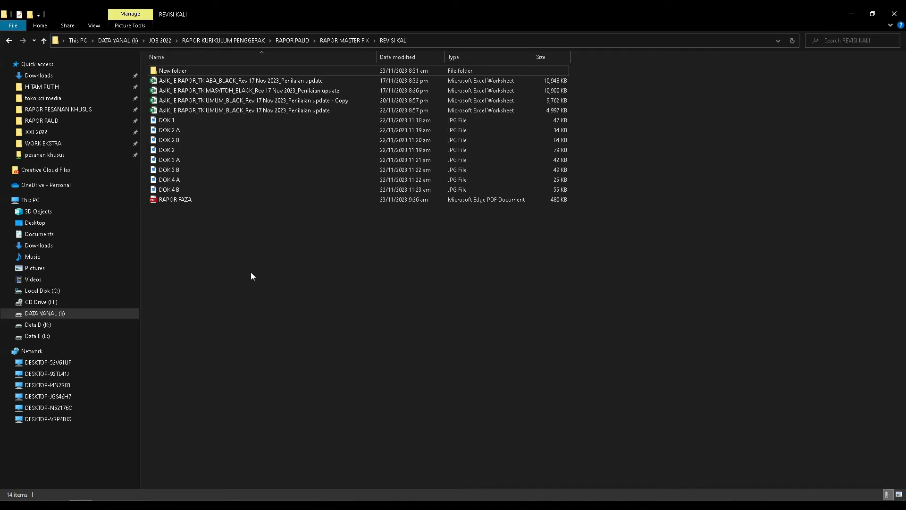
- Open the saved single-sheet report PDF from the REVISI KALI folder in Edge and review its pages through Ekstrakurikuler and Tingkat Kehadiran
{"action": "left_click", "coordinate": [183, 200]}
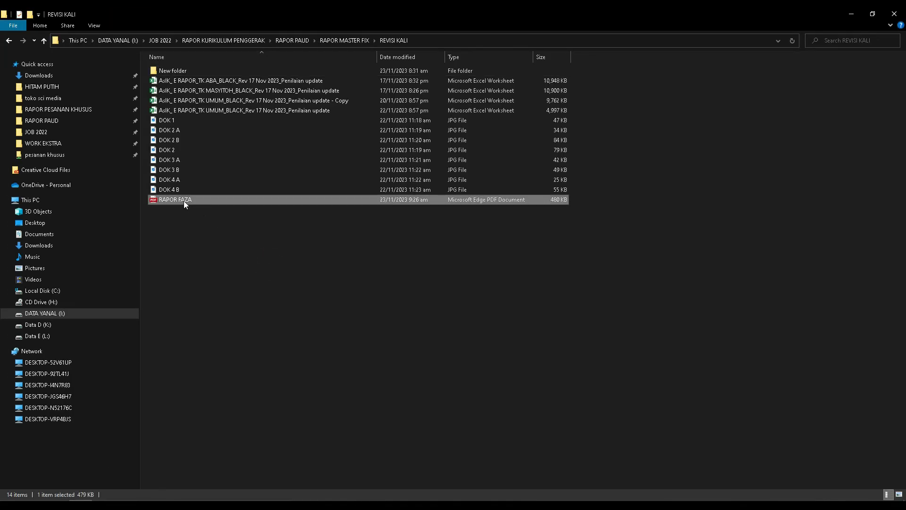
{"action": "double_click", "coordinate": [190, 199]}
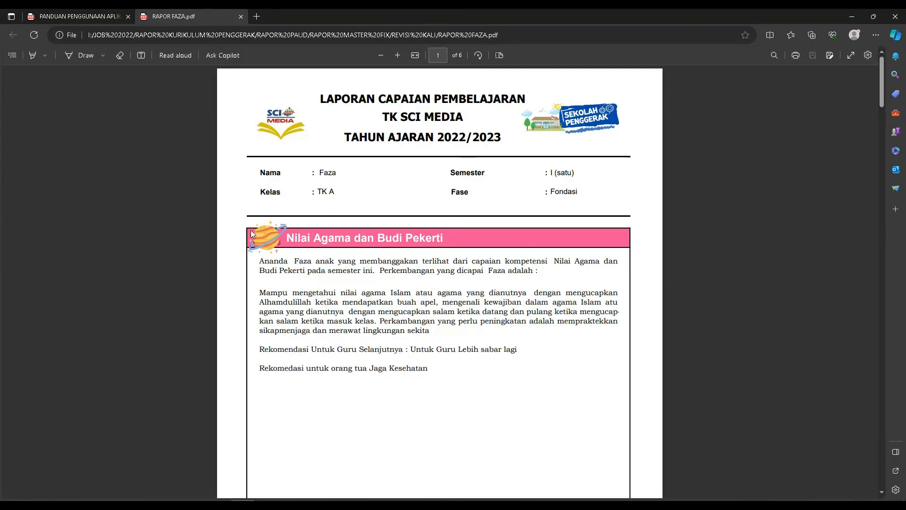
{"action": "scroll", "coordinate": [377, 208], "scroll_direction": "down", "scroll_amount": 20}
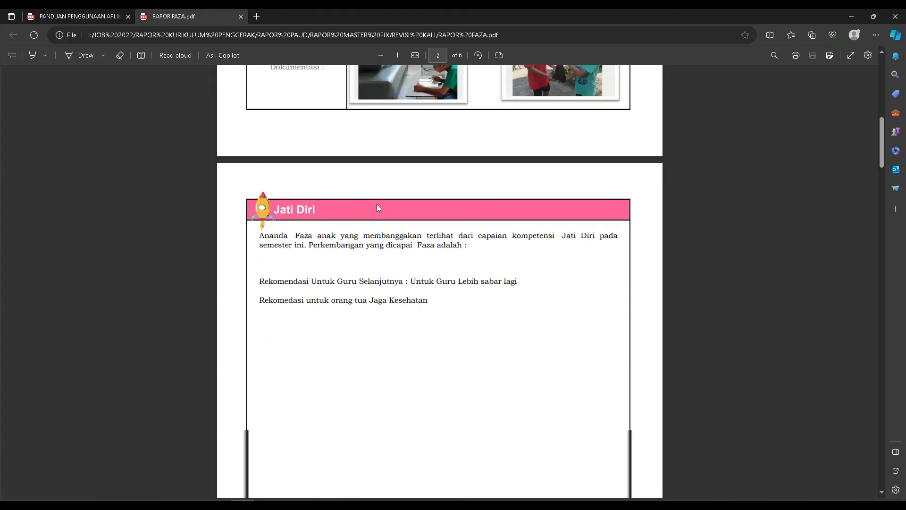
{"action": "scroll", "coordinate": [377, 206], "scroll_direction": "down", "scroll_amount": 20}
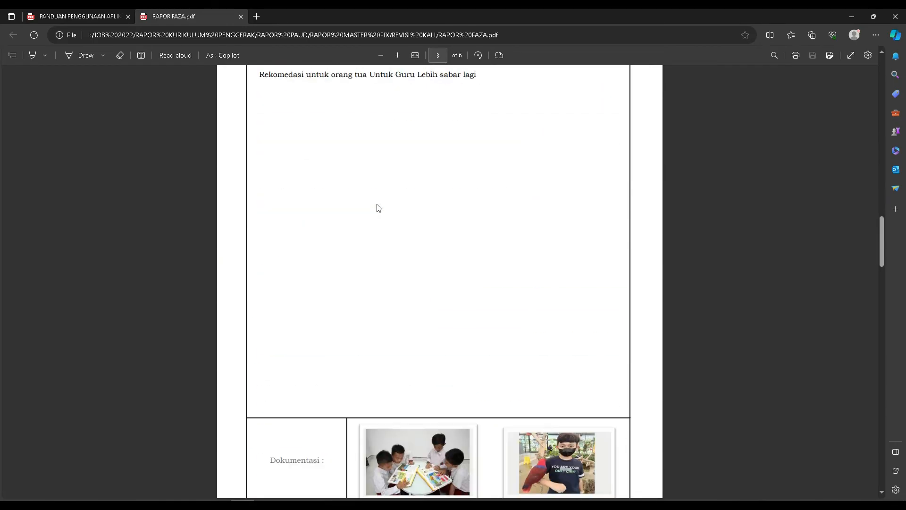
{"action": "scroll", "coordinate": [377, 208], "scroll_direction": "down", "scroll_amount": 20}
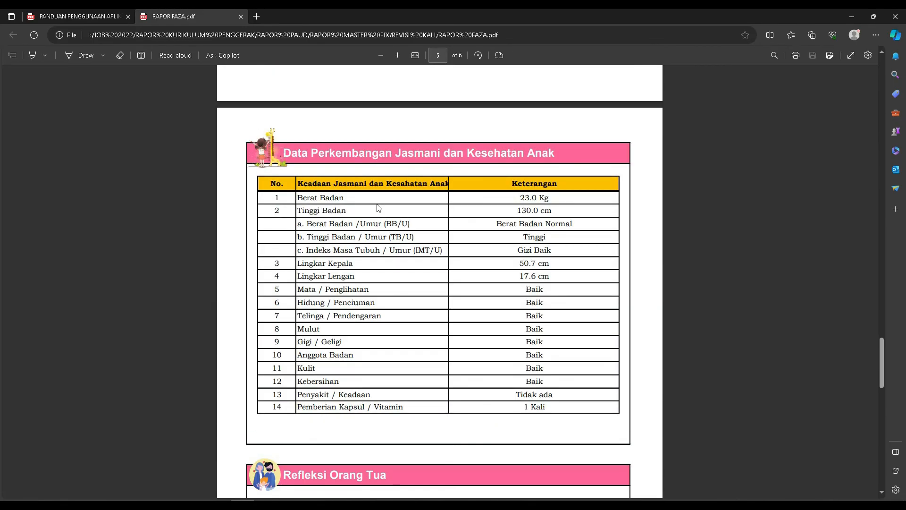
{"action": "scroll", "coordinate": [378, 208], "scroll_direction": "down", "scroll_amount": 5}
{"action": "scroll", "coordinate": [378, 208], "scroll_direction": "up", "scroll_amount": 15}
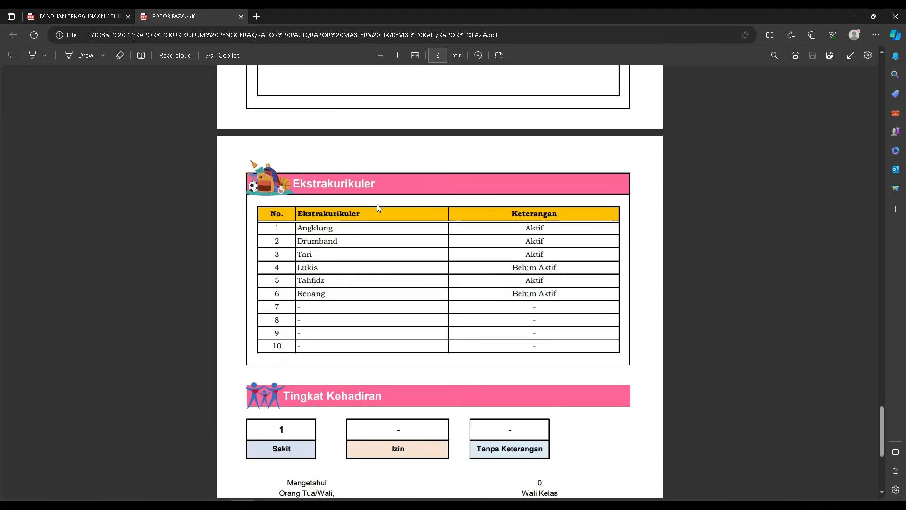
{"action": "scroll", "coordinate": [378, 208], "scroll_direction": "up", "scroll_amount": 20}
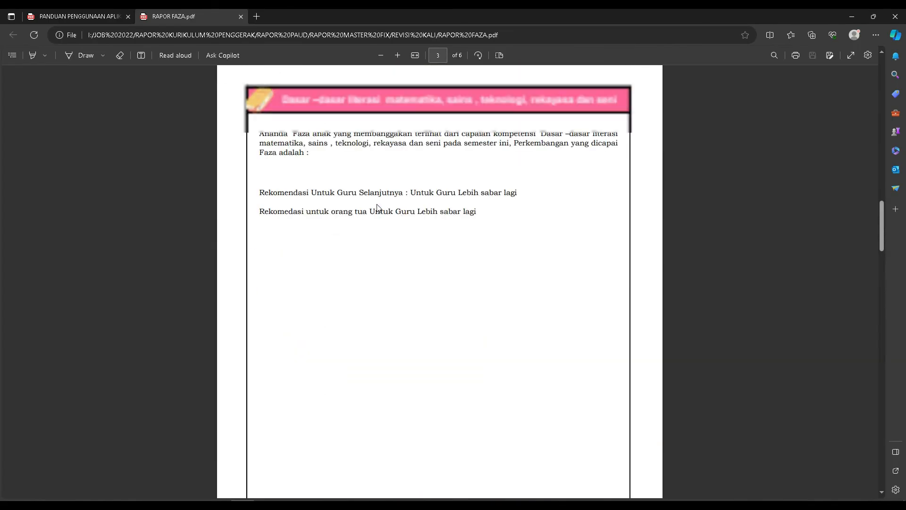
{"action": "scroll", "coordinate": [378, 208], "scroll_direction": "up", "scroll_amount": 10}
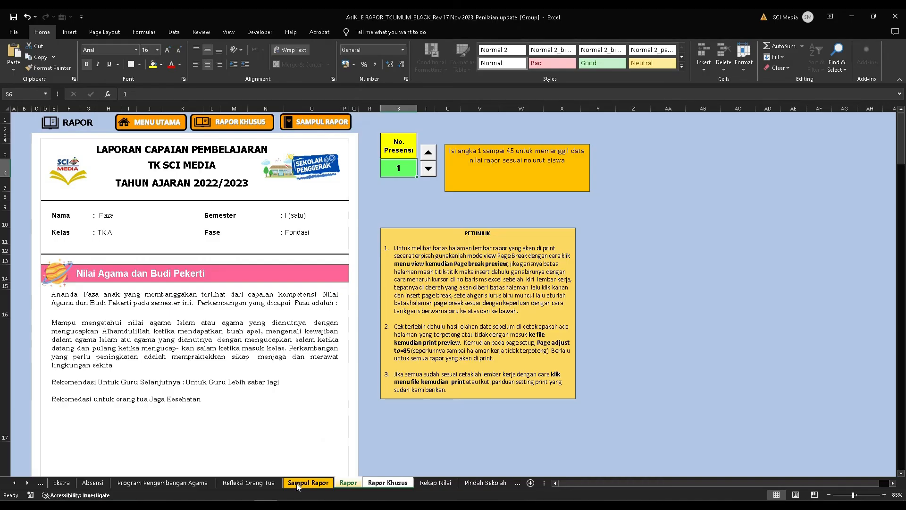
- In the Excel workbook, group the Sampul Rapor, Rapor and Rapor Khusus sheets
{"action": "left_click", "coordinate": [308, 482]}
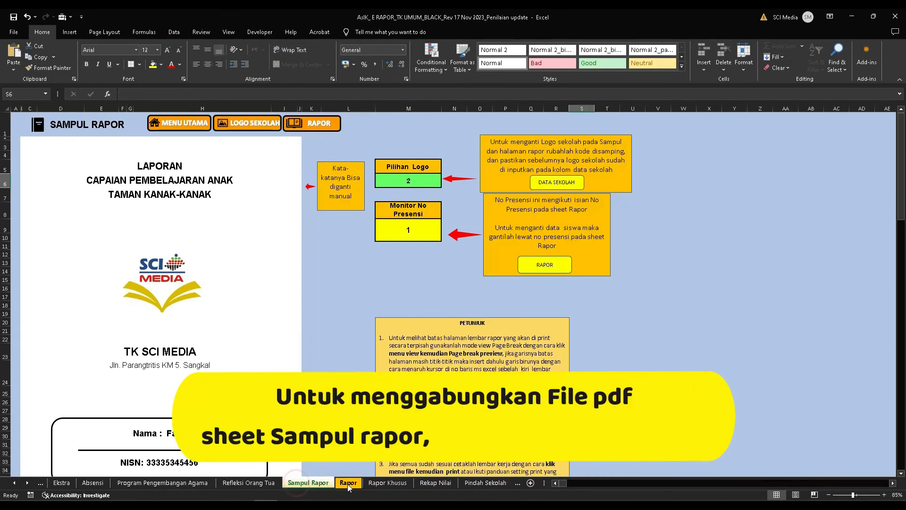
{"action": "left_click", "coordinate": [348, 482], "text": "ctrl"}
{"action": "left_click", "coordinate": [386, 483], "text": "ctrl"}
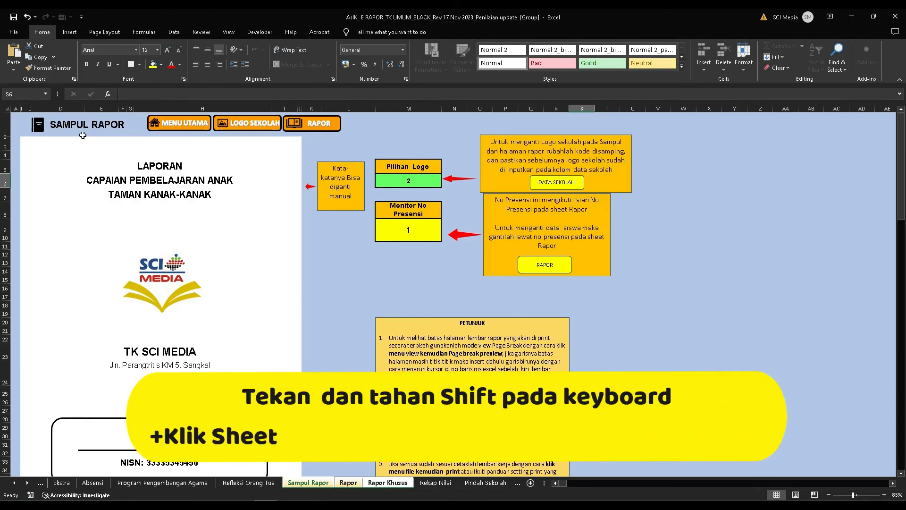
- Save the grouped sheets as one PDF in REVISI KALI, named RAPOR, the student's name and LENGKAP
{"action": "left_click", "coordinate": [9, 33]}
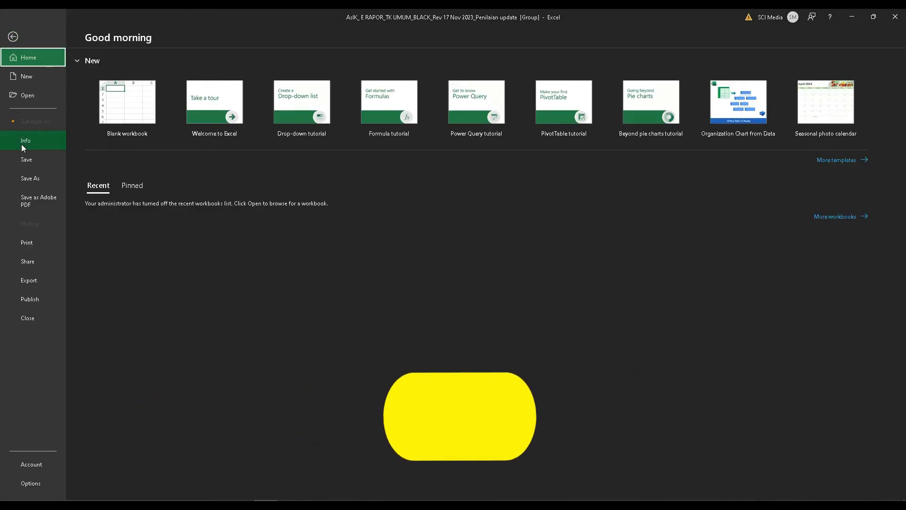
{"action": "left_click", "coordinate": [24, 180]}
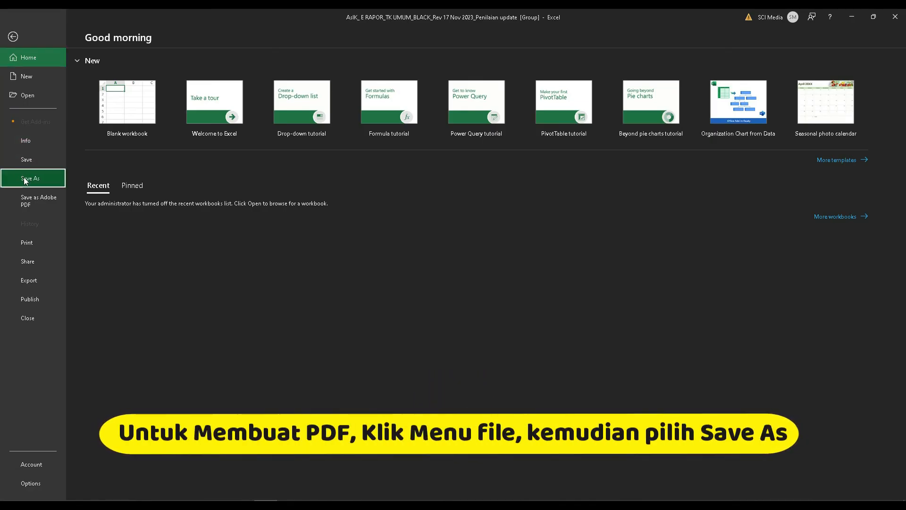
{"action": "left_click", "coordinate": [124, 175]}
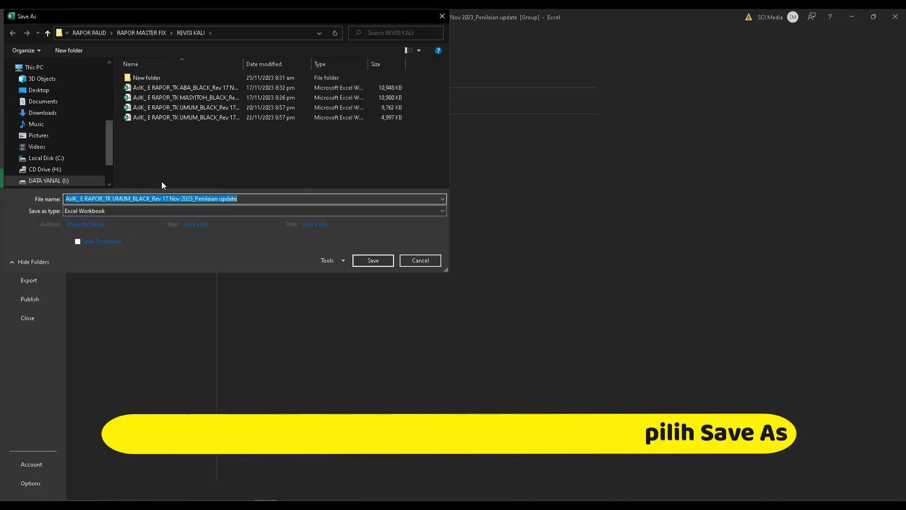
{"action": "left_click", "coordinate": [262, 202]}
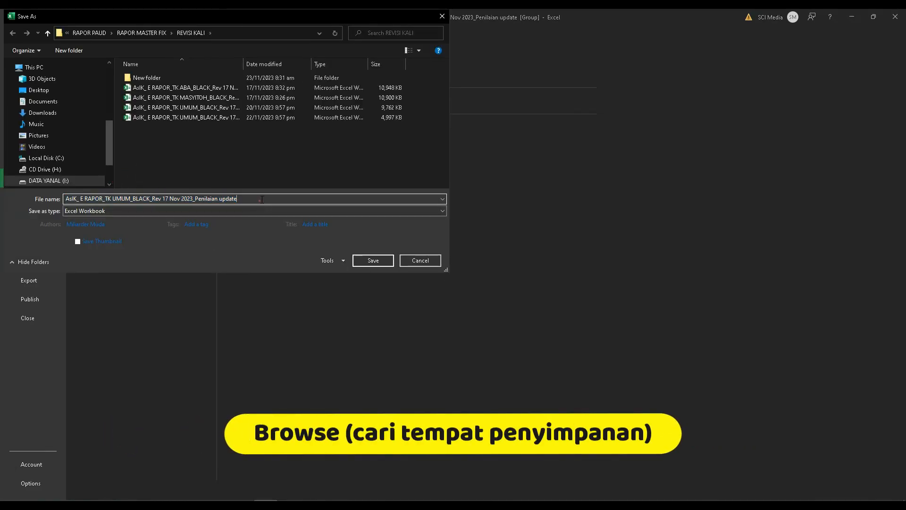
{"action": "left_click_drag", "start_coordinate": [262, 200], "coordinate": [60, 198]}
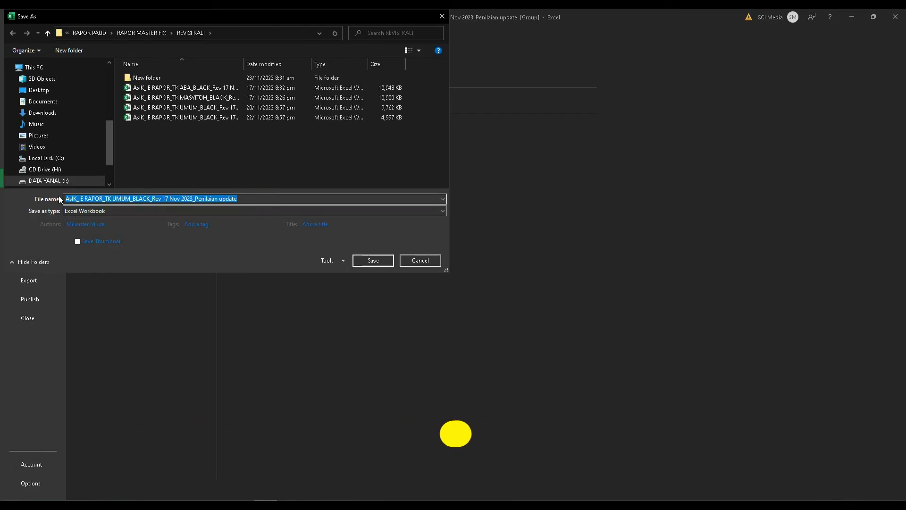
{"action": "type", "text": "RAPOR FAZA LENGKAP"}
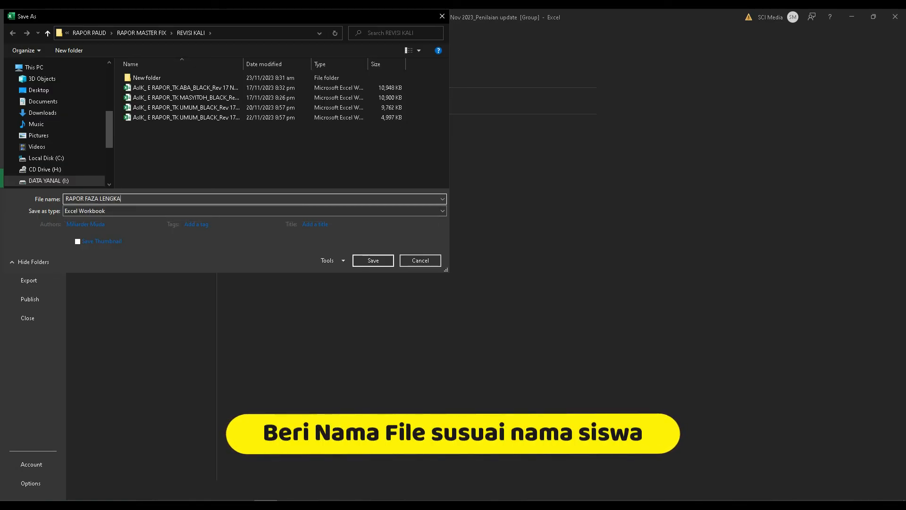
{"action": "left_click", "coordinate": [129, 211]}
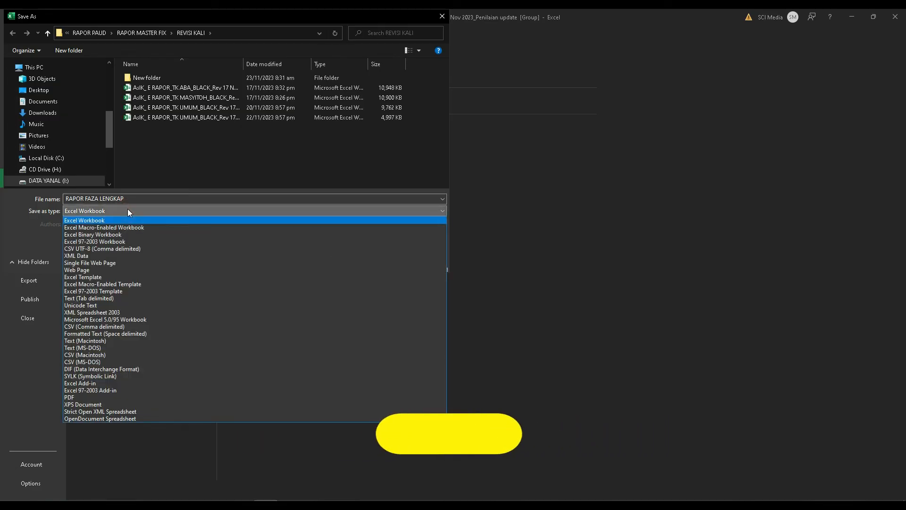
{"action": "left_click", "coordinate": [75, 398]}
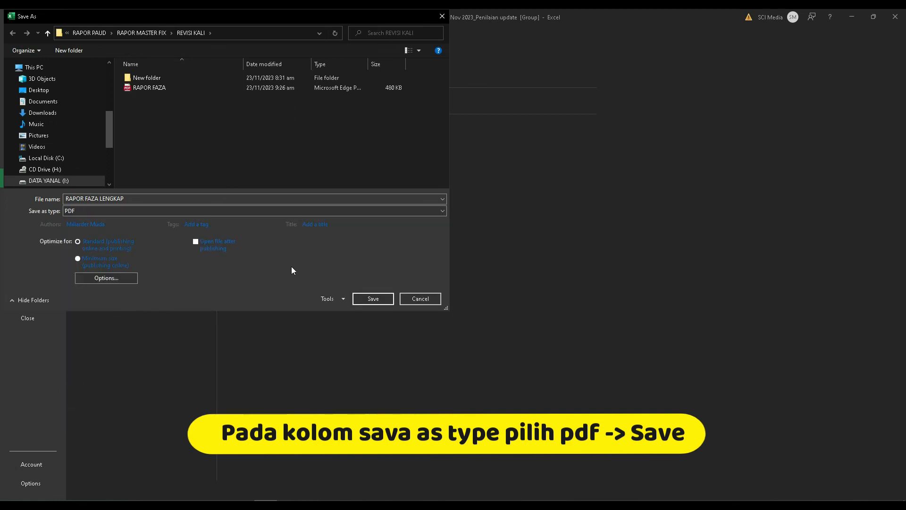
{"action": "left_click", "coordinate": [361, 296]}
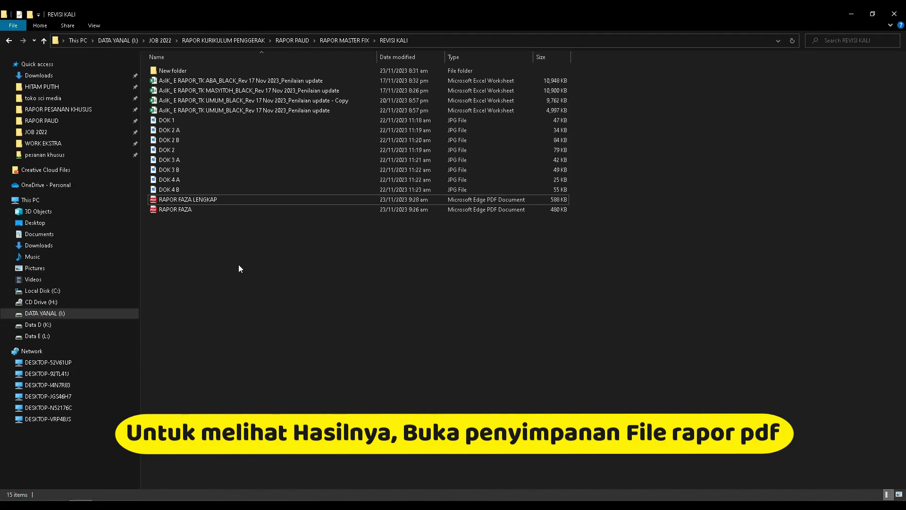
- Open the combined LENGKAP PDF from the REVISI KALI folder in Edge and review it from the cover to the final signature page
{"action": "left_click", "coordinate": [205, 198]}
{"action": "double_click", "coordinate": [214, 198]}
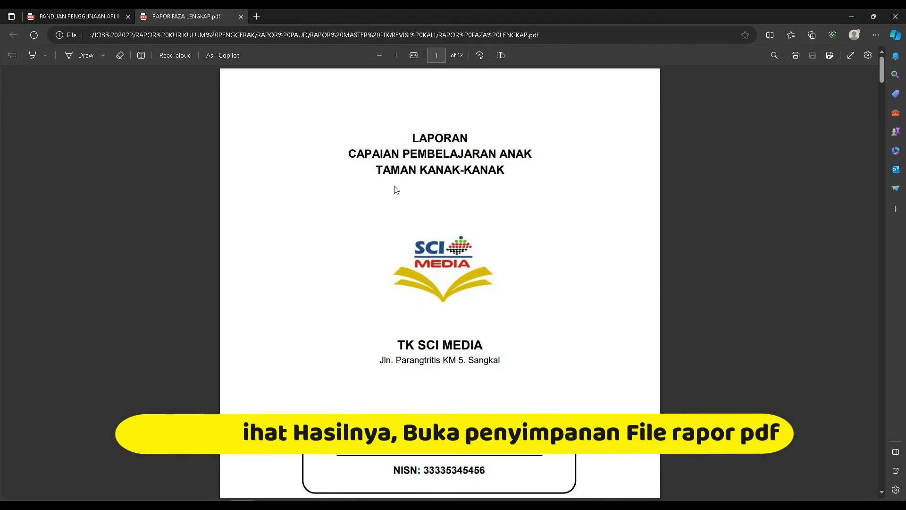
{"action": "scroll", "coordinate": [467, 310], "scroll_direction": "down", "scroll_amount": 5}
{"action": "scroll", "coordinate": [468, 314], "scroll_direction": "down", "scroll_amount": 15}
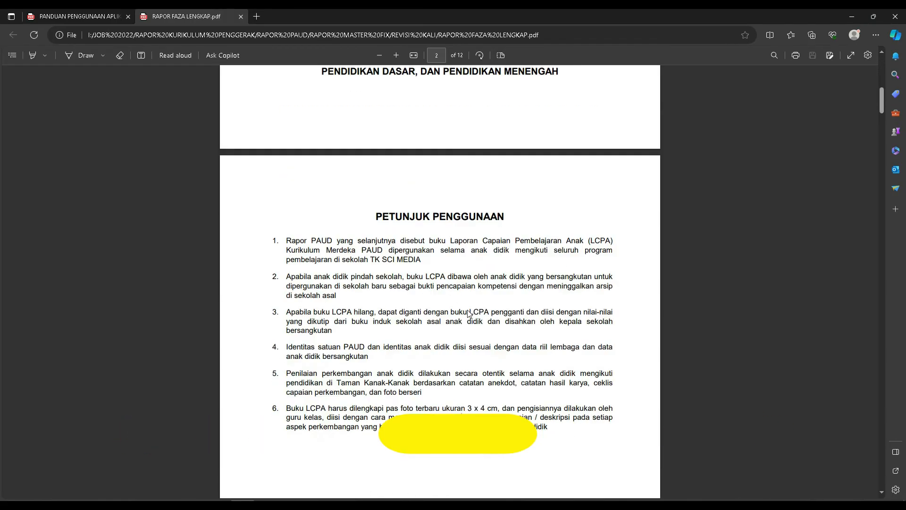
{"action": "scroll", "coordinate": [469, 314], "scroll_direction": "down", "scroll_amount": 15}
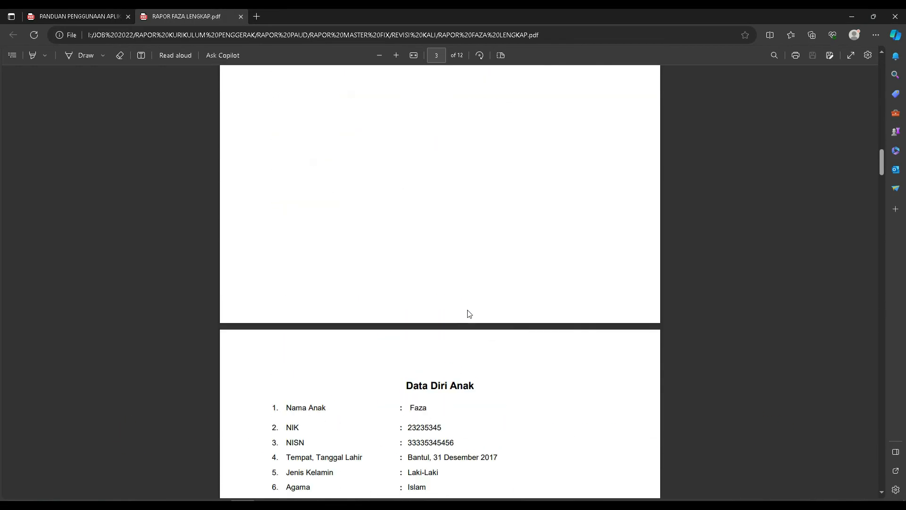
{"action": "scroll", "coordinate": [468, 314], "scroll_direction": "down", "scroll_amount": 15}
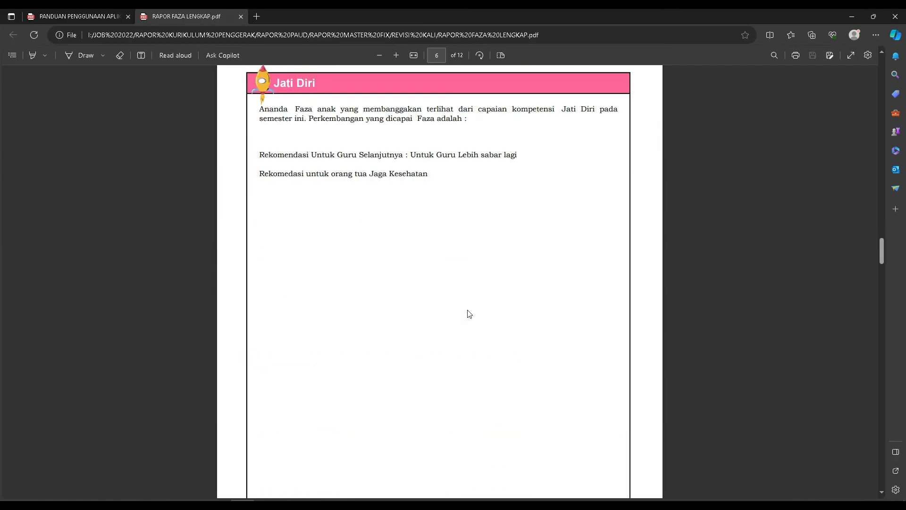
{"action": "scroll", "coordinate": [468, 313], "scroll_direction": "down", "scroll_amount": 15}
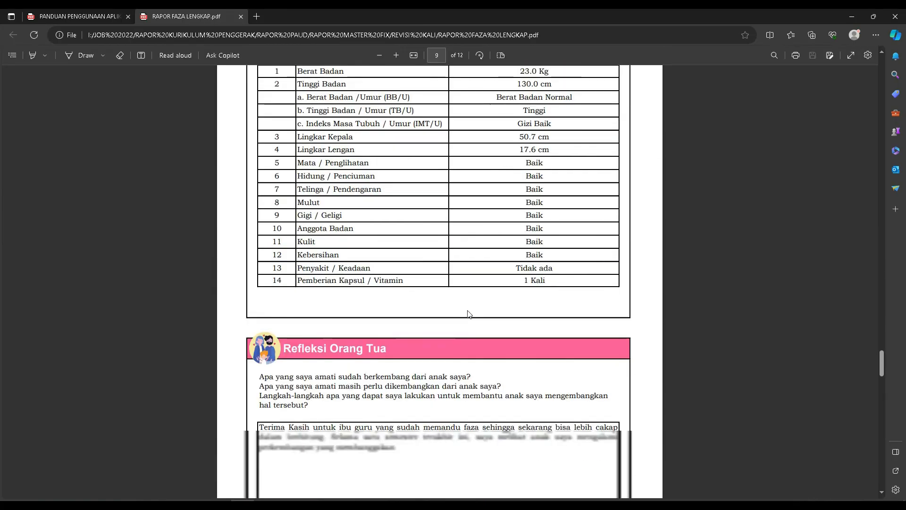
{"action": "scroll", "coordinate": [469, 314], "scroll_direction": "down", "scroll_amount": 10}
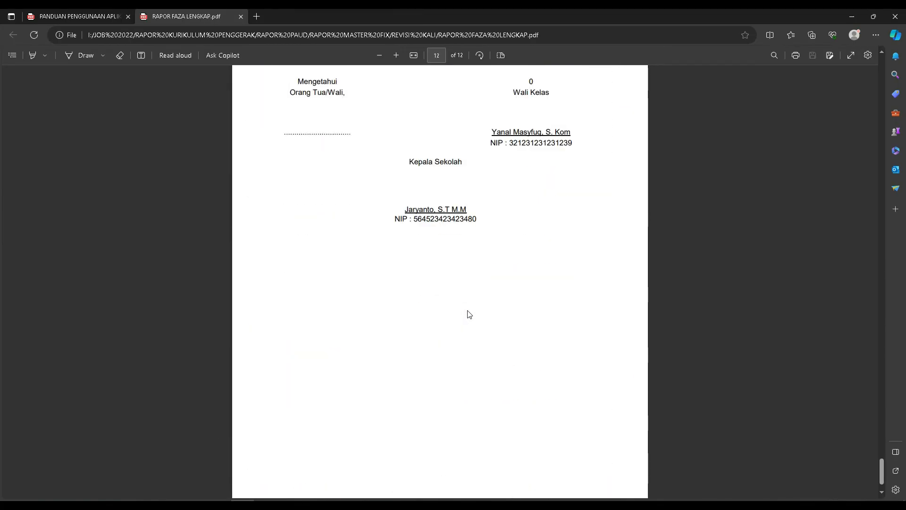
- Look back over the religious development program table and signature block at the end of the combined PDF
{"action": "scroll", "coordinate": [468, 313], "scroll_direction": "up", "scroll_amount": 10}
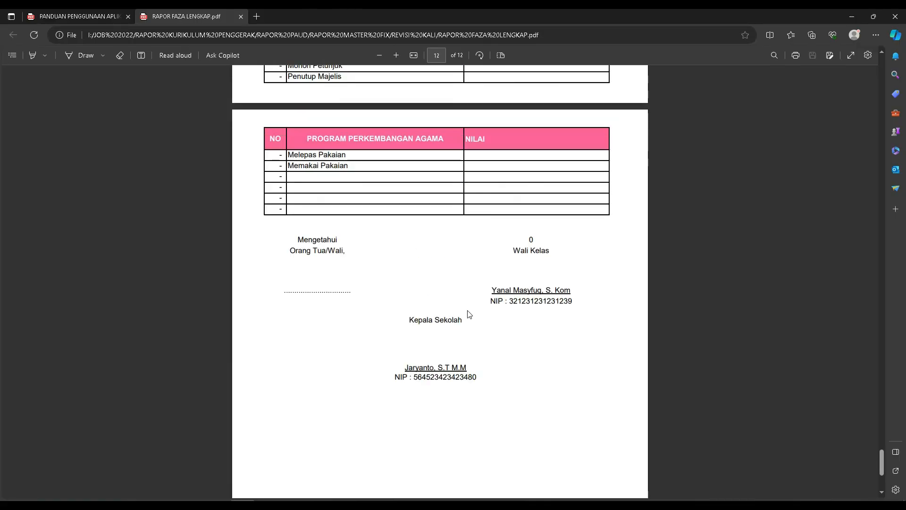
{"action": "scroll", "coordinate": [469, 314], "scroll_direction": "up", "scroll_amount": 4}
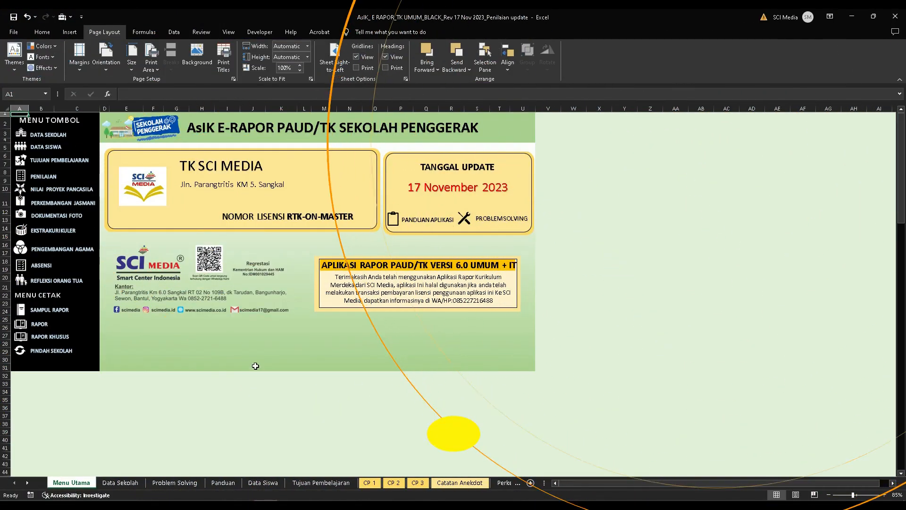
- In the Excel workbook, open the Pindah Sekolah sheet and compare its student name with the No. Presensi selection on the Rapor sheet
{"action": "left_click", "coordinate": [52, 350]}
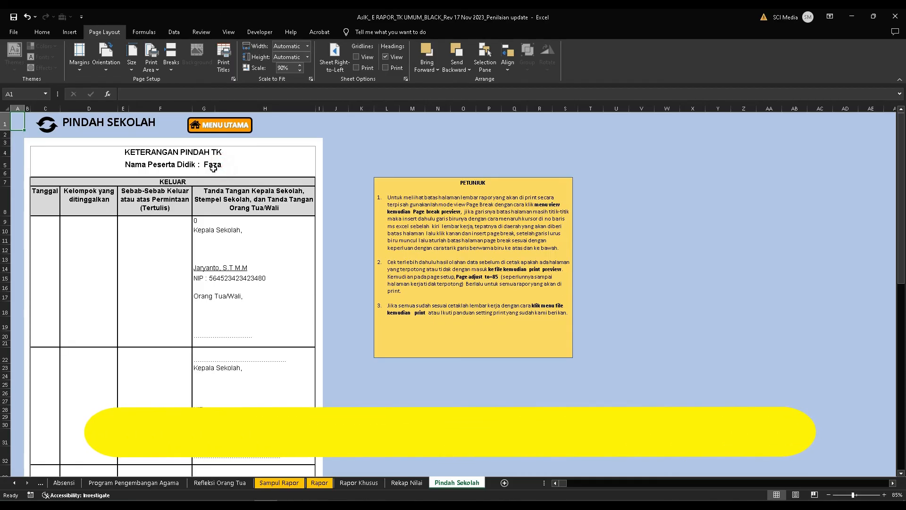
{"action": "left_click", "coordinate": [320, 483]}
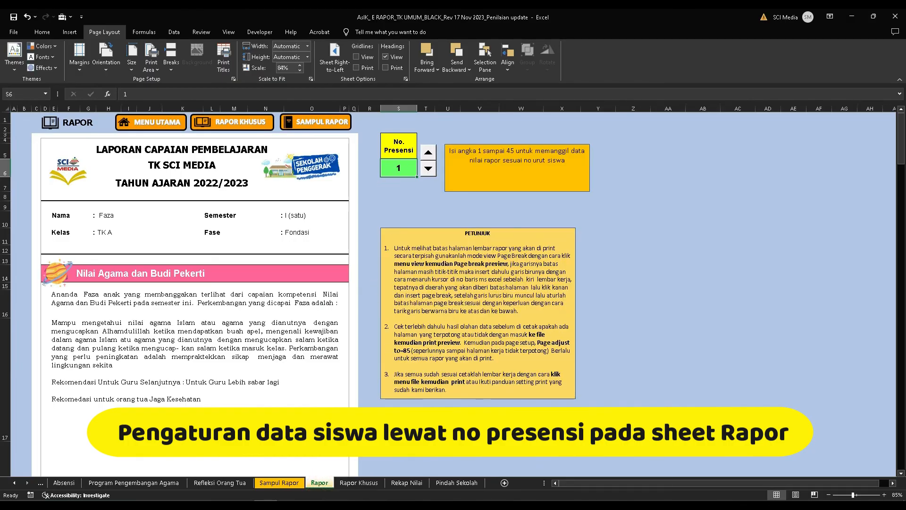
{"action": "left_click", "coordinate": [455, 483]}
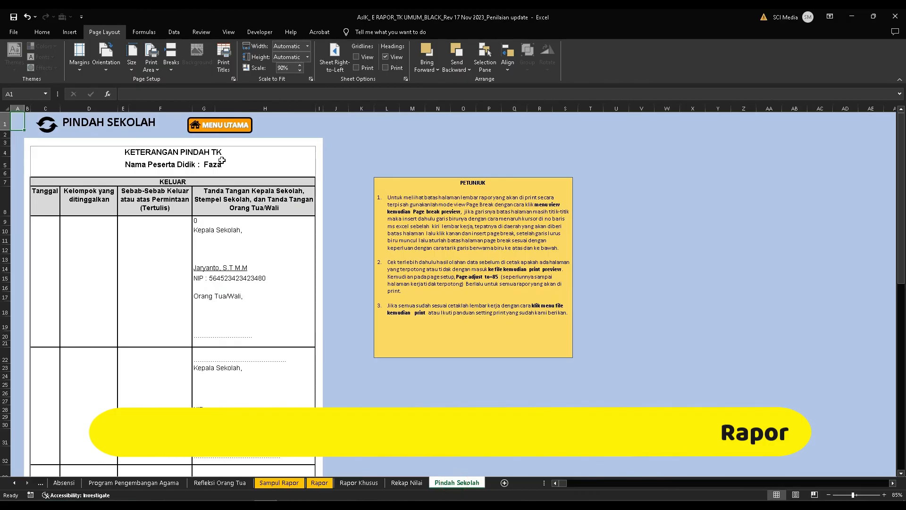
{"action": "left_click", "coordinate": [207, 164]}
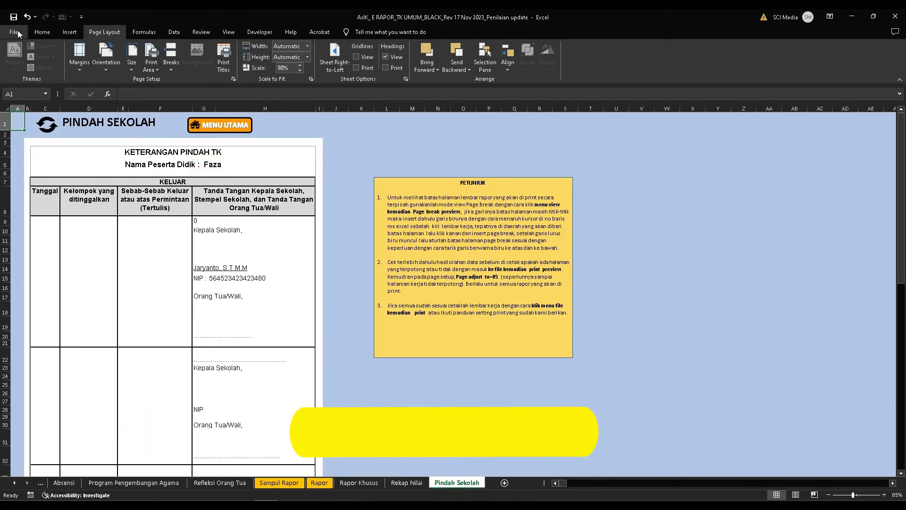
- Examine the date, group left and reason-for-leaving cells in the first two entries of the Keterangan Pindah TK table
{"action": "left_click", "coordinate": [50, 243]}
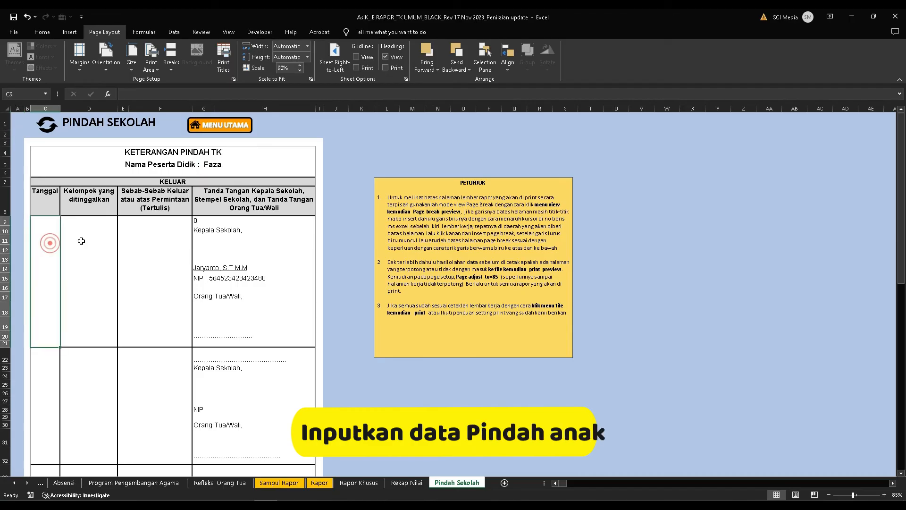
{"action": "left_click", "coordinate": [81, 241]}
{"action": "left_click", "coordinate": [140, 237]}
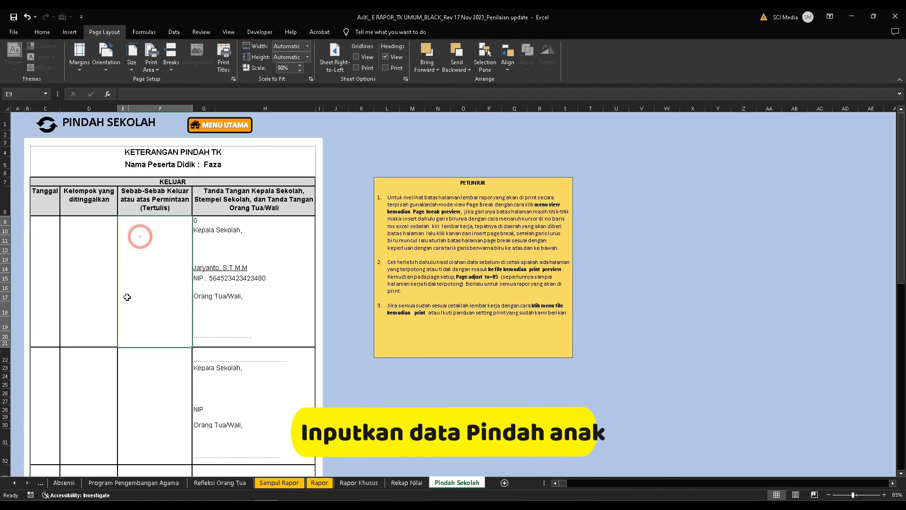
{"action": "scroll", "coordinate": [127, 296], "scroll_direction": "down", "scroll_amount": 1}
{"action": "left_click", "coordinate": [49, 324]}
{"action": "left_click", "coordinate": [88, 325]}
{"action": "left_click", "coordinate": [146, 323]}
{"action": "scroll", "coordinate": [145, 322], "scroll_direction": "up", "scroll_amount": 1}
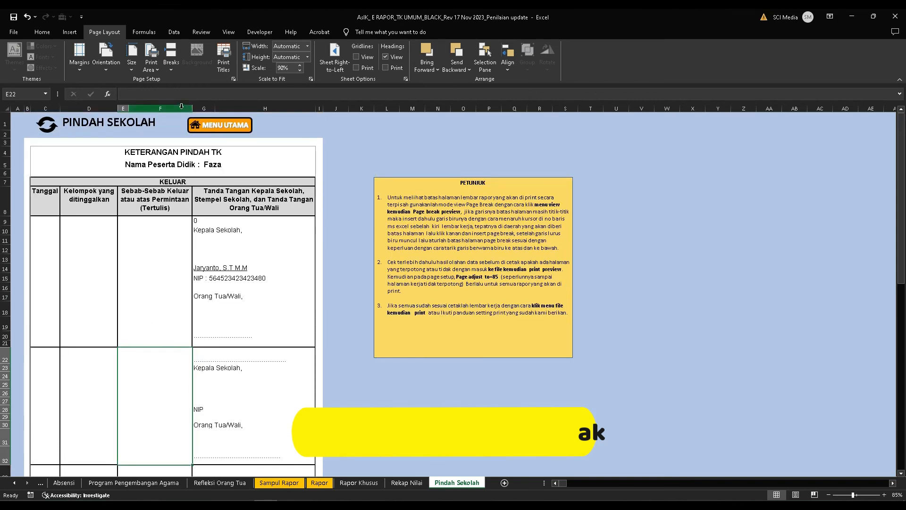
- Check the print preview of the Pindah Sekolah sheet and try to print it to Adobe PDF
{"action": "left_click", "coordinate": [18, 33]}
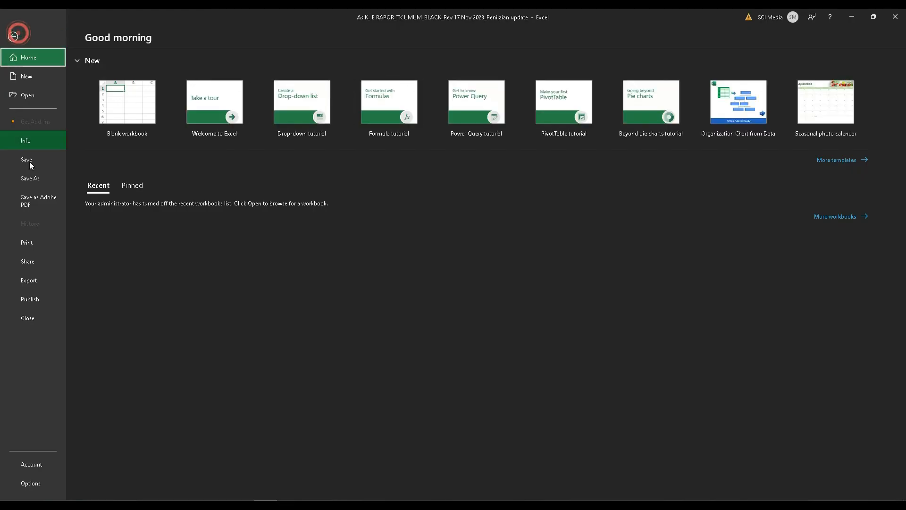
{"action": "left_click", "coordinate": [36, 242]}
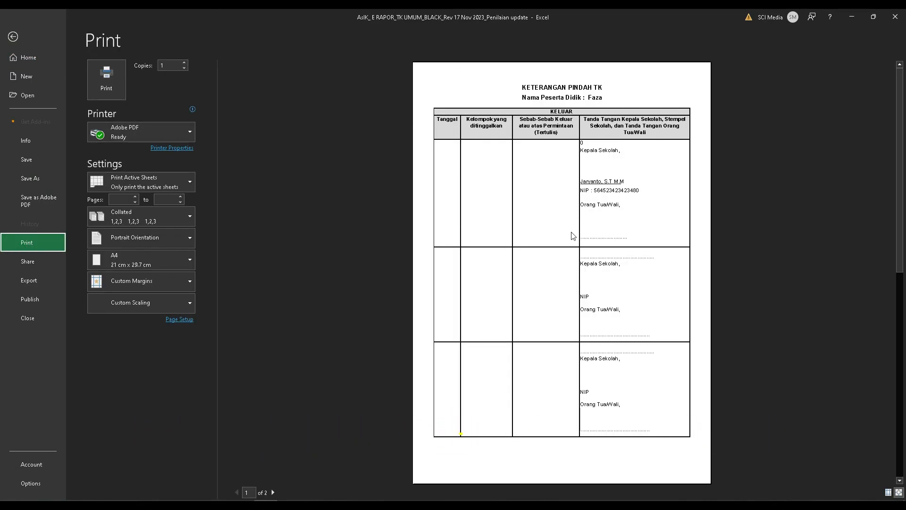
{"action": "scroll", "coordinate": [572, 235], "scroll_direction": "down", "scroll_amount": 1}
{"action": "scroll", "coordinate": [571, 234], "scroll_direction": "up", "scroll_amount": 1}
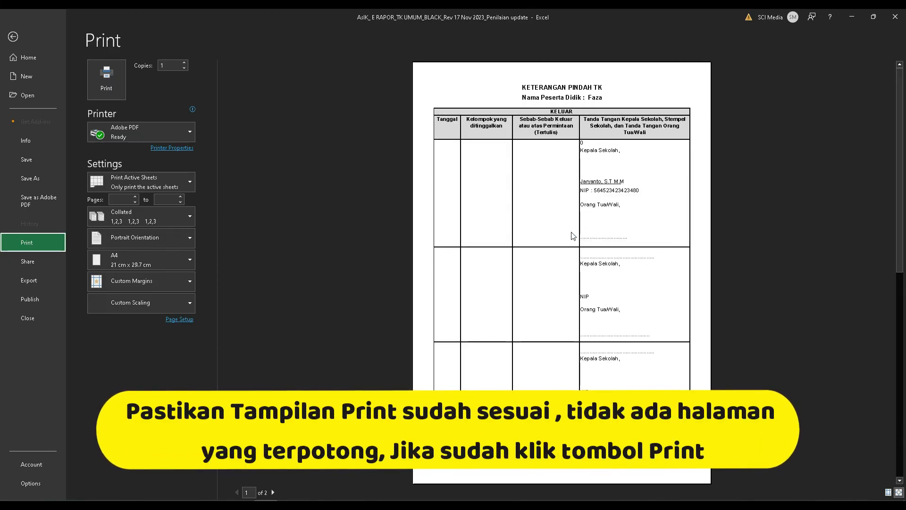
{"action": "left_click", "coordinate": [100, 81]}
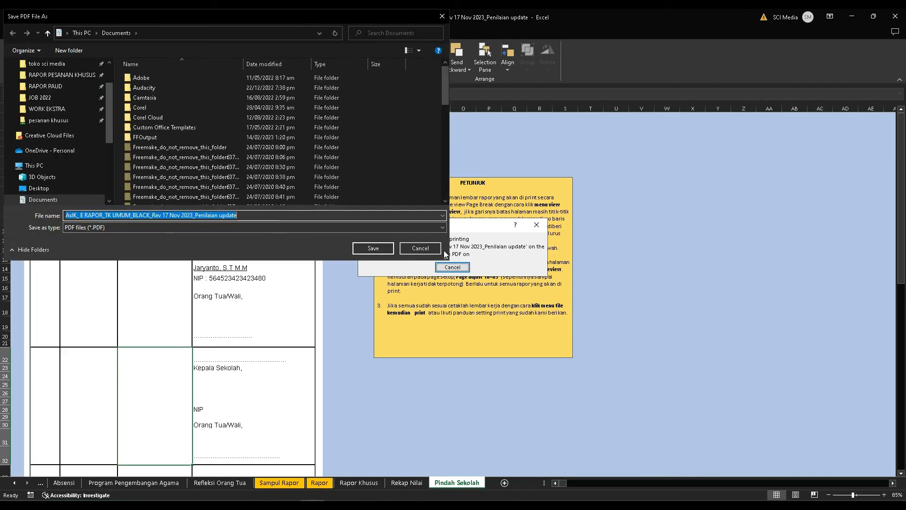
{"action": "left_click", "coordinate": [426, 247]}
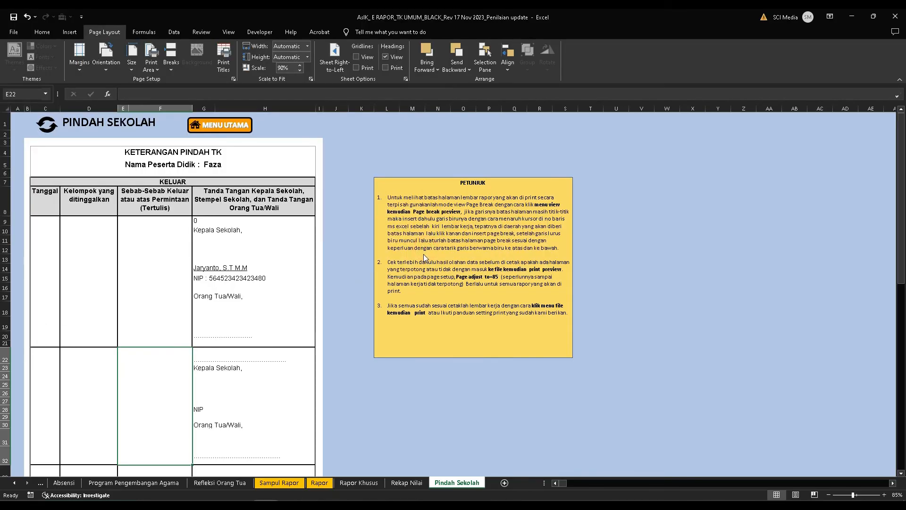